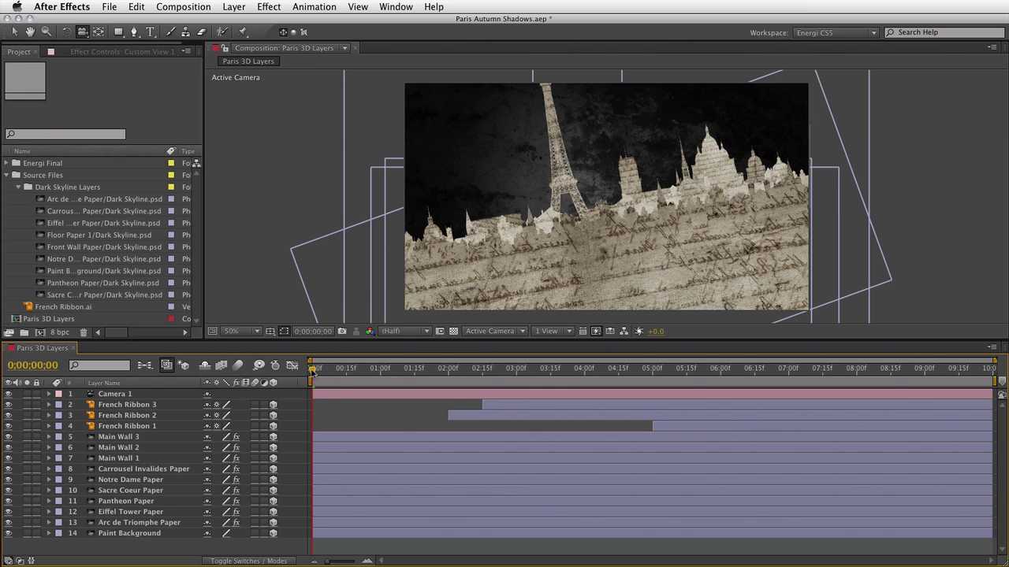
# - Preview the camera animation over the timeline, orbit the 3D skyline layers in Custom View 1, and return to the first frame
pyautogui.click(314, 370)
pyautogui.moveTo(314, 370); pyautogui.dragTo(596, 413)
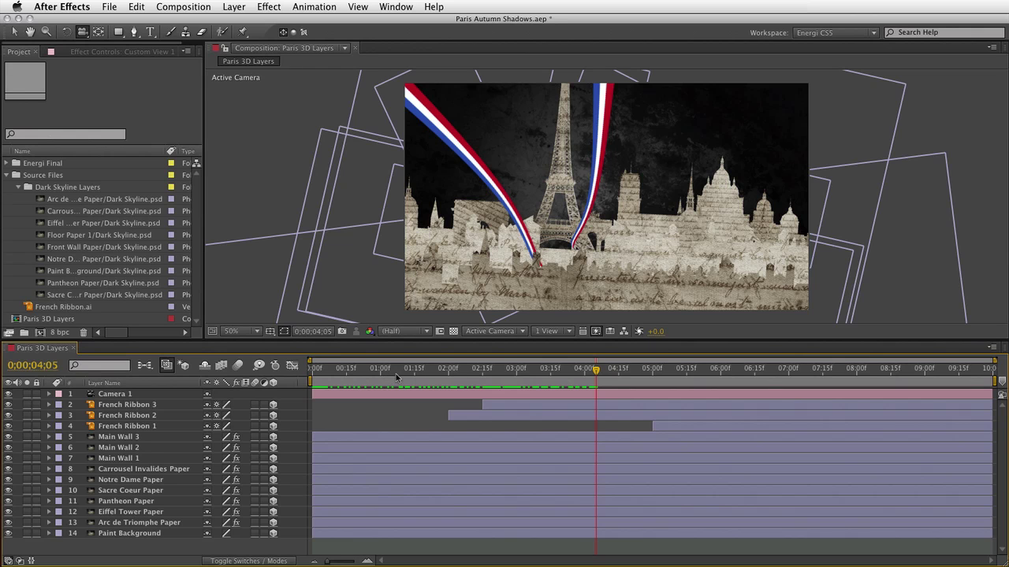
pyautogui.moveTo(598, 375); pyautogui.dragTo(531, 459)
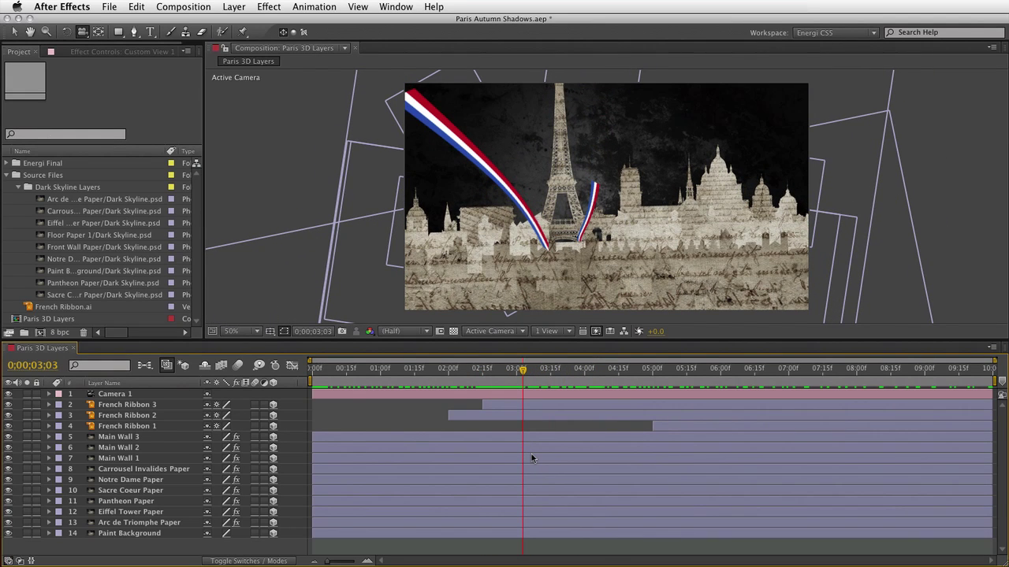
pyautogui.press('F11')
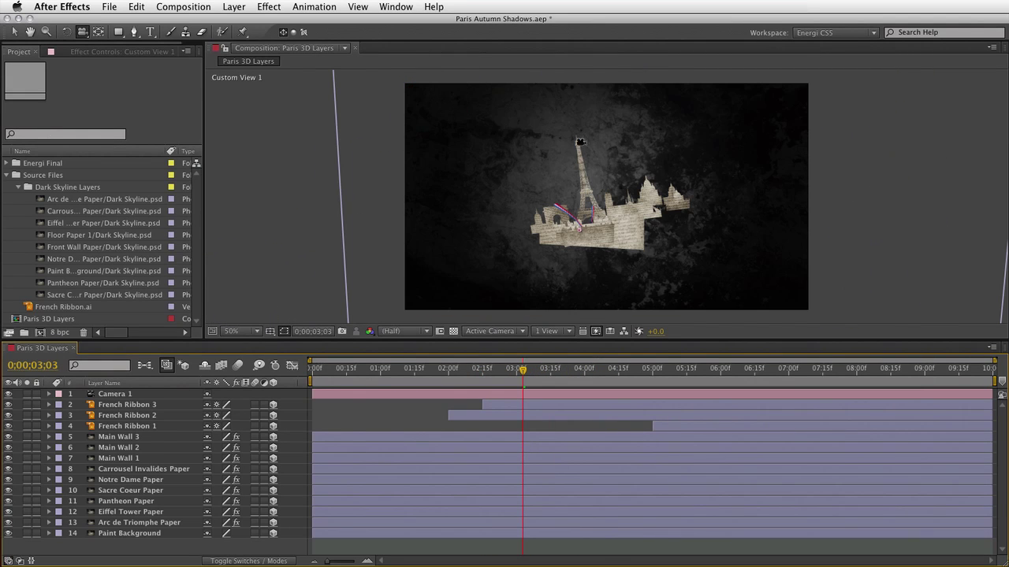
pyautogui.moveTo(483, 230); pyautogui.dragTo(602, 241)
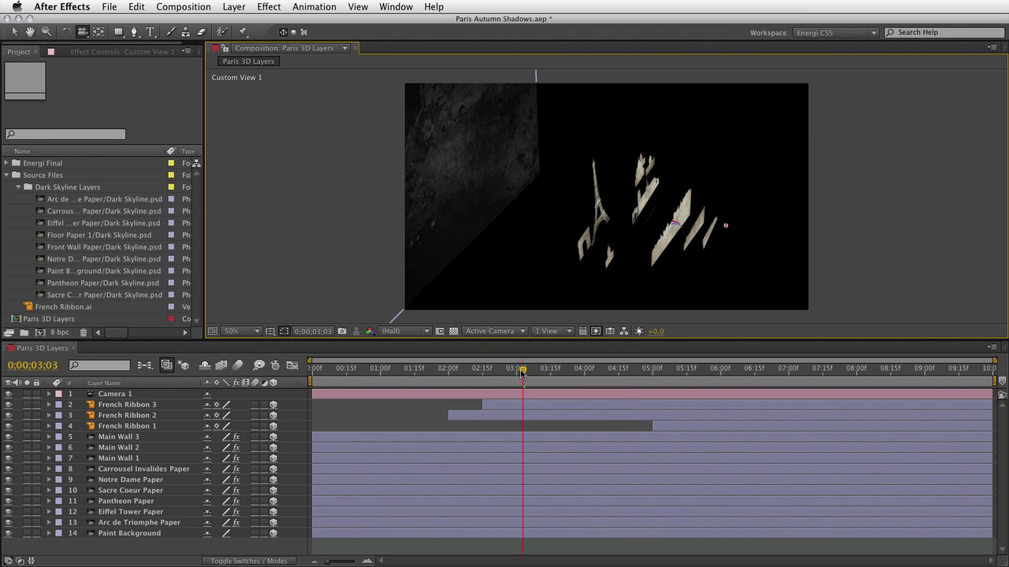
pyautogui.moveTo(523, 374); pyautogui.dragTo(301, 447)
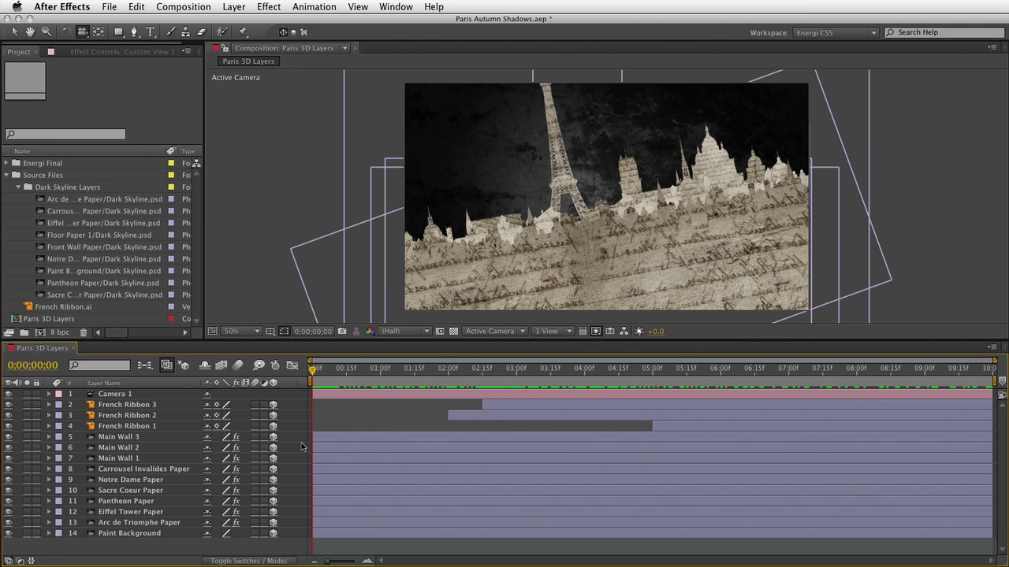
# - Add a spot light to the composition with a 120° cone angle and a reduced cone feather
pyautogui.click(301, 447)
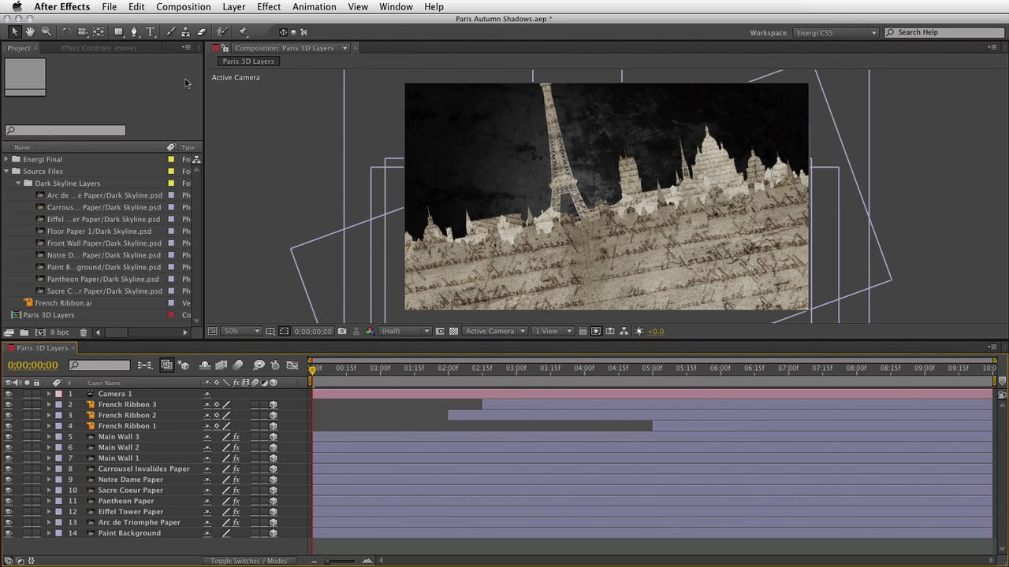
pyautogui.click(237, 6)
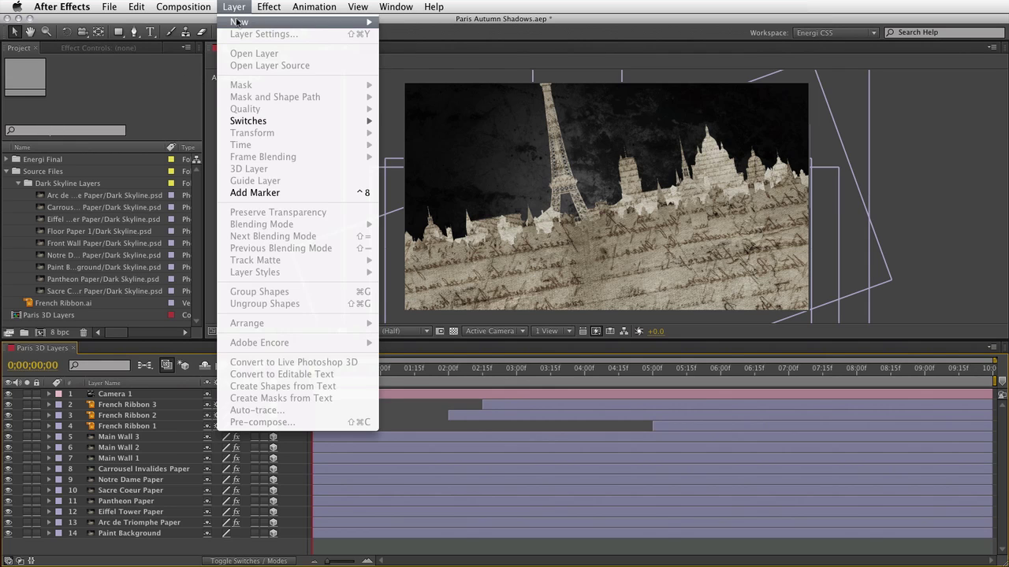
pyautogui.moveTo(270, 25)
pyautogui.click(399, 50)
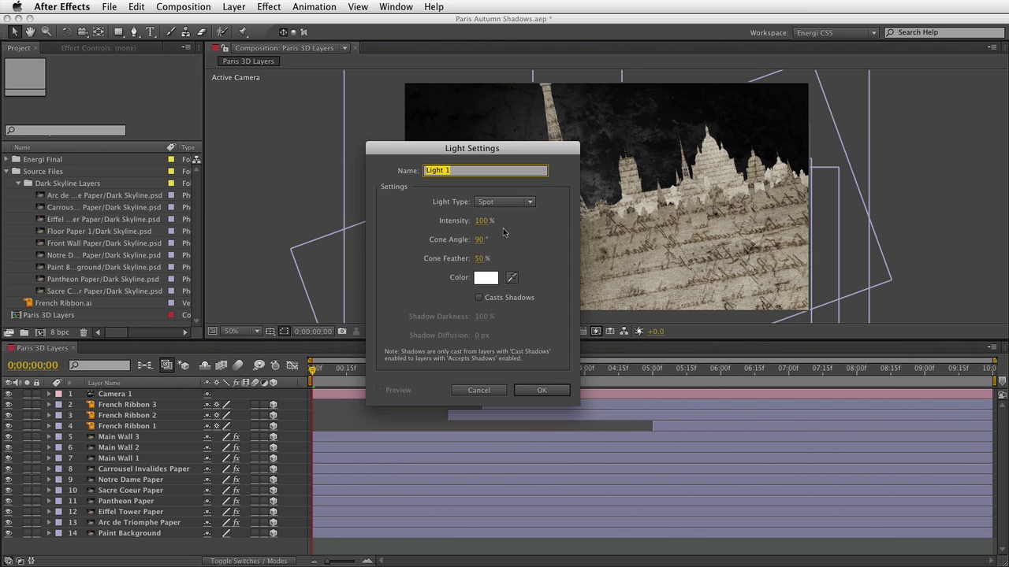
pyautogui.moveTo(480, 240); pyautogui.dragTo(509, 251)
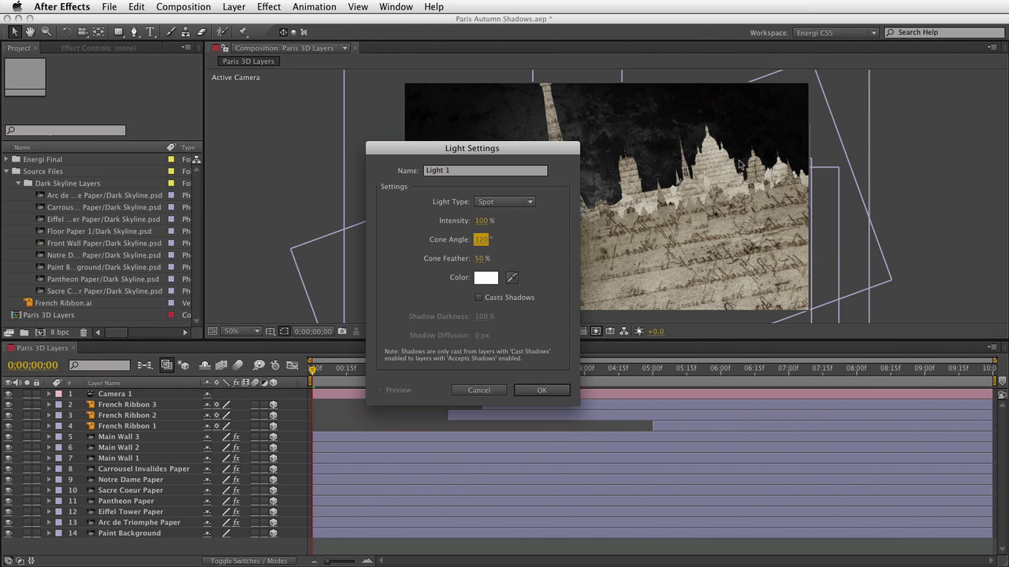
pyautogui.moveTo(478, 260); pyautogui.dragTo(467, 263)
pyautogui.click(541, 390)
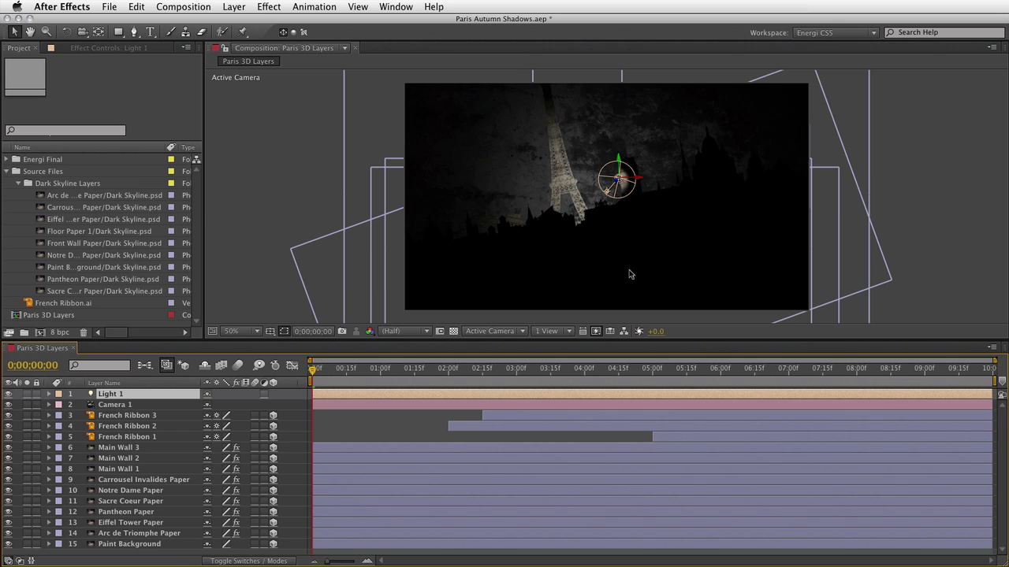
# - Set Light 1's auto-orientation to Off and save the project
pyautogui.click(234, 8)
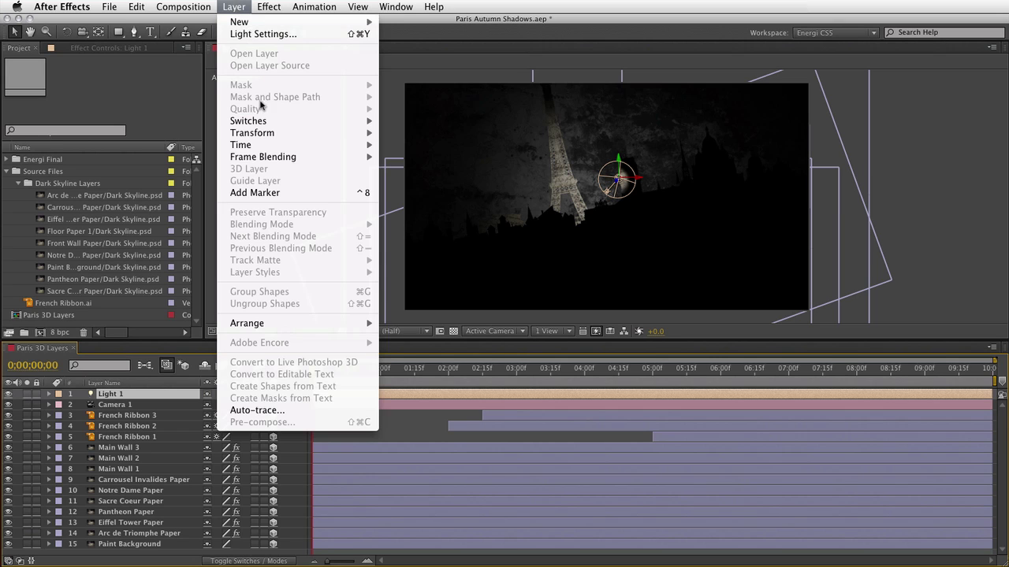
pyautogui.moveTo(265, 134)
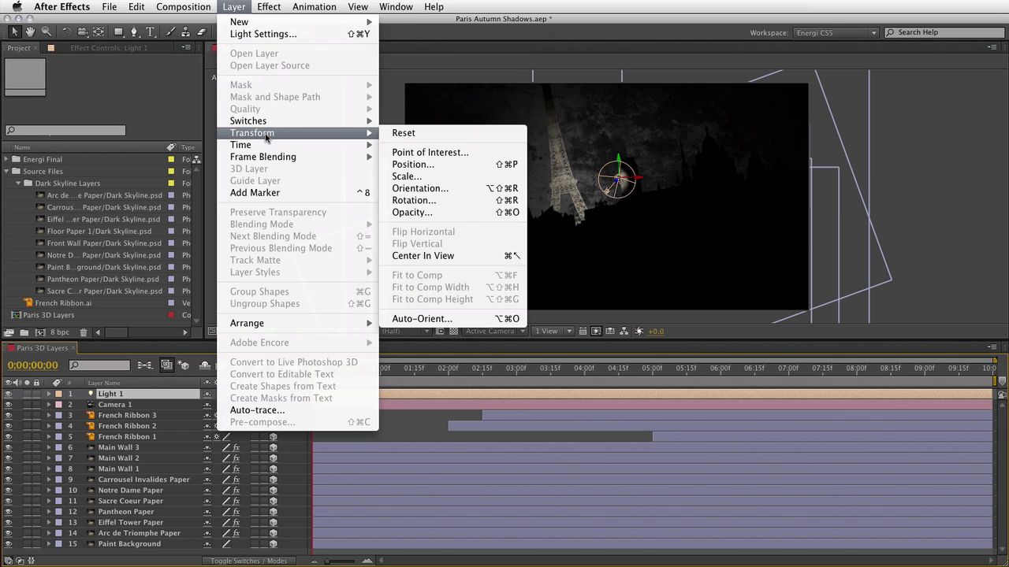
pyautogui.click(434, 318)
pyautogui.click(387, 204)
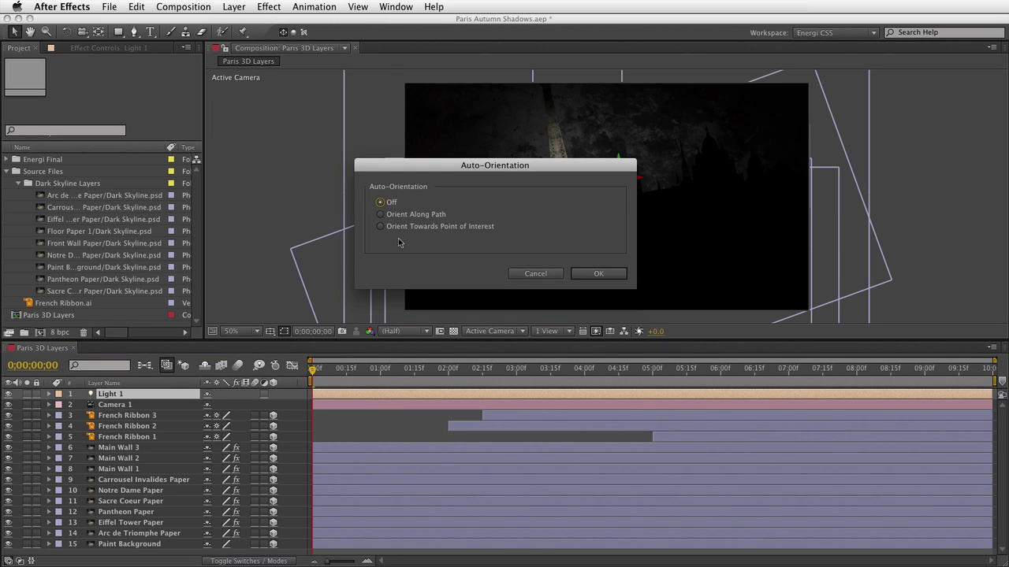
pyautogui.click(596, 273)
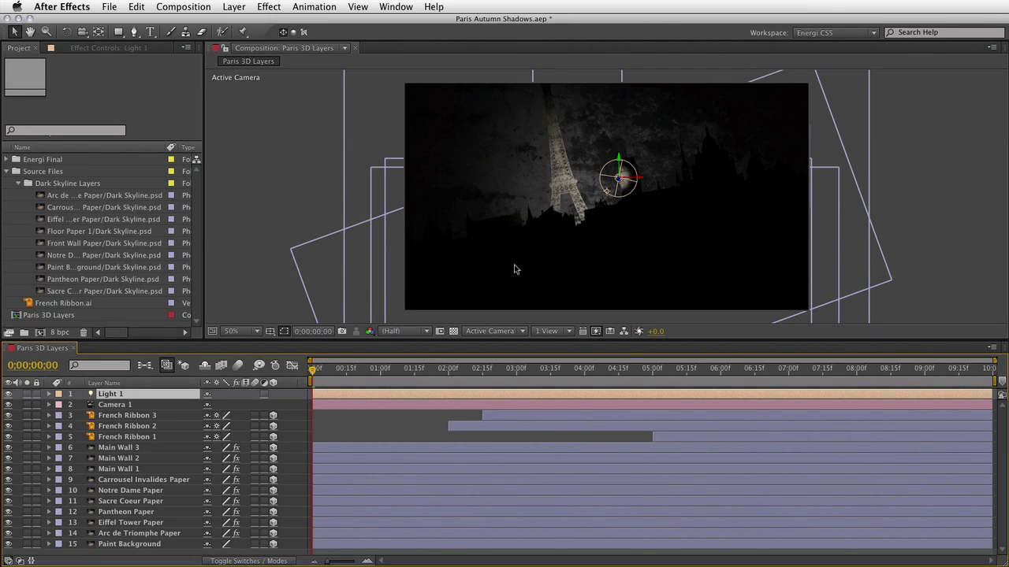
pyautogui.press('super+s')
# - Show Light 1's Position property and pull the light along its Z axis away from the skyline to about -1482
pyautogui.press('p')
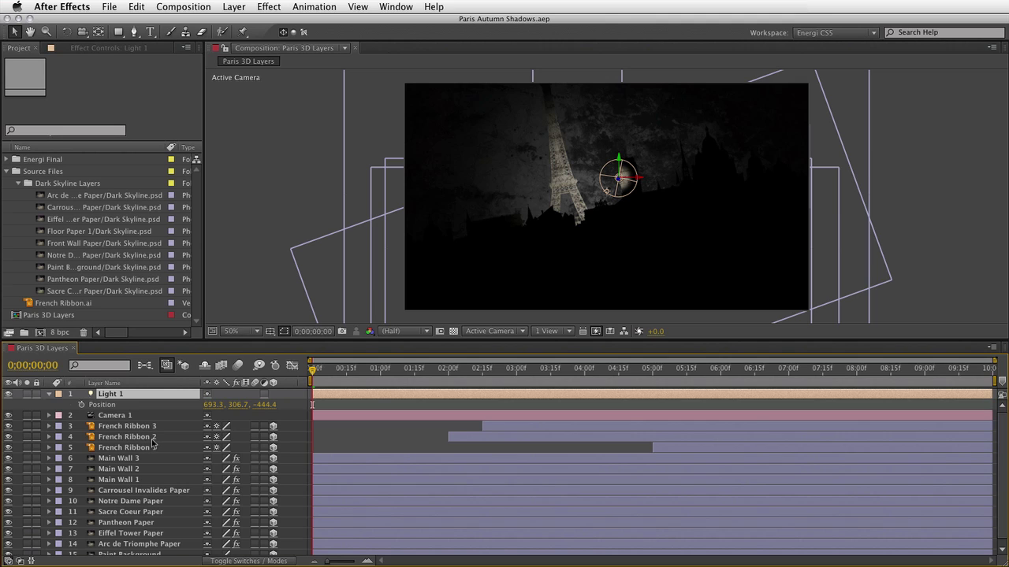
pyautogui.press('F11')
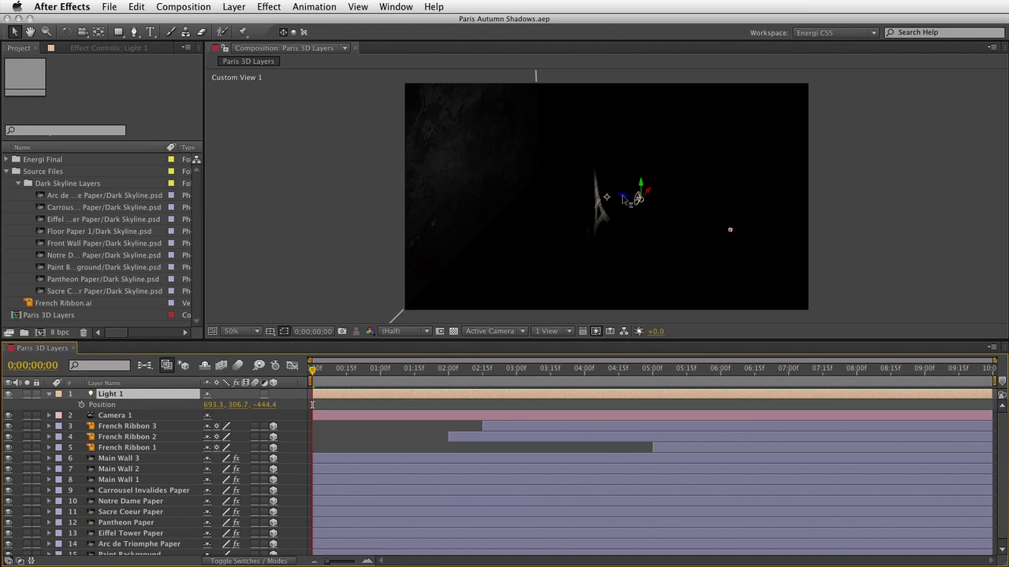
pyautogui.moveTo(627, 199); pyautogui.dragTo(931, 283)
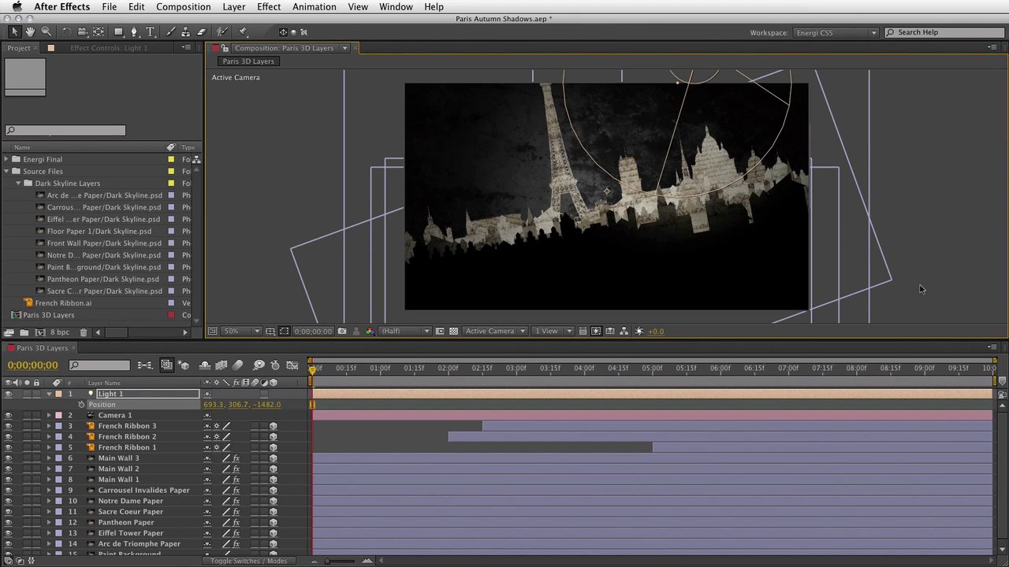
# - Set Light 1's position to 540, 600, -4000
pyautogui.click(213, 405)
pyautogui.write('540')
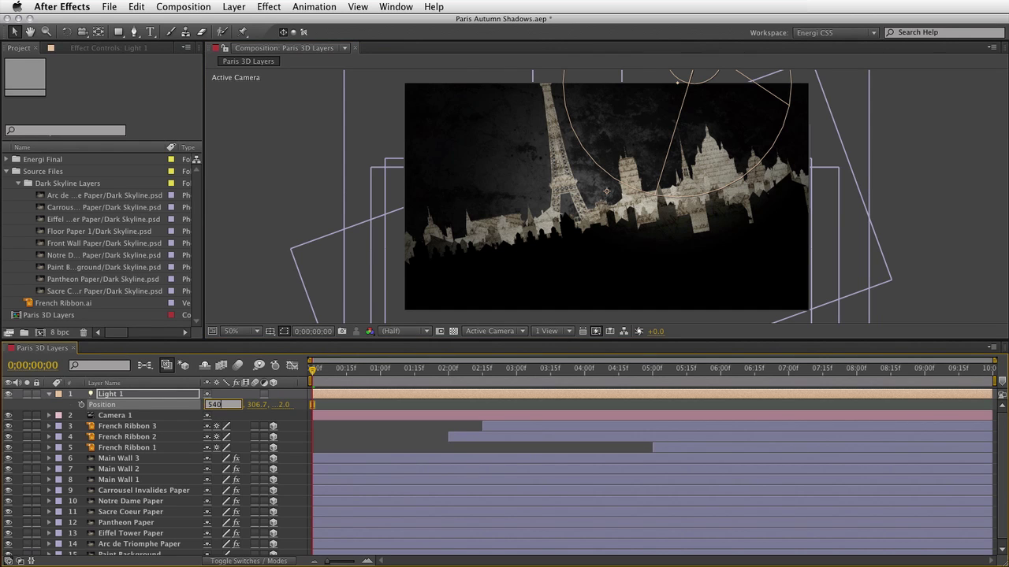
pyautogui.press('Tab')
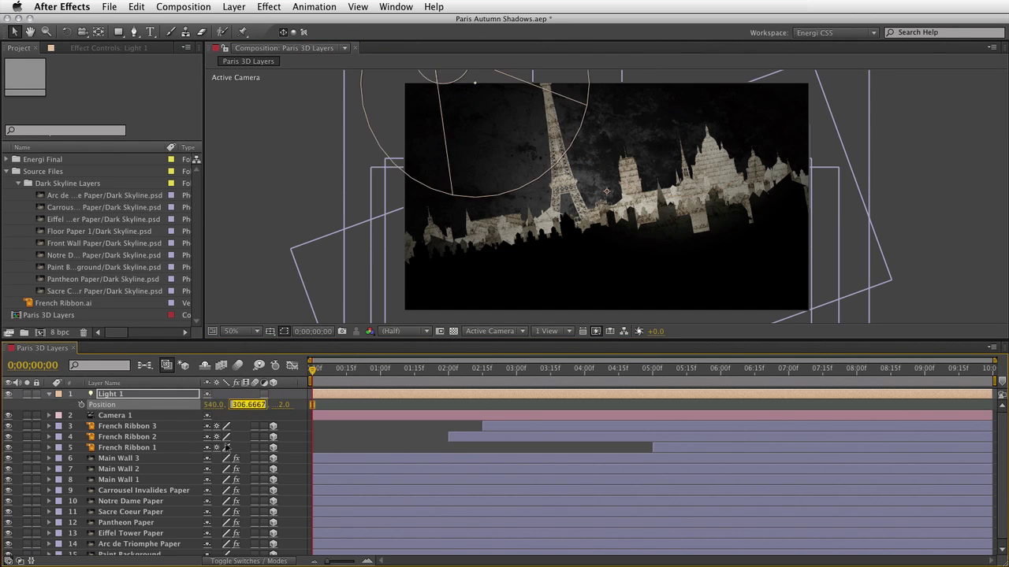
pyautogui.write('600')
pyautogui.press('Tab')
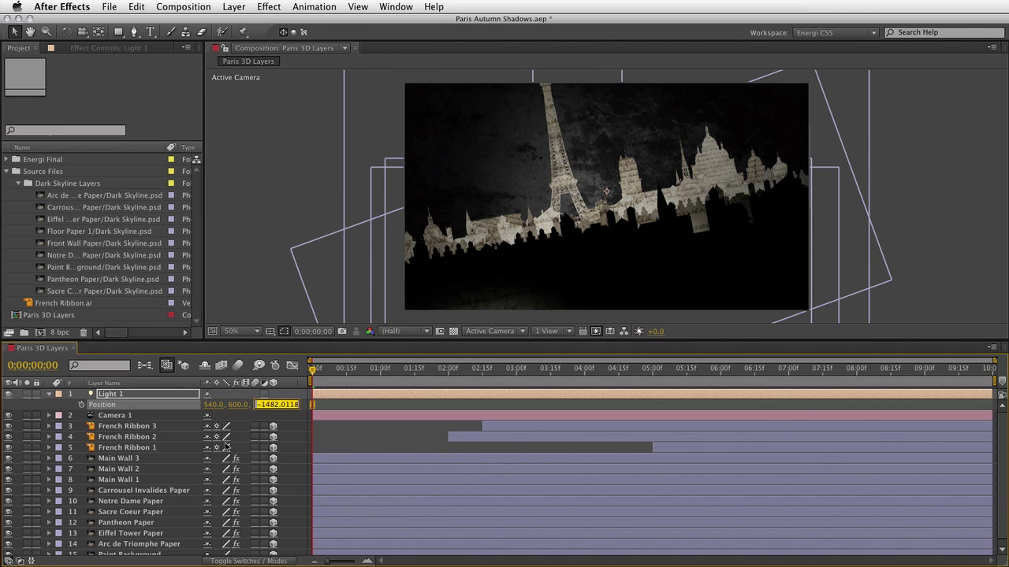
pyautogui.write('-4000')
pyautogui.press('Return')
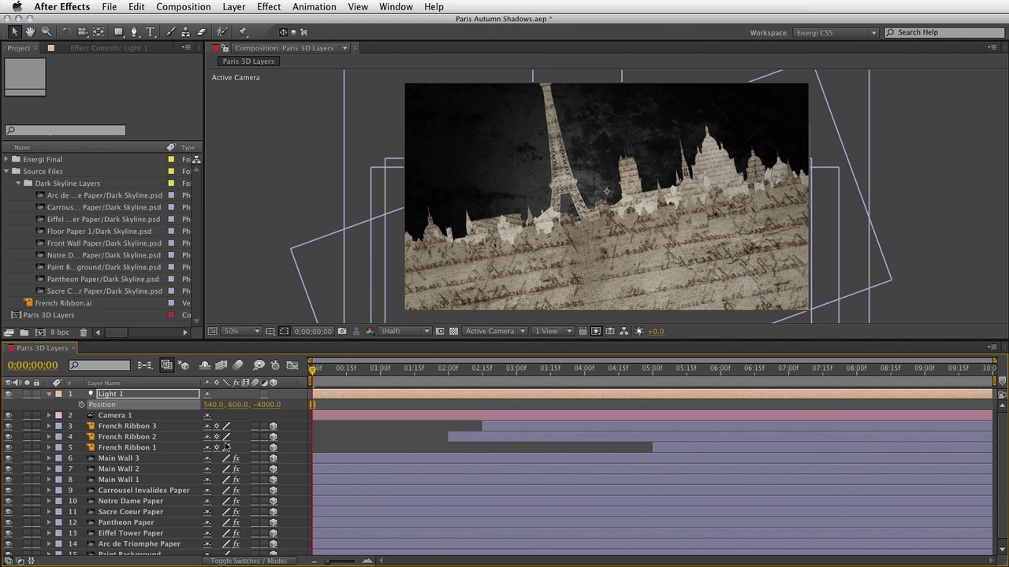
# - Check the light in Custom View 1, switch to the Front view, and enable Position keyframing for Light 1 at the first frame
pyautogui.press('F11')
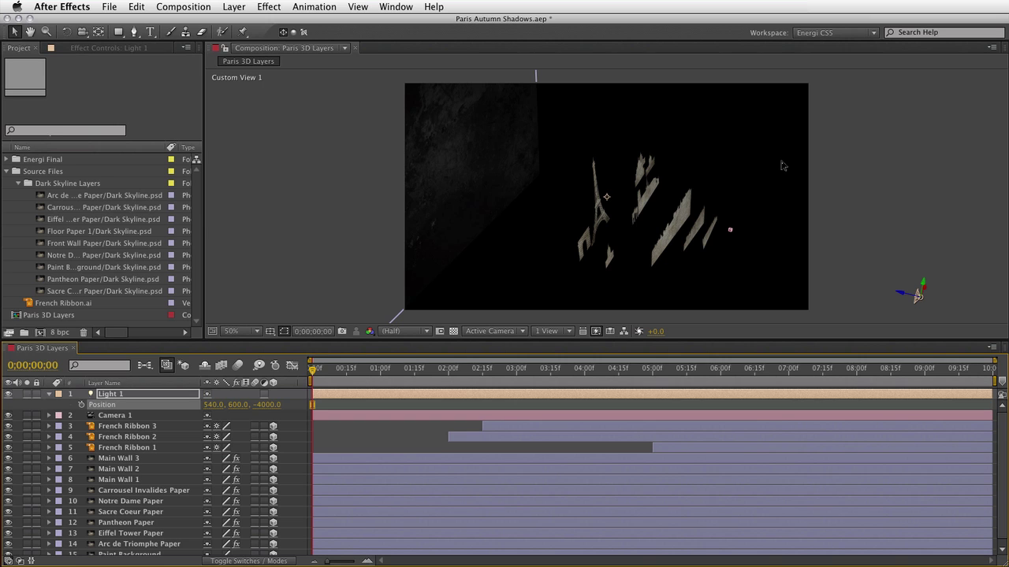
pyautogui.press('F10')
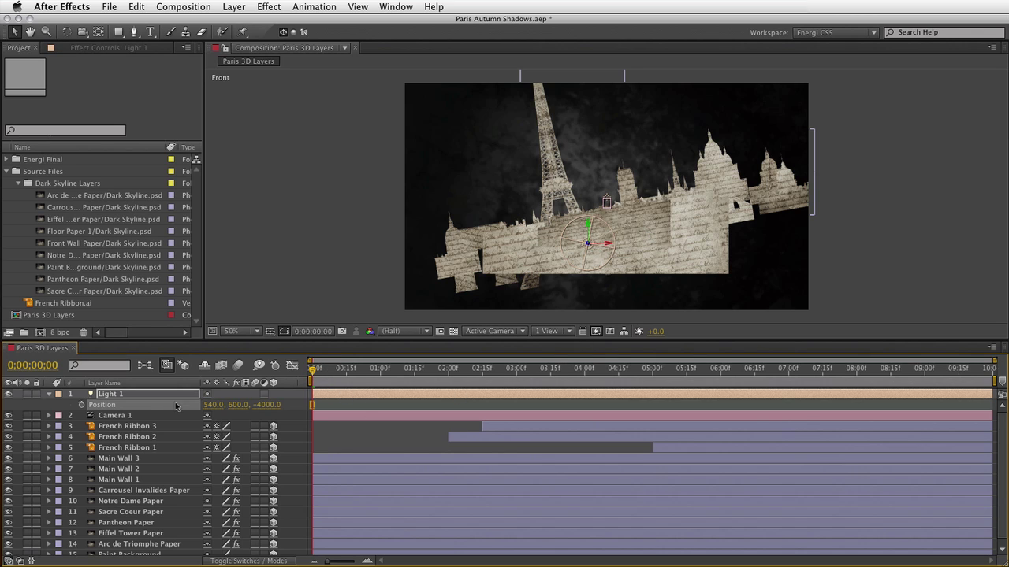
pyautogui.click(82, 404)
# - Keyframe Light 1's position at X 160 and Y 0 on the last frame, 0;00;09;29, and scrub back to the first frame
pyautogui.press('End')
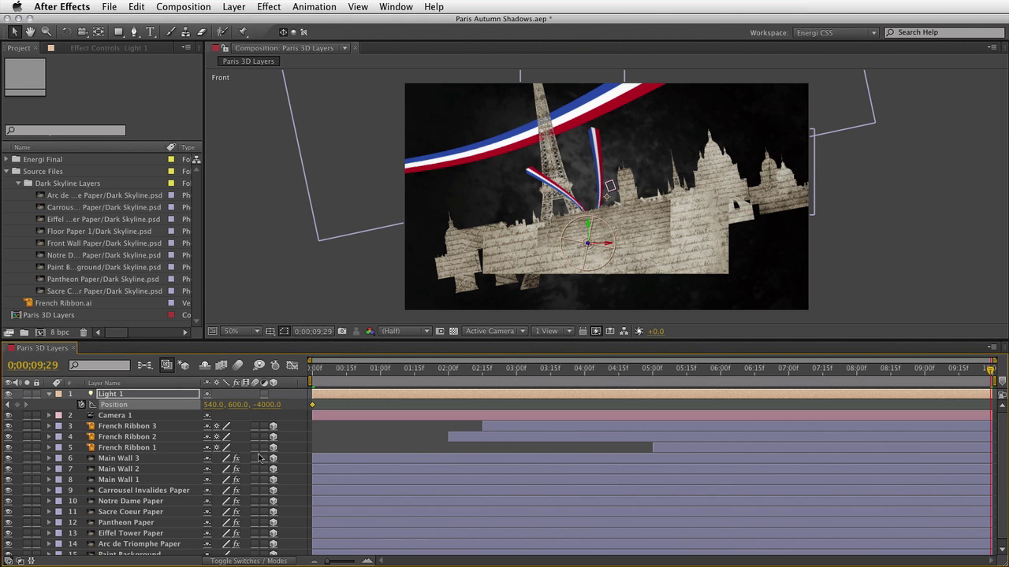
pyautogui.click(213, 405)
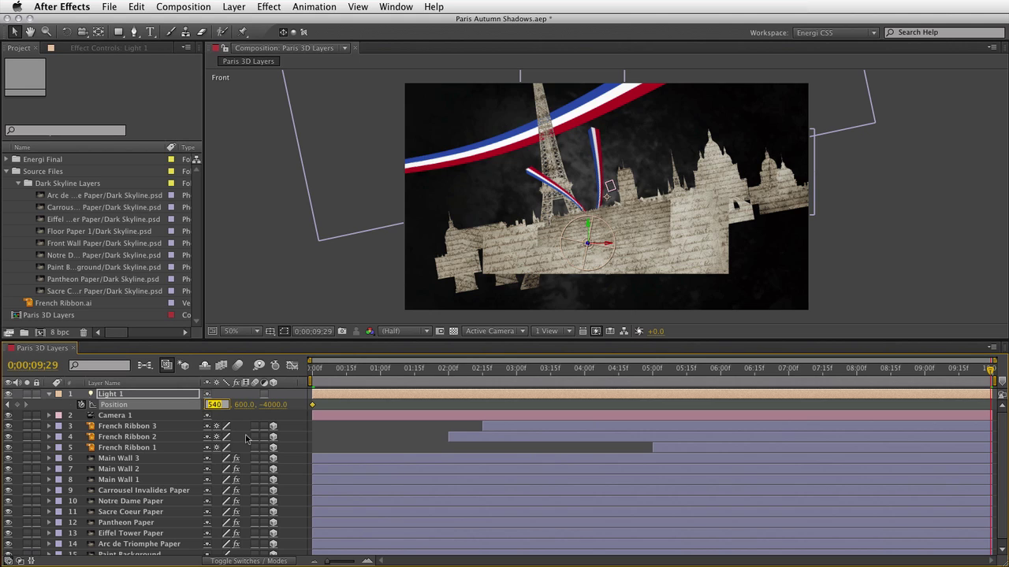
pyautogui.write('160')
pyautogui.press('Tab')
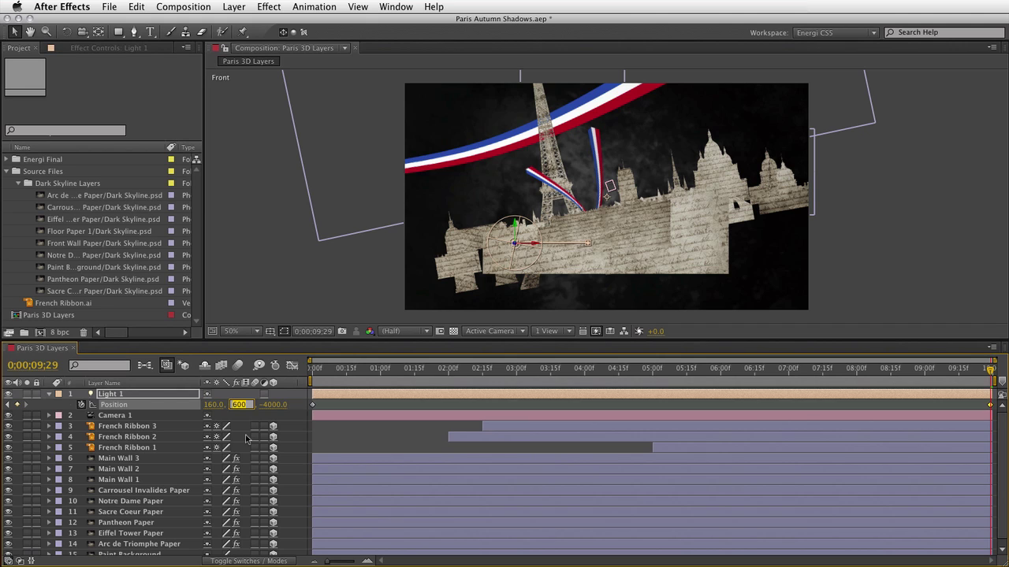
pyautogui.write('0')
pyautogui.press('Return')
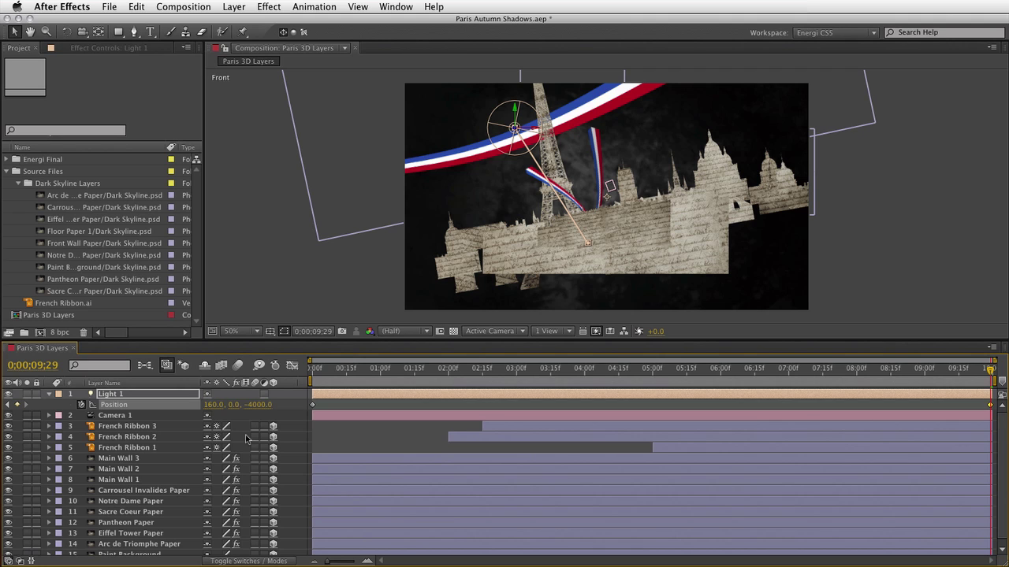
pyautogui.moveTo(316, 370); pyautogui.dragTo(312, 476)
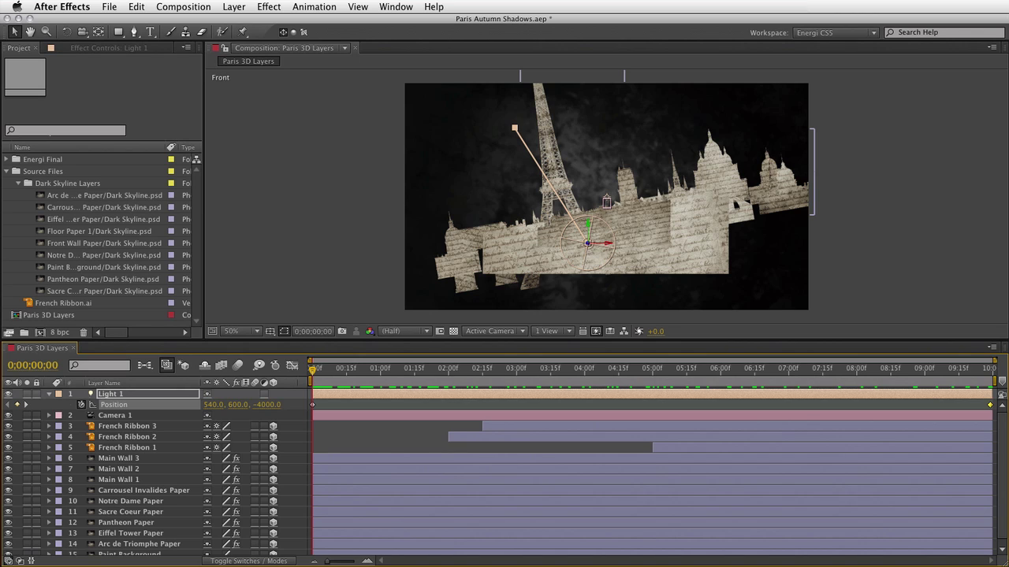
# - Select Main Wall 1, solo it briefly to identify it in the view, and show all layers again
pyautogui.click(128, 481)
pyautogui.click(26, 480)
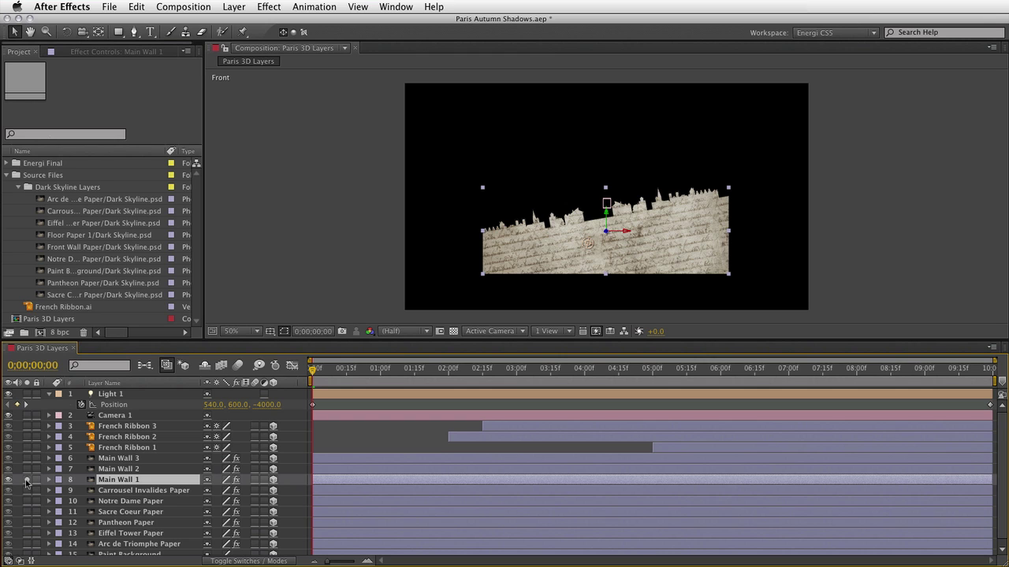
pyautogui.click(26, 480)
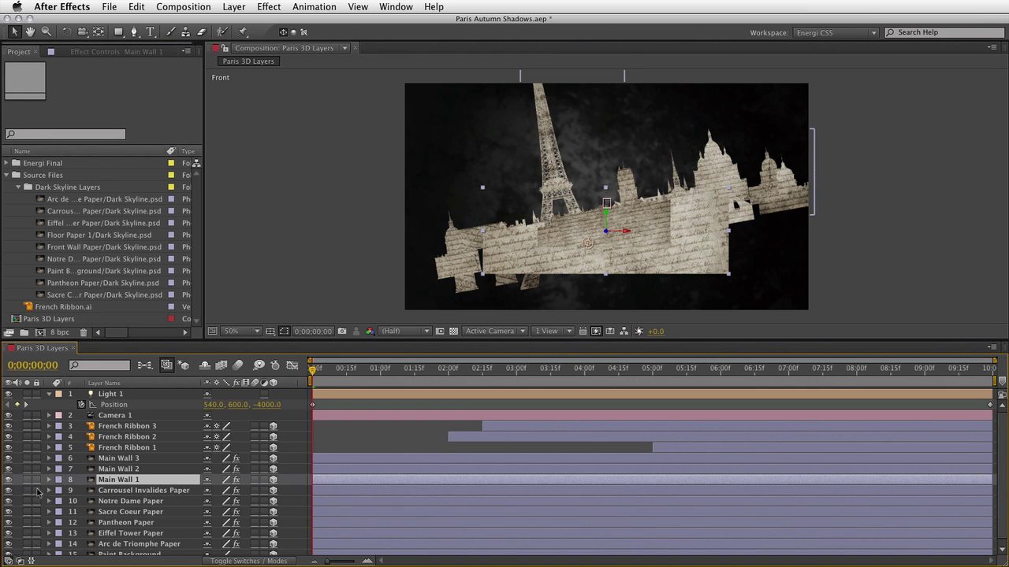
# - Turn on Casts Shadows in Main Wall 1's Material Options and collapse the group
pyautogui.click(49, 480)
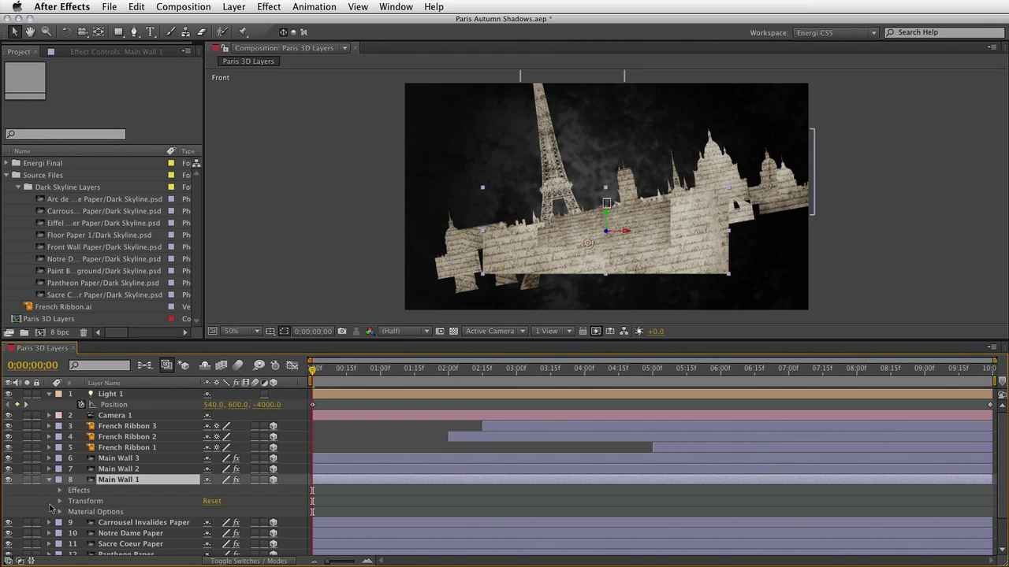
pyautogui.click(60, 511)
pyautogui.scroll(-5, 149, 489)
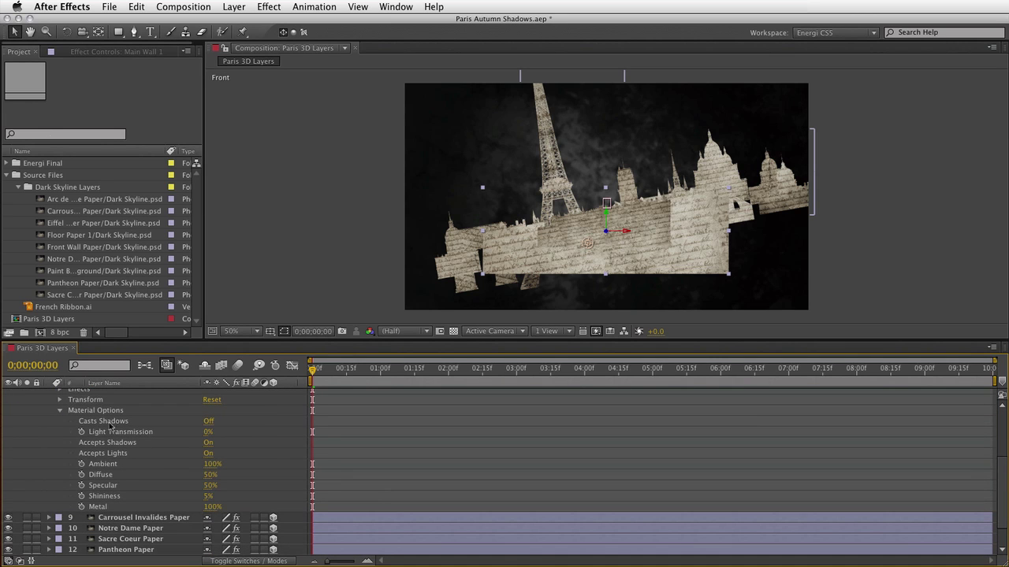
pyautogui.click(209, 422)
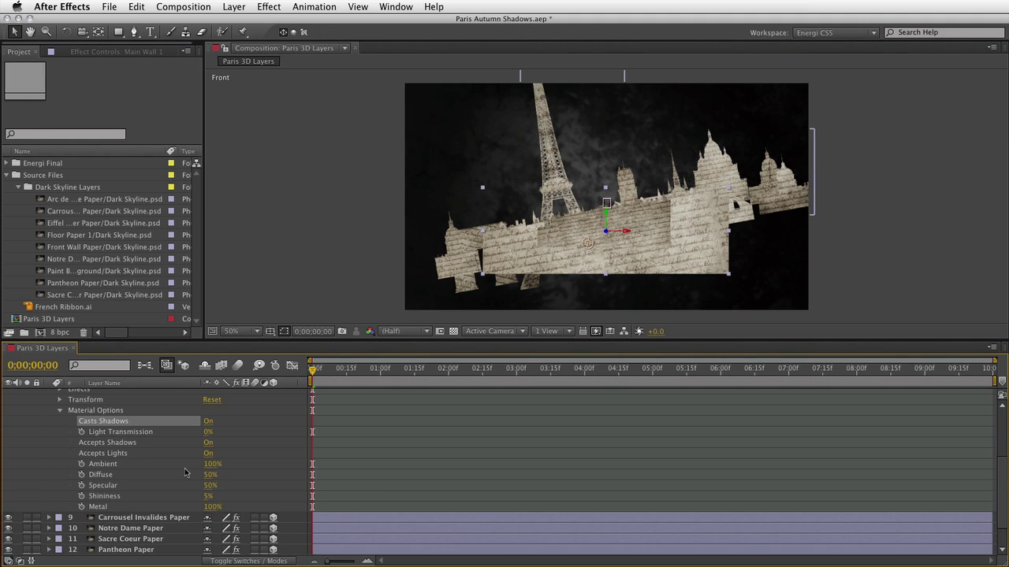
pyautogui.click(109, 411)
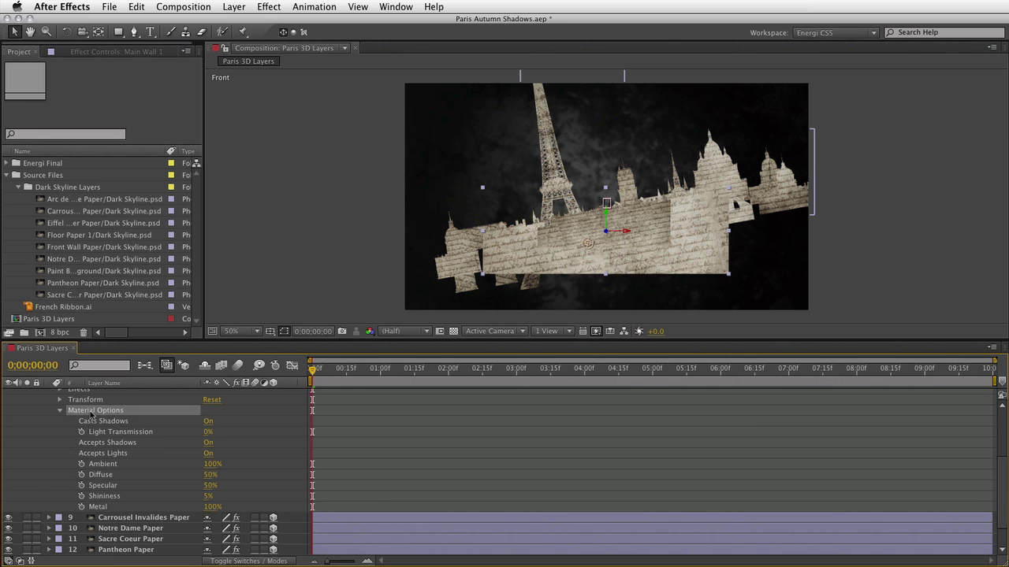
pyautogui.click(60, 410)
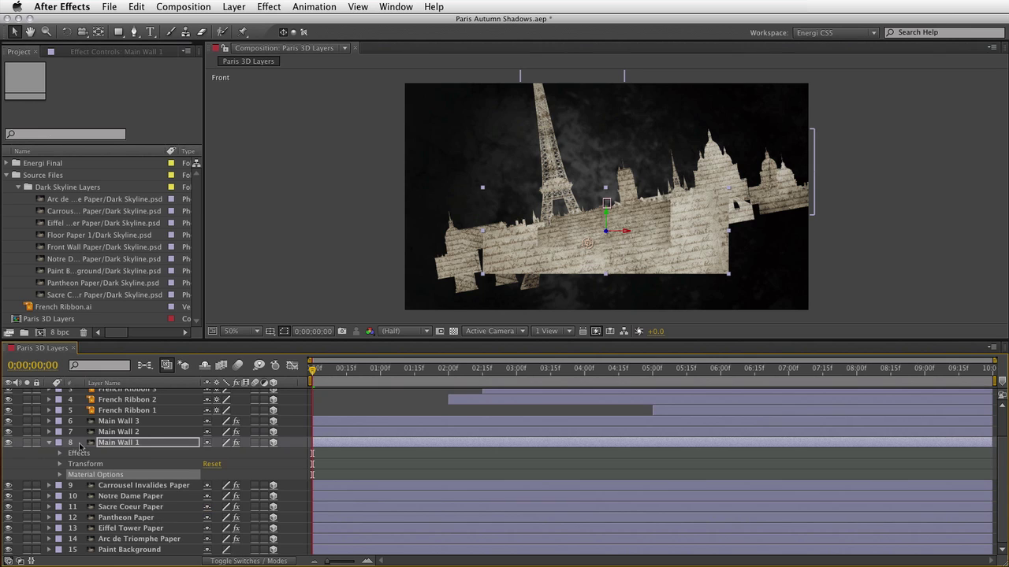
# - Collapse Main Wall 1, select every layer from French Ribbon 3 through Paint Background, deselect them, and return to the Active Camera view
pyautogui.click(49, 444)
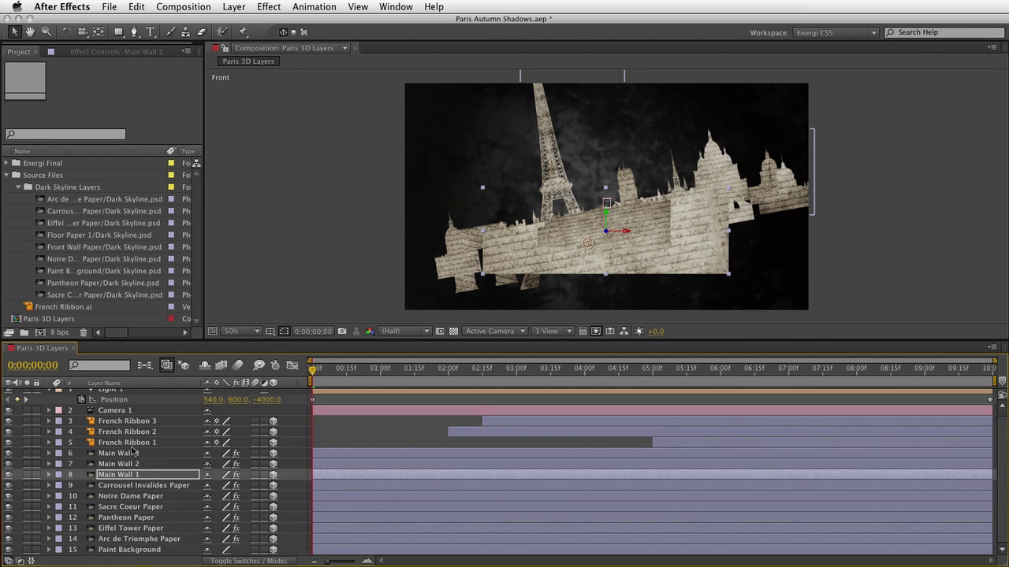
pyautogui.click(144, 424)
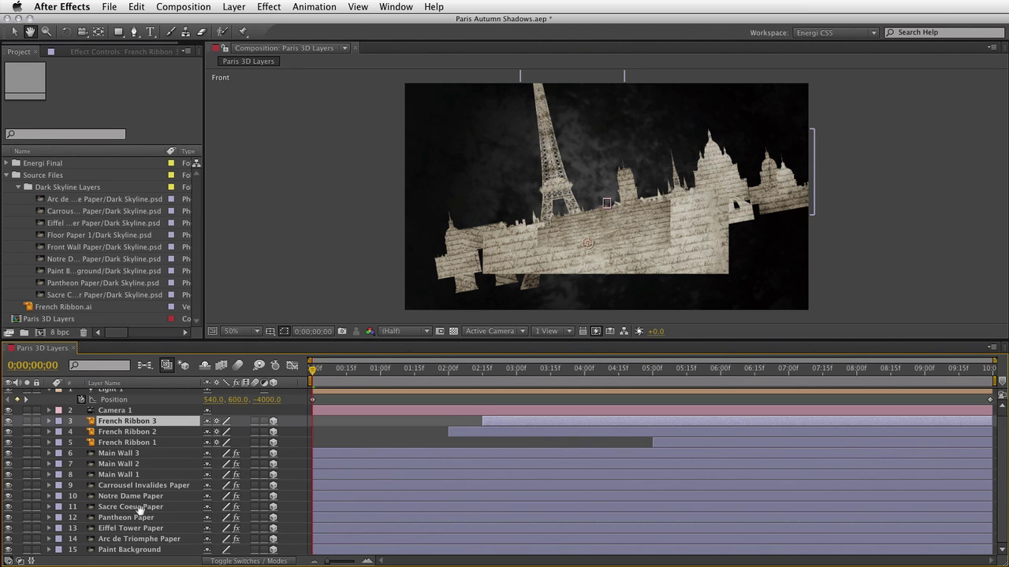
pyautogui.keyDown('shift'); pyautogui.click(137, 551); pyautogui.keyUp('shift')
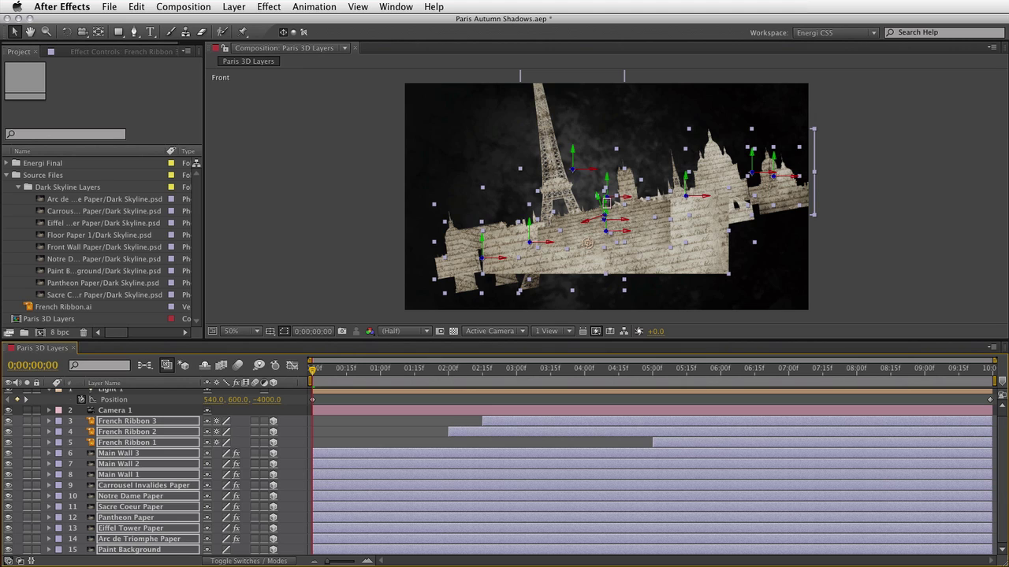
pyautogui.press('F2')
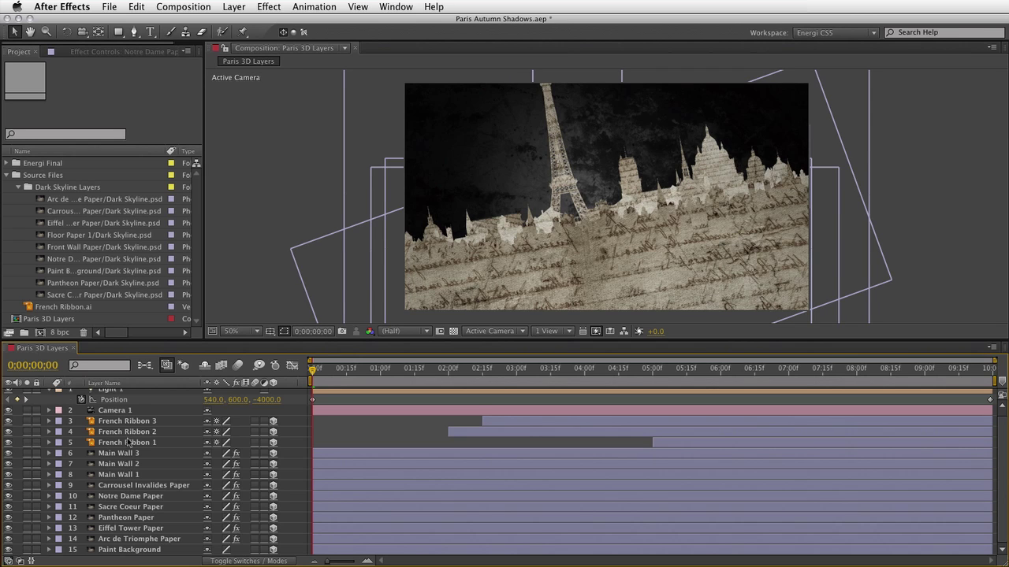
# - Turn on Casts Shadows in Light 1's settings and set its Shadow Darkness to 70%
pyautogui.scroll(1, 126, 438)
pyautogui.doubleClick(91, 394)
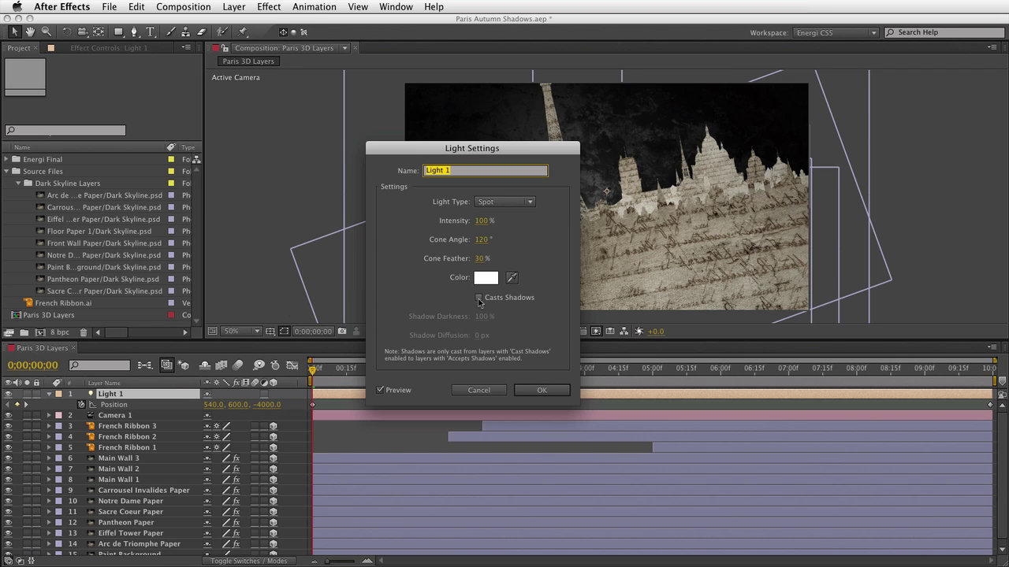
pyautogui.click(477, 298)
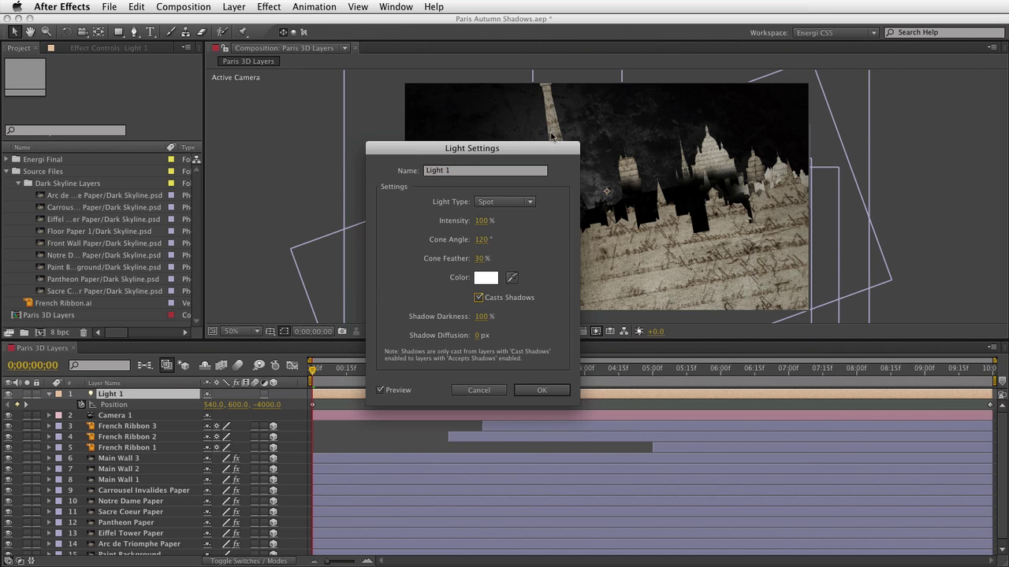
pyautogui.moveTo(552, 149); pyautogui.dragTo(393, 98)
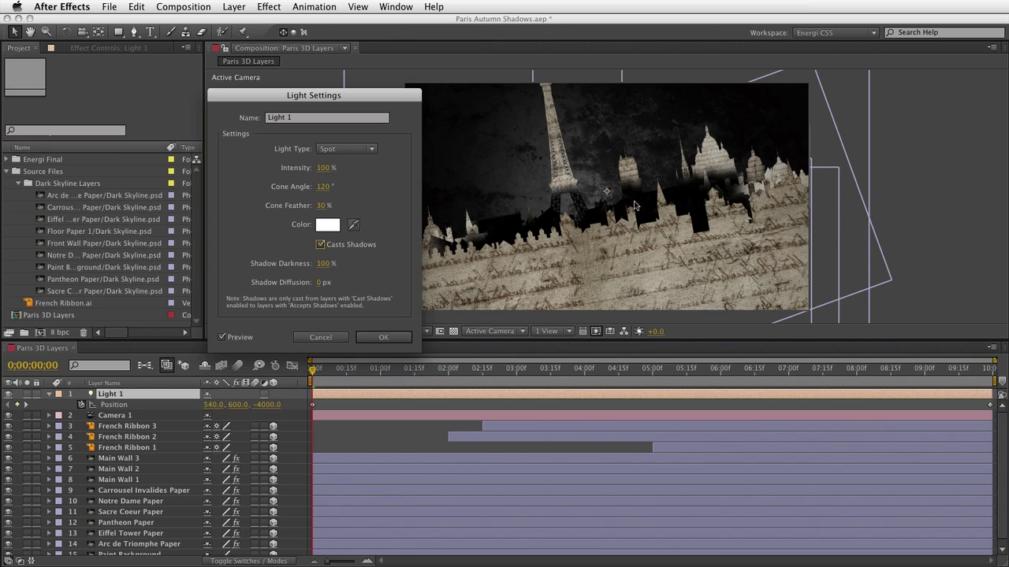
pyautogui.click(323, 264)
pyautogui.write('75')
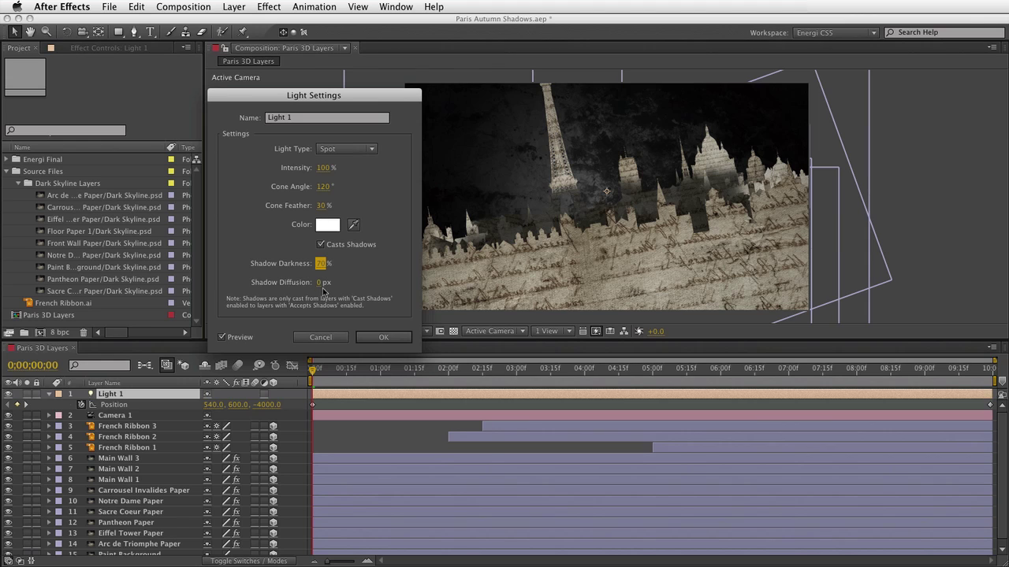
# - Set Light 1's Shadow Diffusion to 3 px and accept the light settings
pyautogui.click(320, 283)
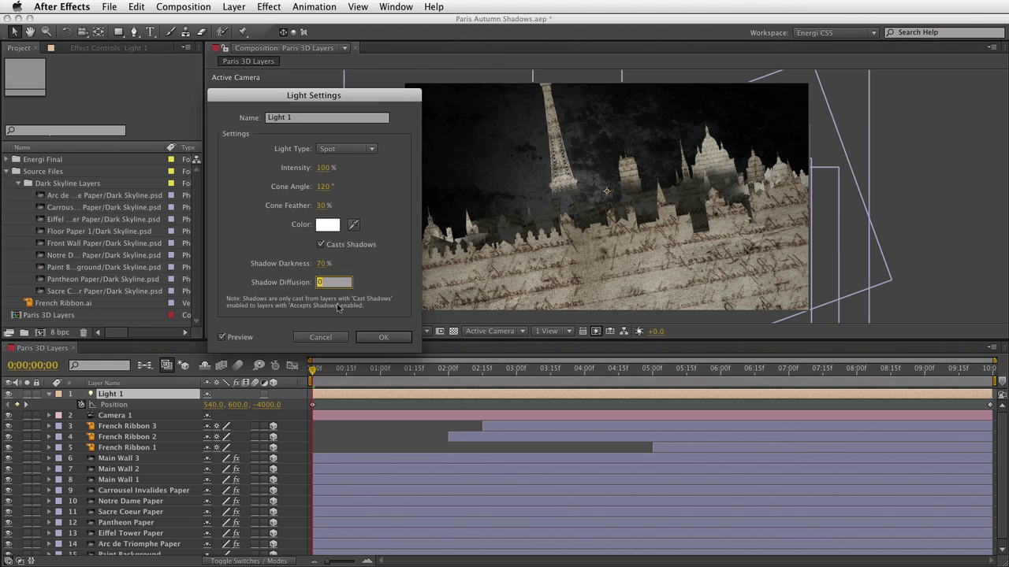
pyautogui.write('3')
pyautogui.press('Tab')
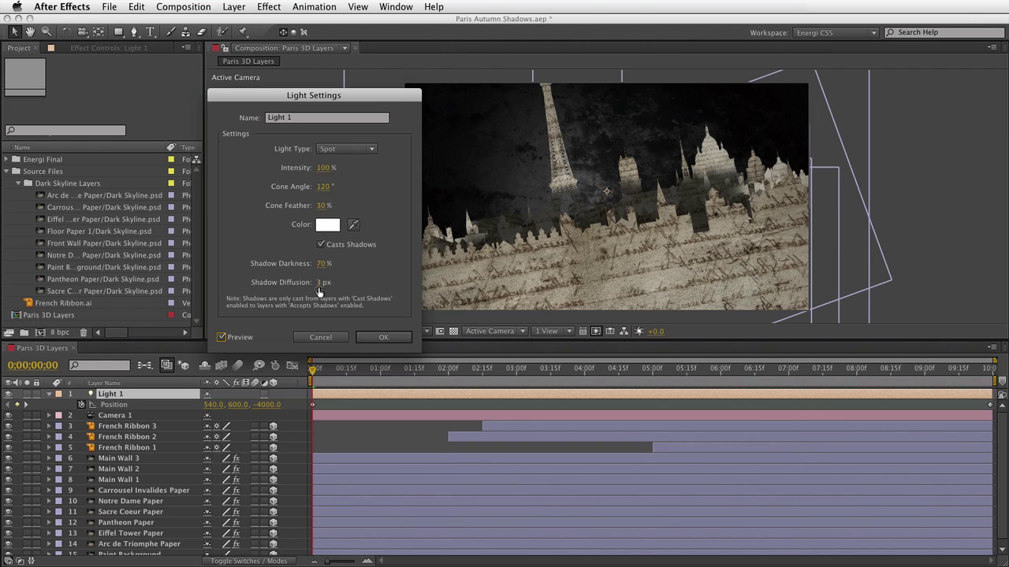
pyautogui.click(394, 339)
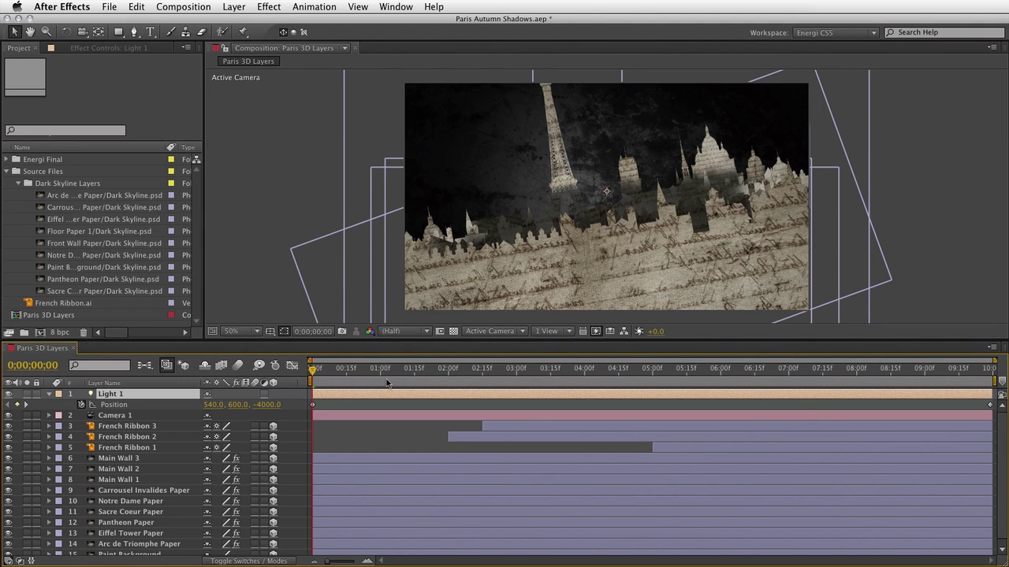
# - Scrub through the composition to the last frame to check the moving shadows, and return to the first frame
pyautogui.press('space')
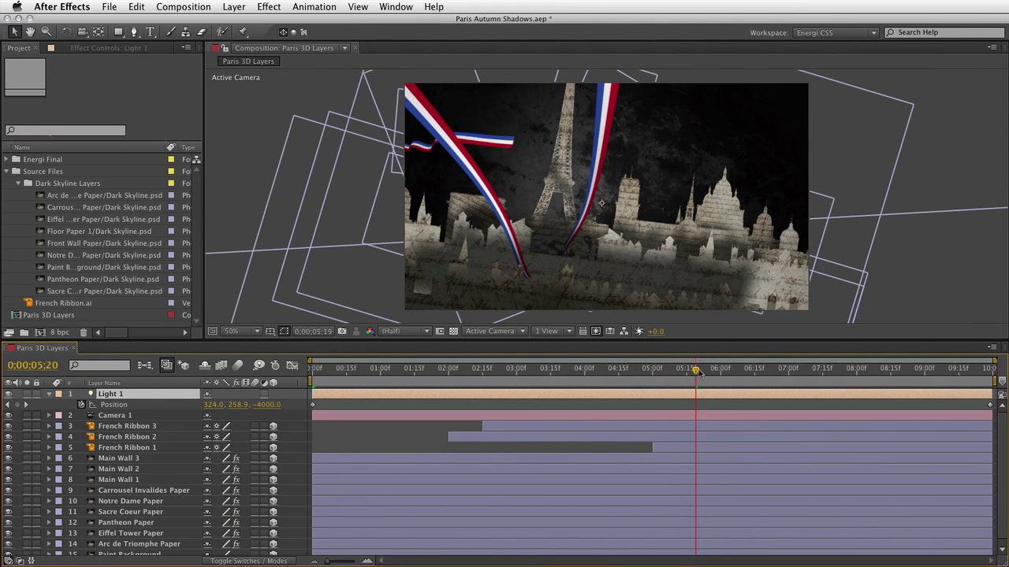
pyautogui.moveTo(697, 371); pyautogui.dragTo(995, 386)
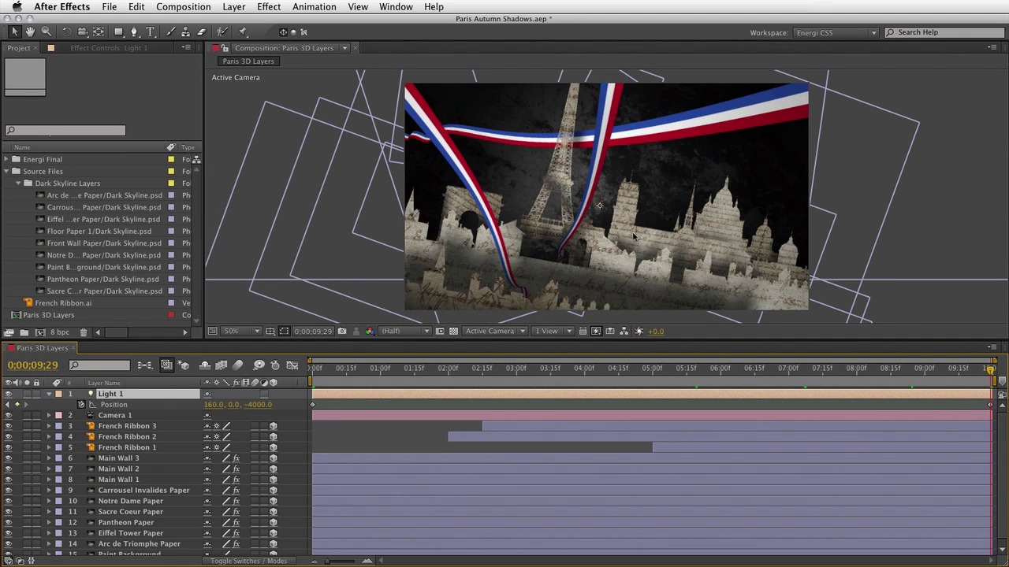
pyautogui.moveTo(991, 370); pyautogui.dragTo(306, 410)
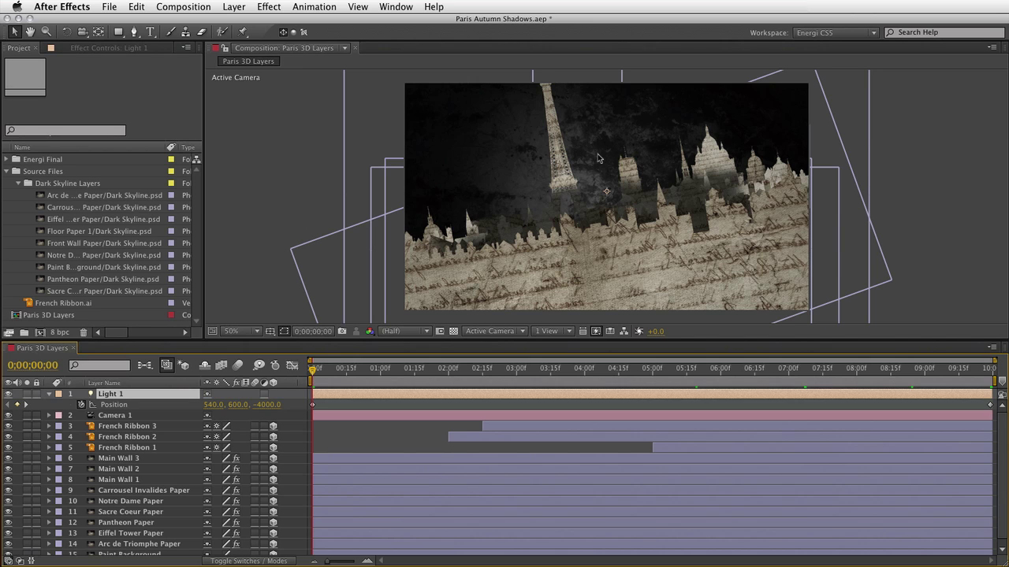
# - Switch to Custom View 1 and orbit the scene to examine the spacing between the skyline layers and the background
pyautogui.press('F11')
pyautogui.press('c')
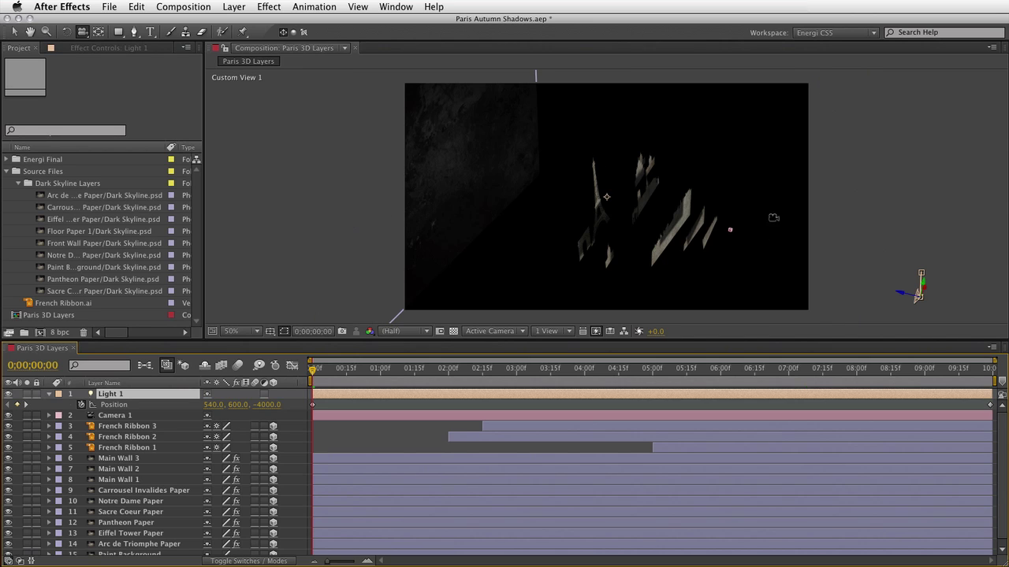
pyautogui.moveTo(773, 217); pyautogui.dragTo(728, 191)
pyautogui.moveTo(744, 190); pyautogui.dragTo(667, 223)
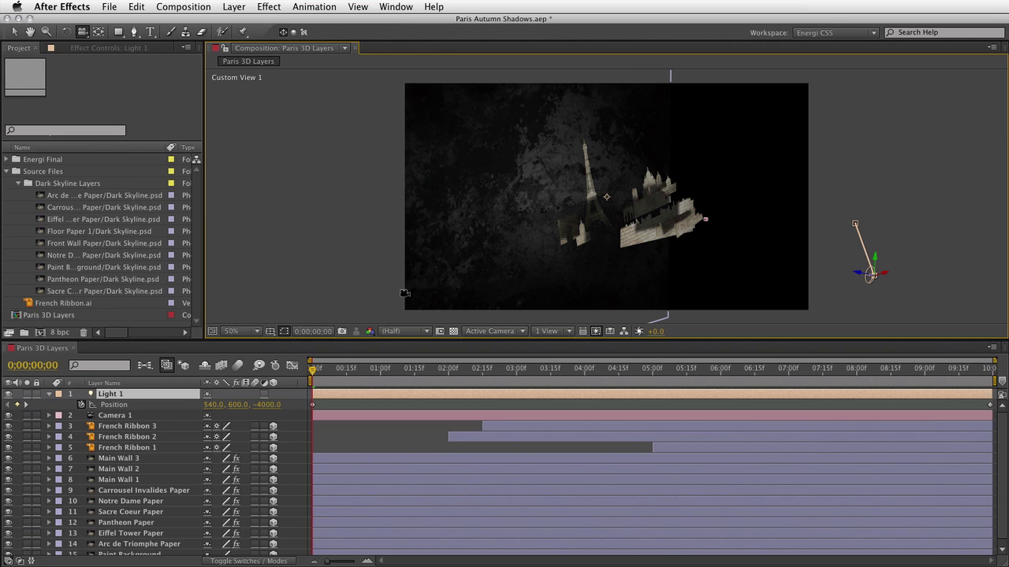
pyautogui.press('v')
# - Reveal Paint Background's Layer Styles and switch them off and back on to compare how shadows fall on the layer
pyautogui.press('space')
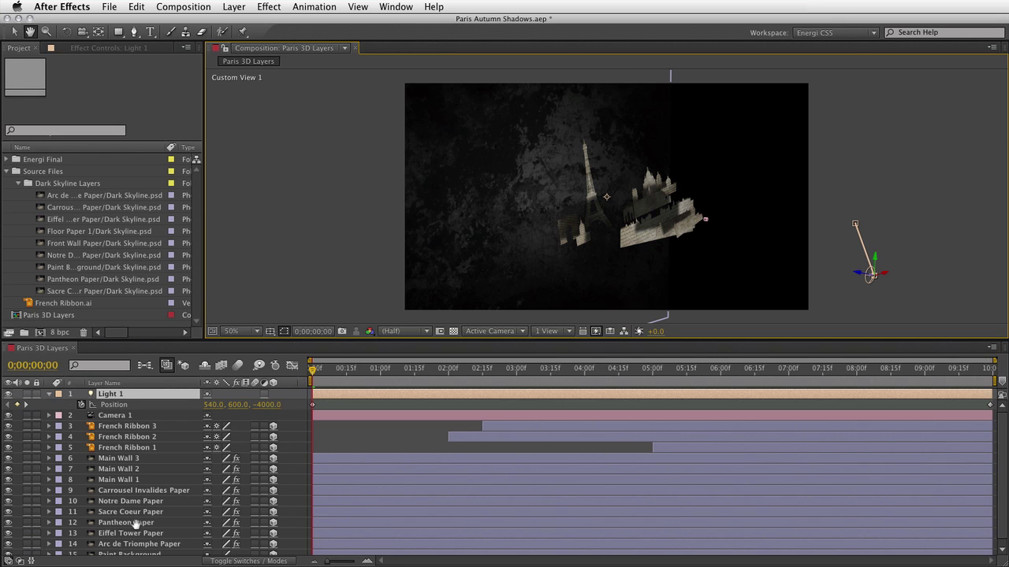
pyautogui.scroll(-1, 132, 504)
pyautogui.click(138, 550)
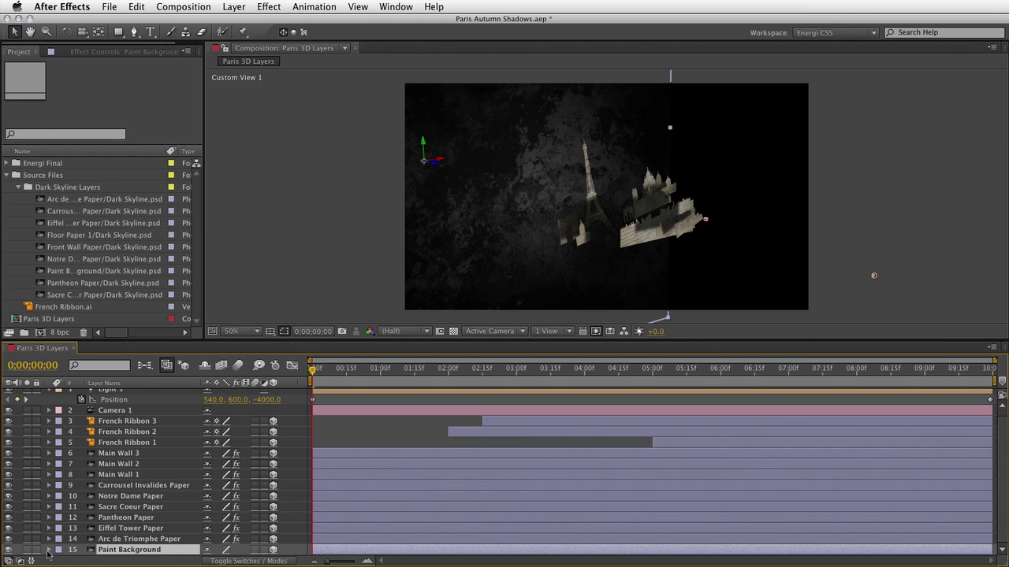
pyautogui.click(48, 550)
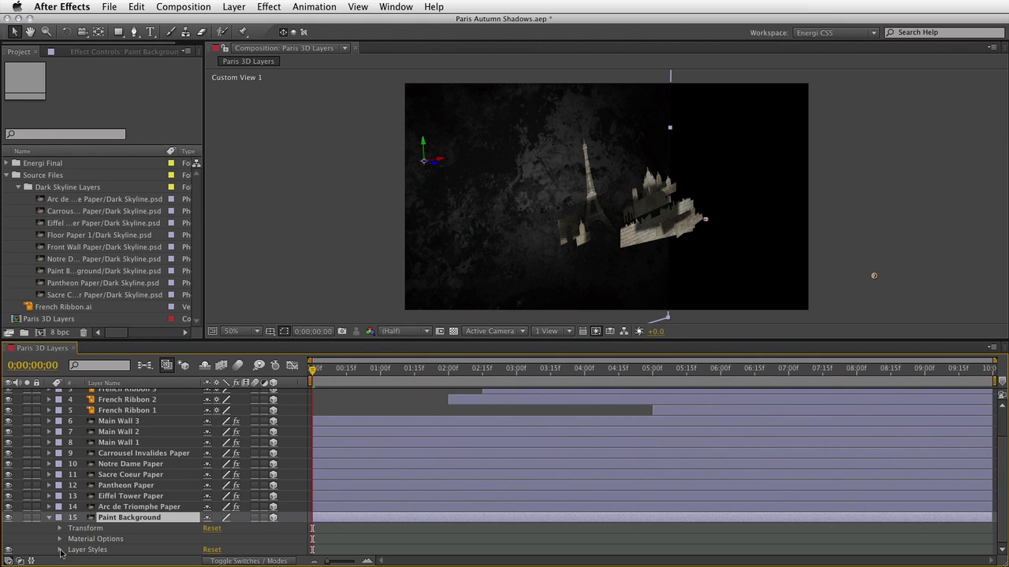
pyautogui.click(60, 550)
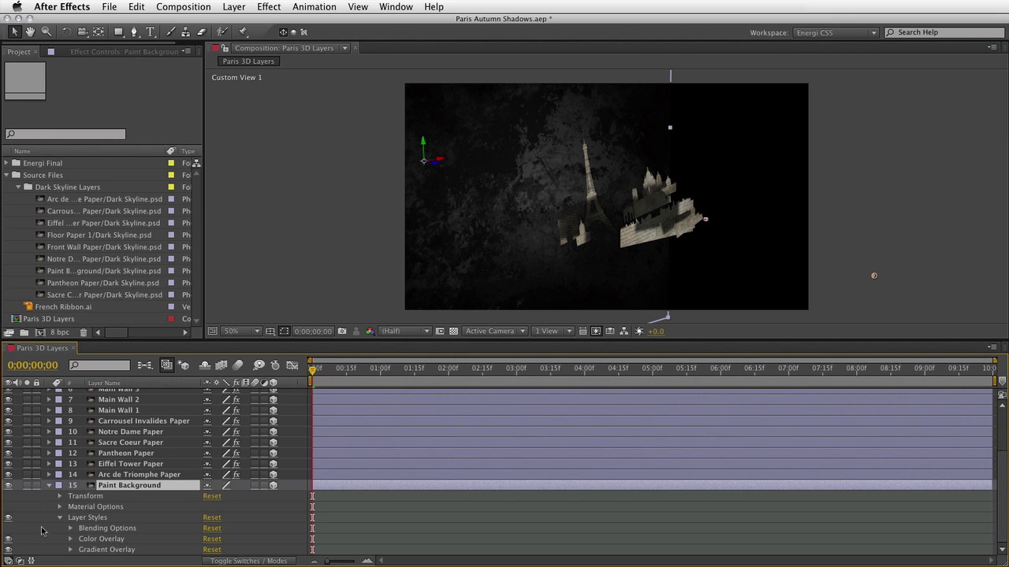
pyautogui.click(8, 517)
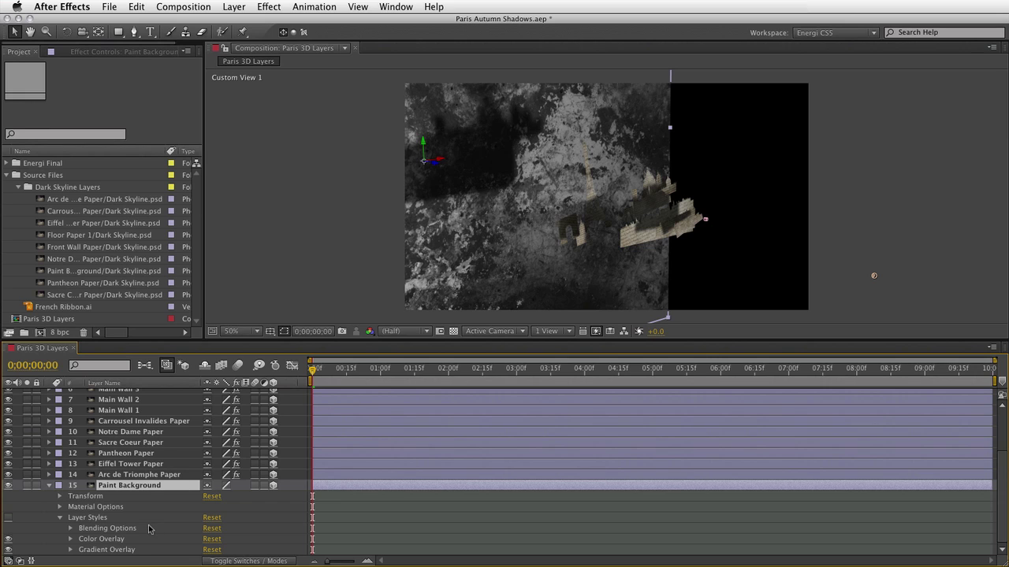
pyautogui.click(8, 518)
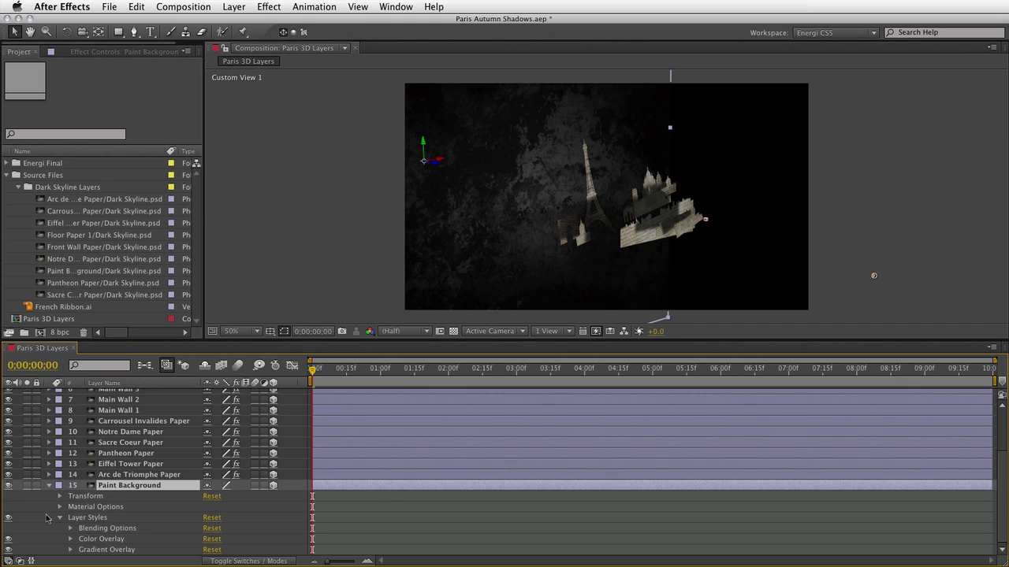
# - Save the project and set up a new solid named Shadow Catcher, 5000 px wide and 5000 px high
pyautogui.press('super+s')
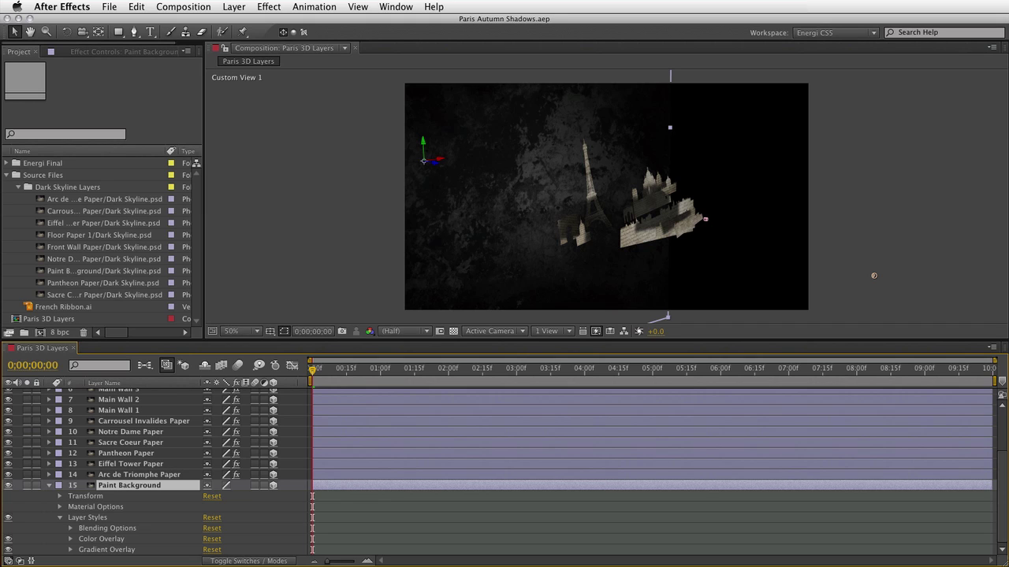
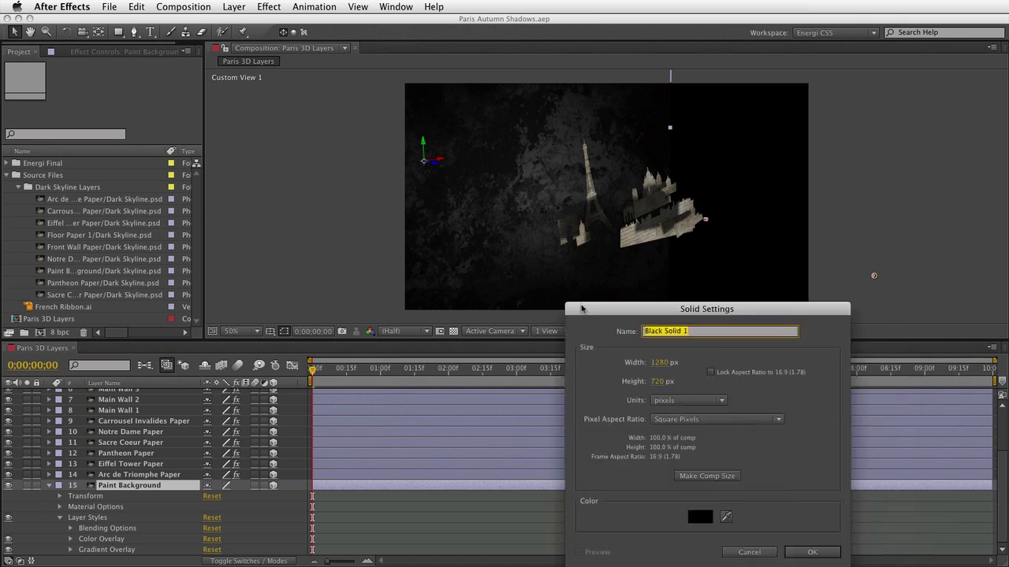
pyautogui.write('Shadow Catcher')
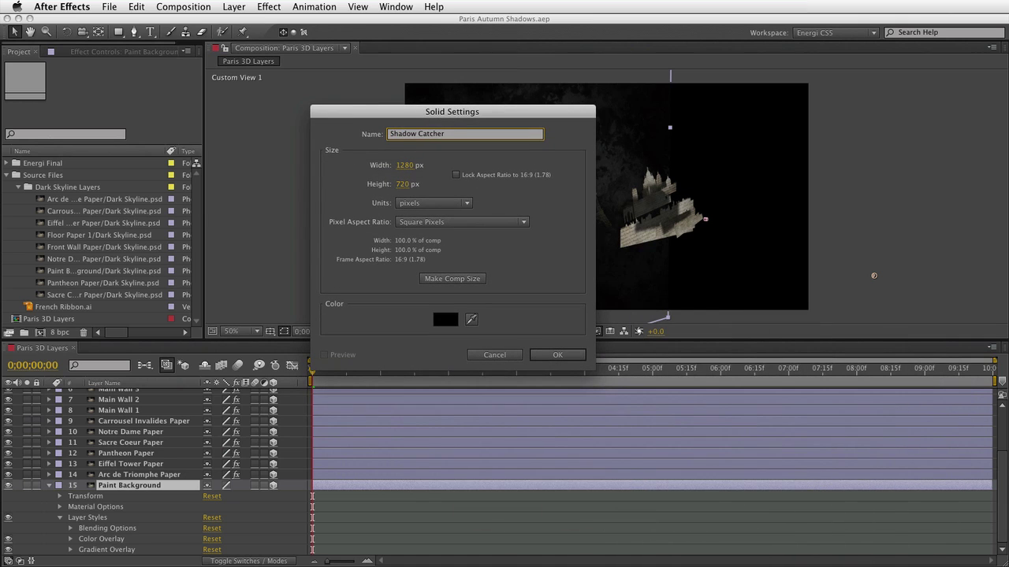
pyautogui.click(406, 166)
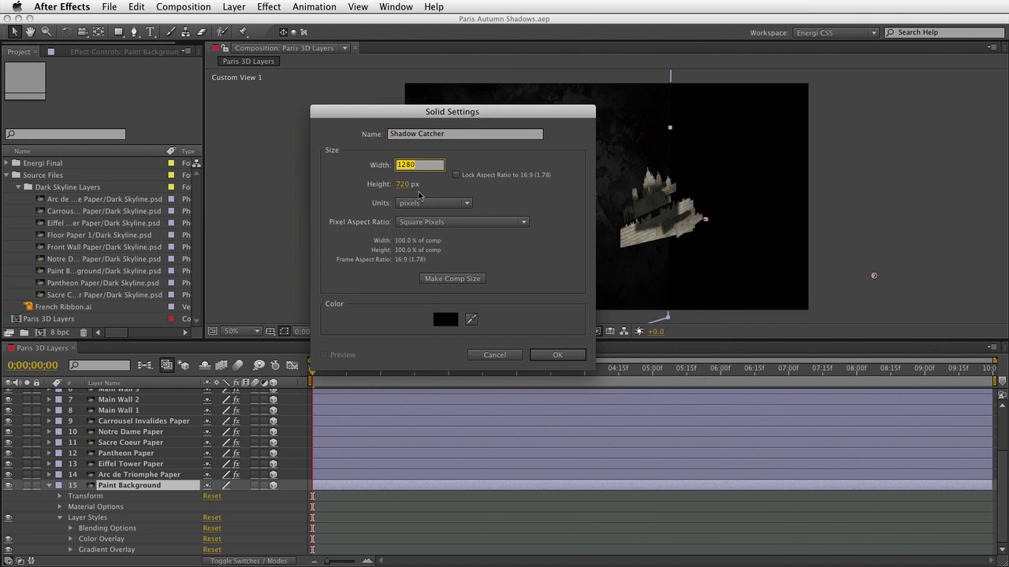
pyautogui.write('5000')
pyautogui.press('Tab')
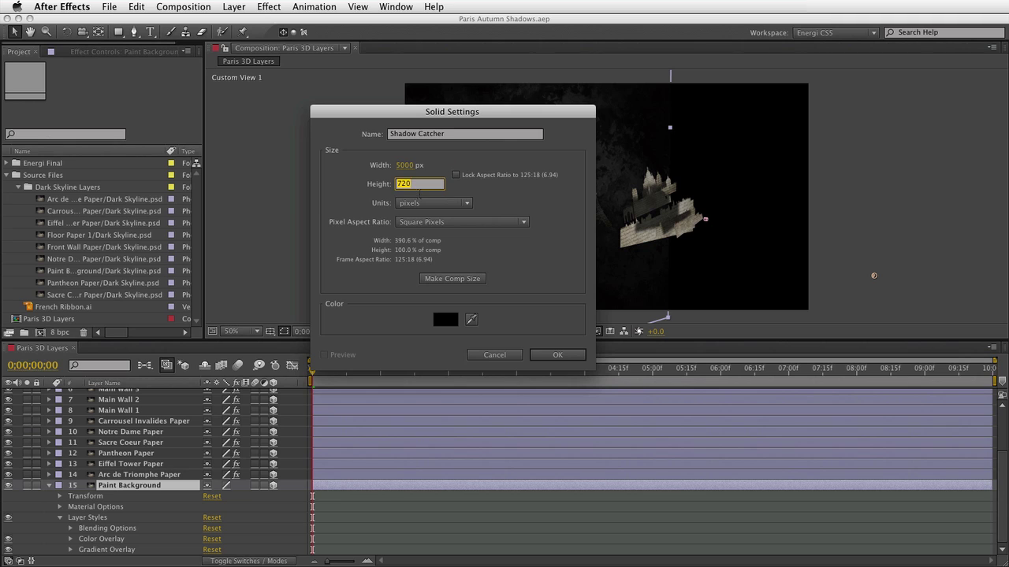
pyautogui.write('5000')
pyautogui.press('Return')
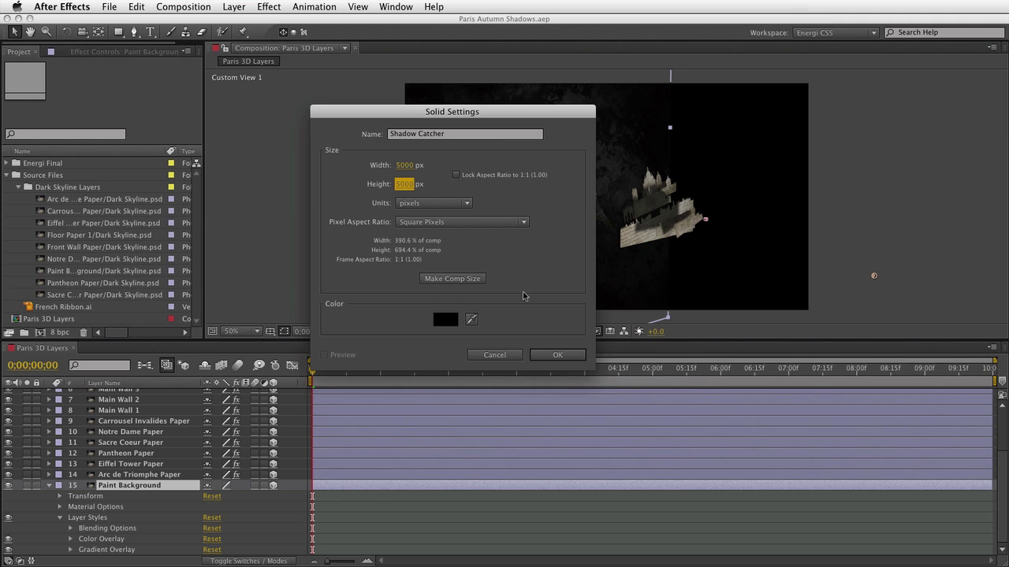
# - Set the Shadow Catcher solid's color to white (FFFFFF) and create the solid
pyautogui.click(449, 322)
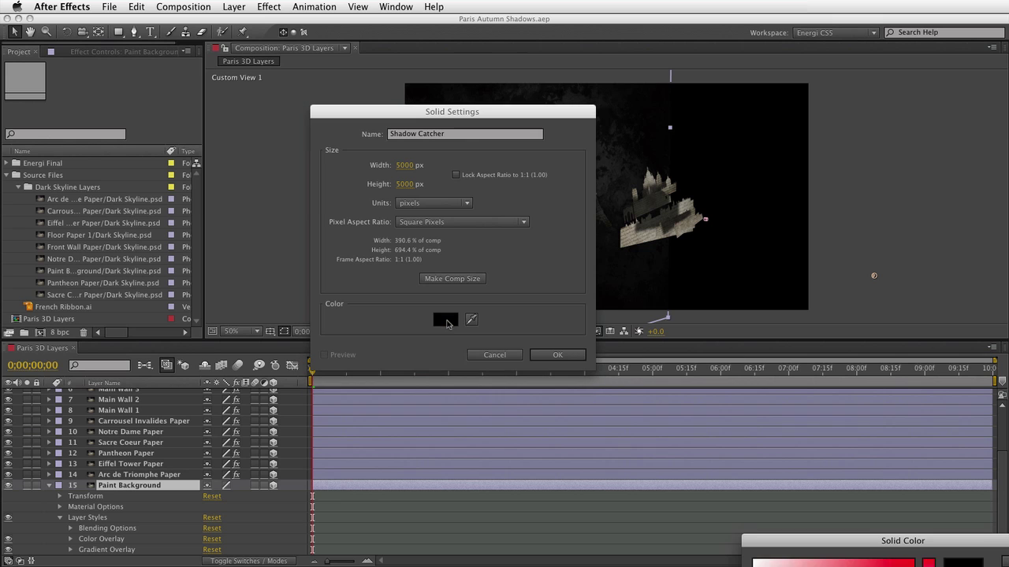
pyautogui.moveTo(818, 540); pyautogui.dragTo(416, 173)
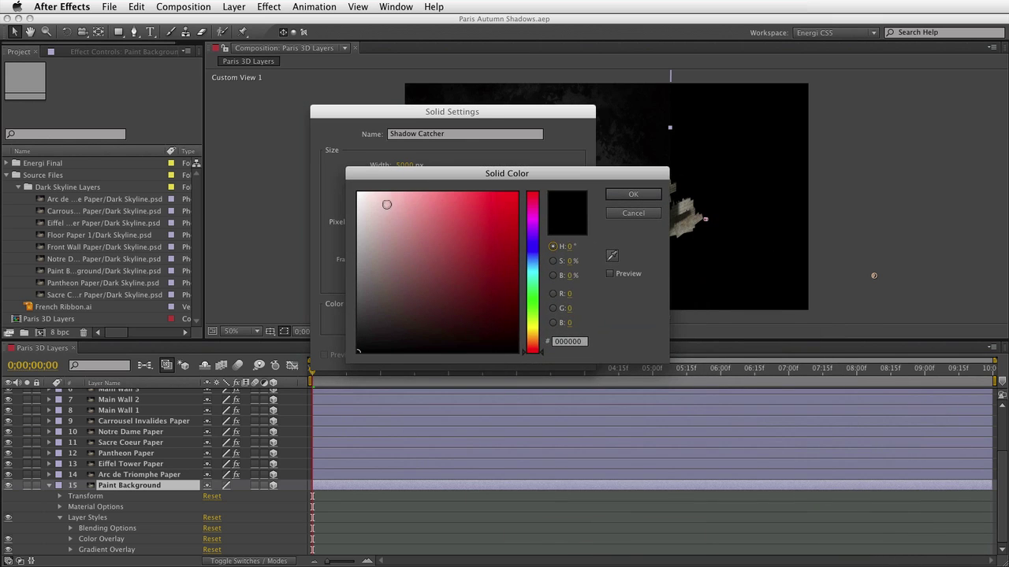
pyautogui.moveTo(378, 201); pyautogui.dragTo(349, 186)
pyautogui.moveTo(607, 177); pyautogui.dragTo(591, 168)
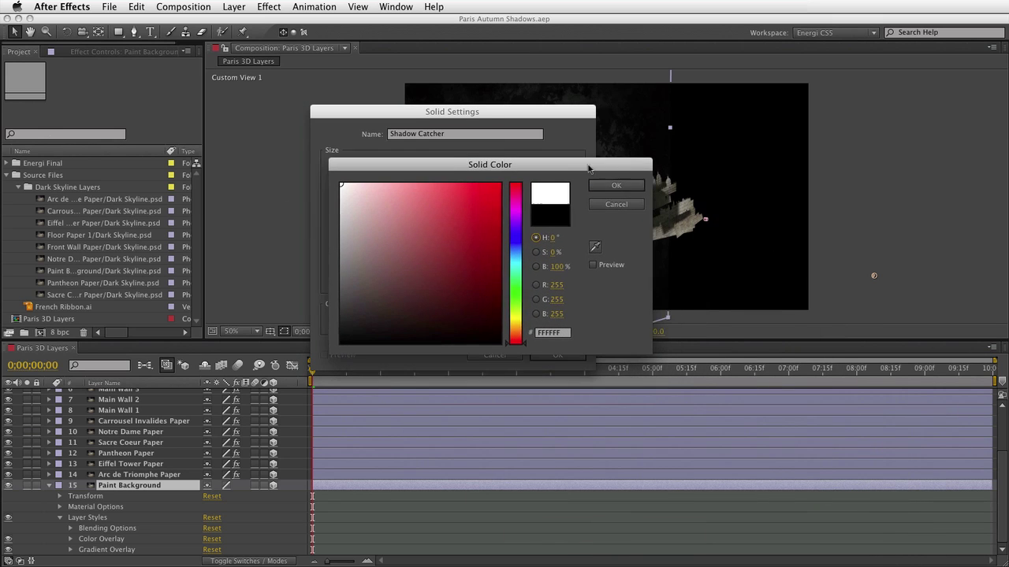
pyautogui.click(616, 185)
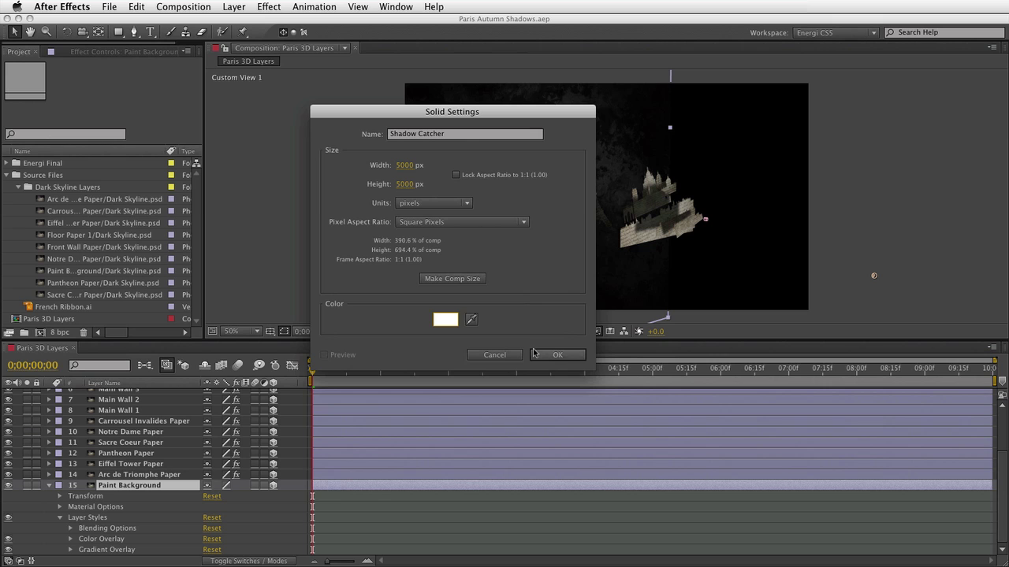
pyautogui.click(557, 357)
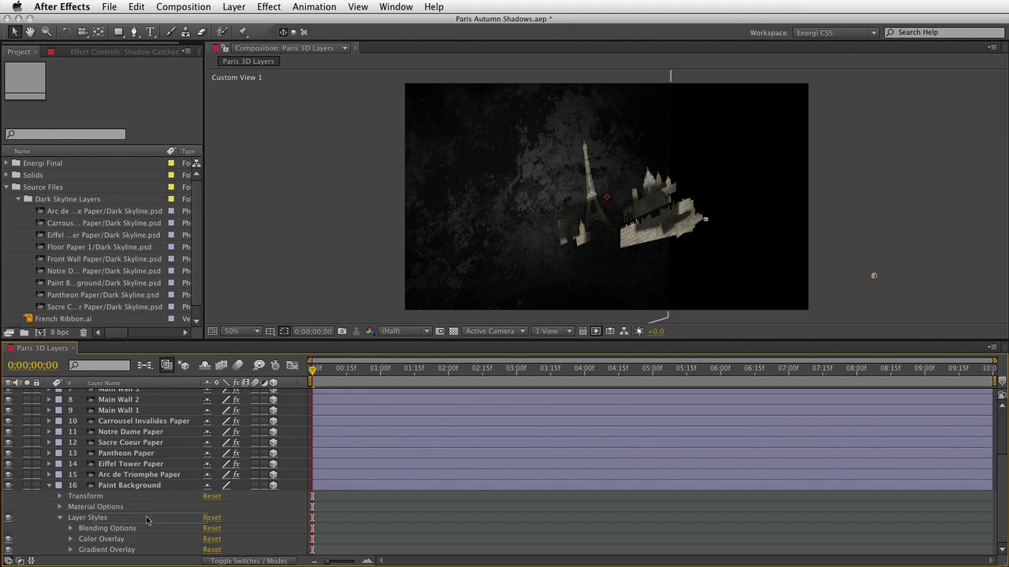
# - Place the Shadow Catcher layer directly above Paint Background and make it a 3D layer
pyautogui.moveTo(146, 487); pyautogui.dragTo(150, 487)
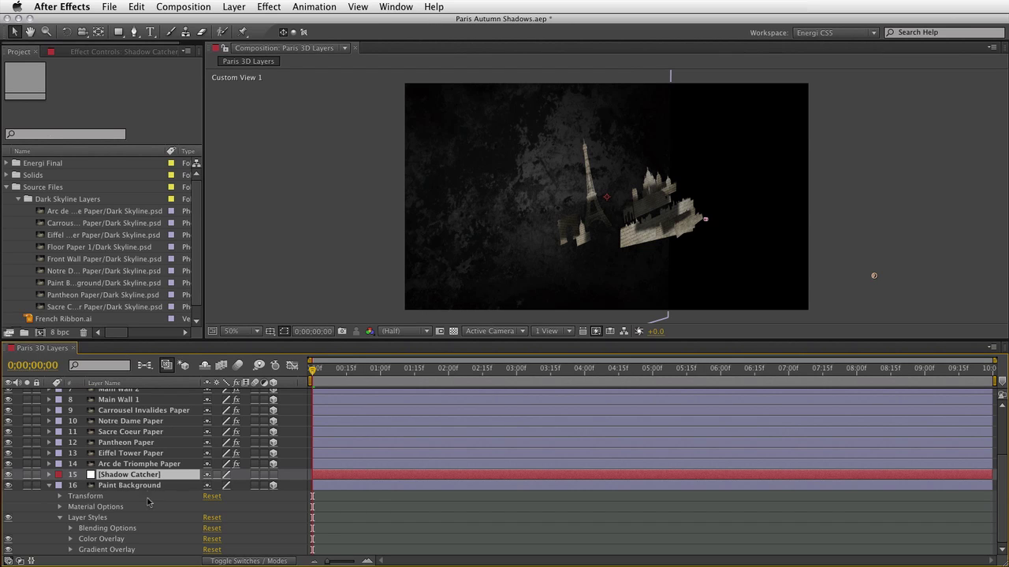
pyautogui.click(272, 475)
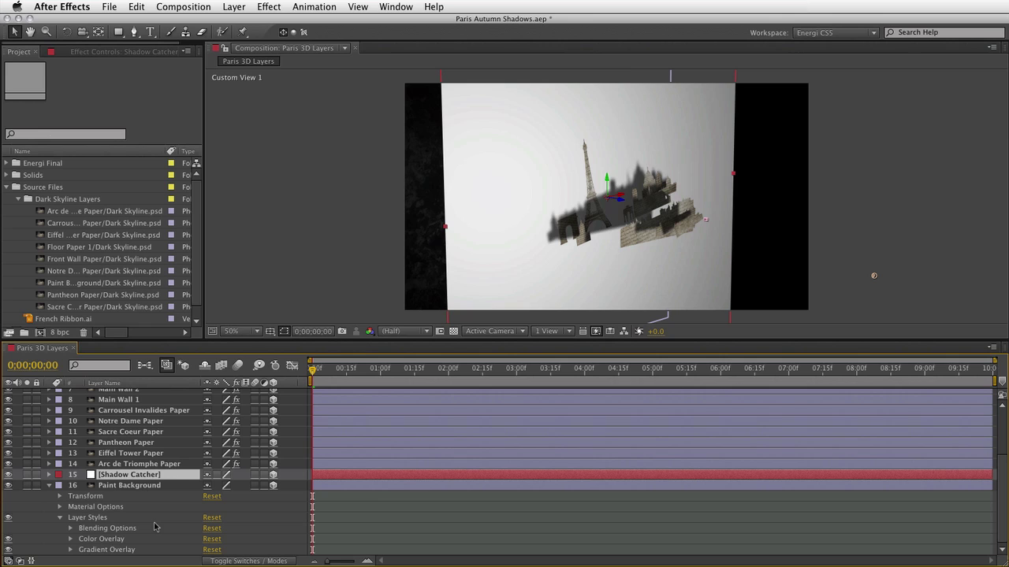
# - Copy Paint Background's Position onto the Shadow Catcher layer and switch the composition view to Active Camera
pyautogui.click(142, 486)
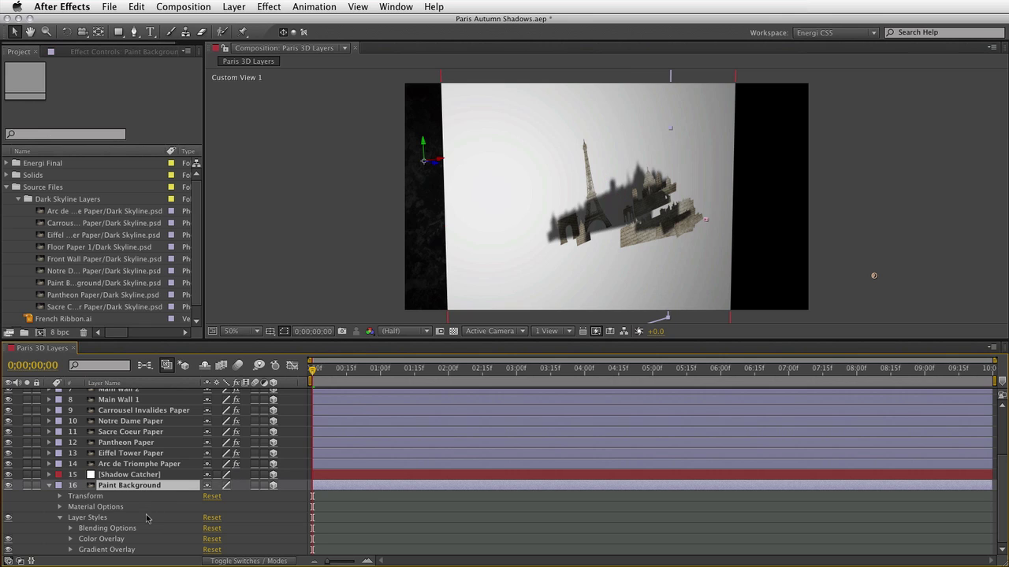
pyautogui.press('p')
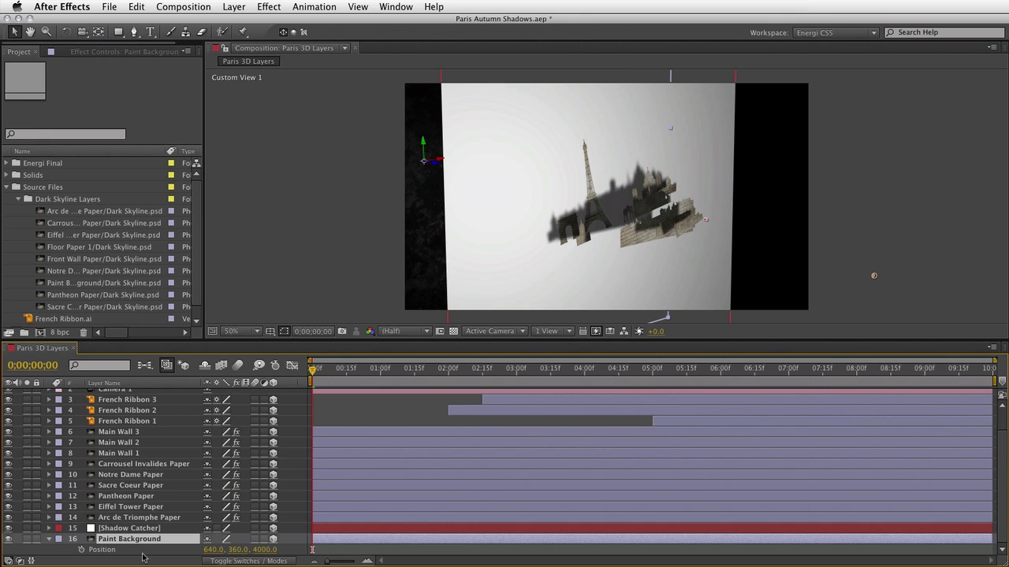
pyautogui.click(109, 551)
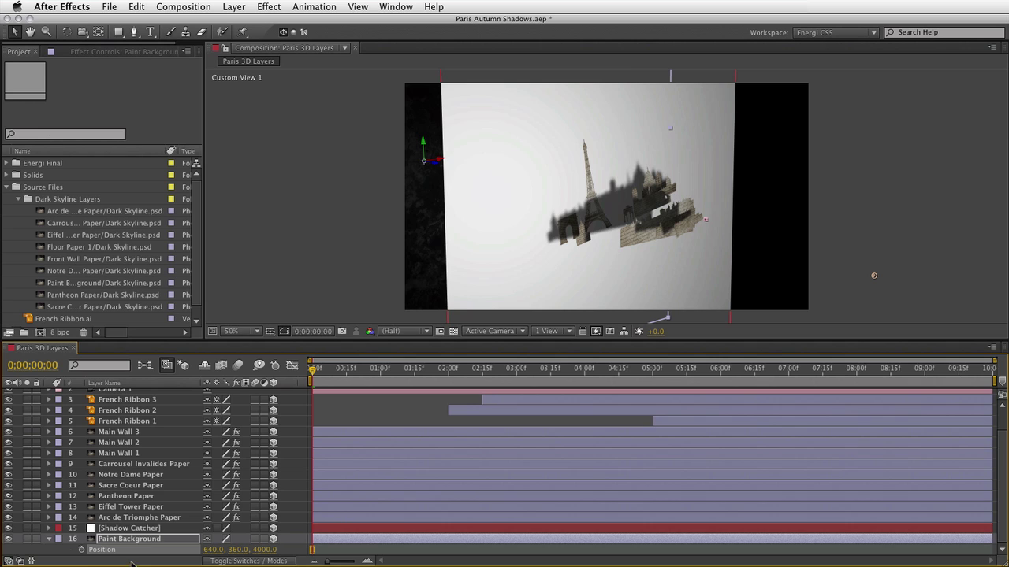
pyautogui.click(140, 528)
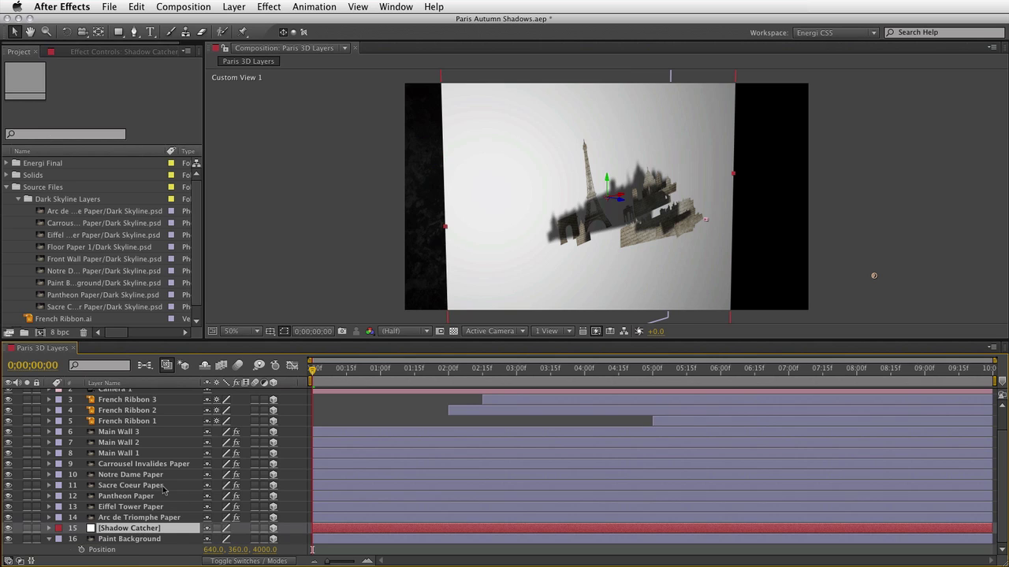
pyautogui.press('Return')
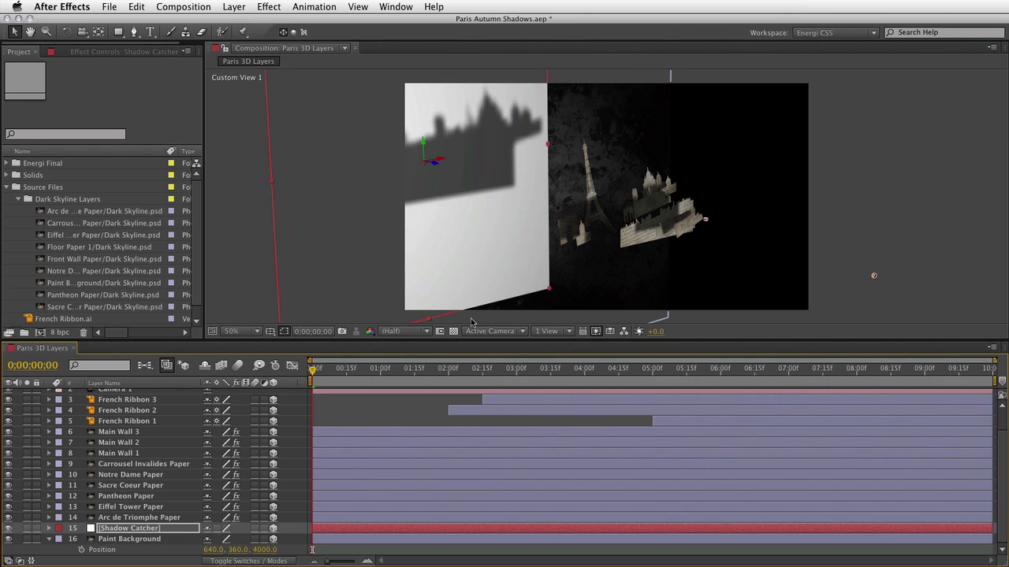
pyautogui.press('Escape')
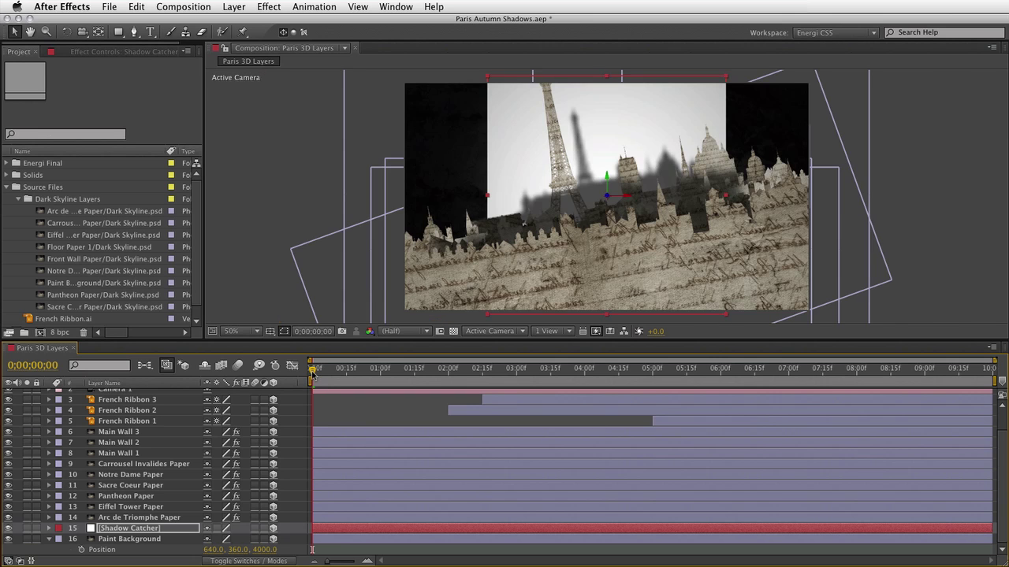
# - Scale the Shadow Catcher to 193% at the last frame, 0;00;09;29, and scrub back to the start to check its coverage
pyautogui.moveTo(313, 370); pyautogui.dragTo(1005, 460)
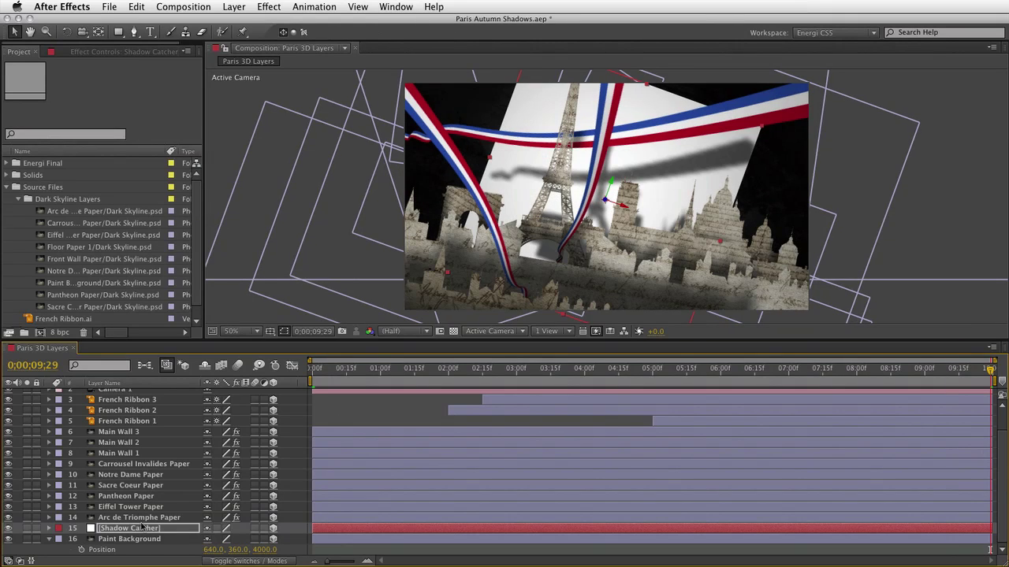
pyautogui.press('s')
pyautogui.moveTo(225, 540); pyautogui.dragTo(282, 540)
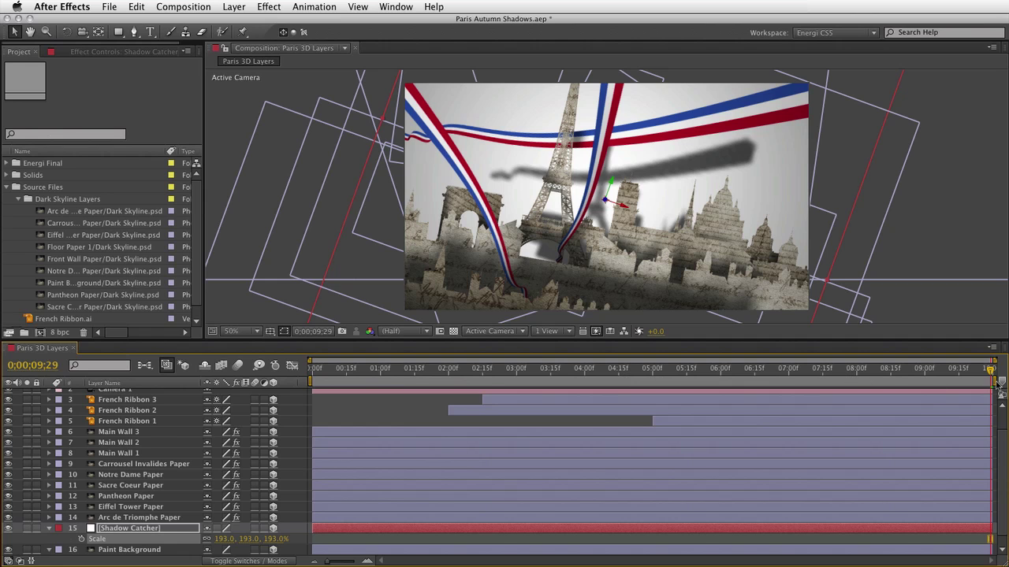
pyautogui.moveTo(991, 369); pyautogui.dragTo(726, 369)
pyautogui.moveTo(611, 398); pyautogui.dragTo(291, 447)
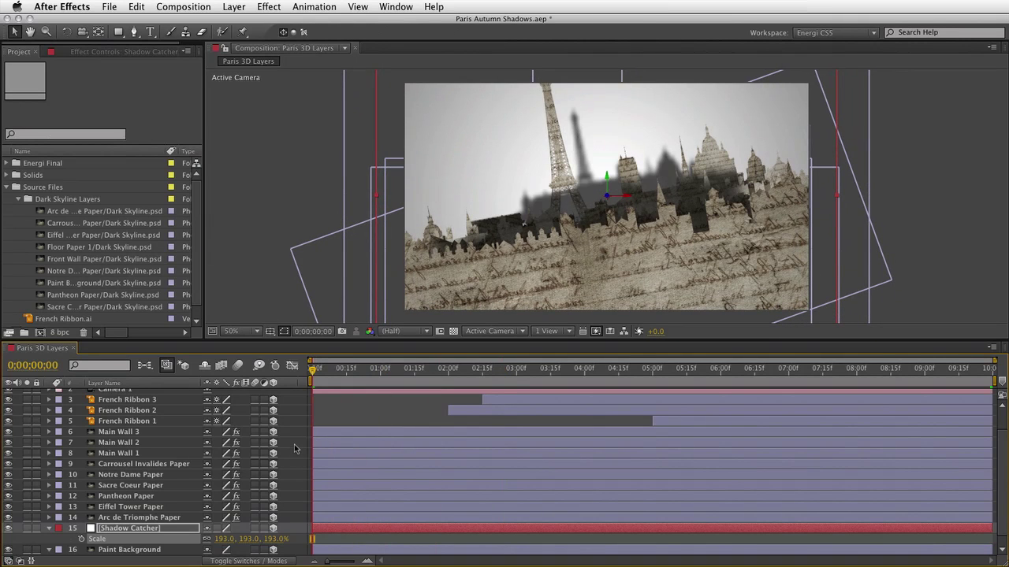
# - Reveal the Position of Shadow Catcher and Paint Background, and set the Shadow Catcher's Z position to 3999
pyautogui.press('p')
pyautogui.click(142, 551)
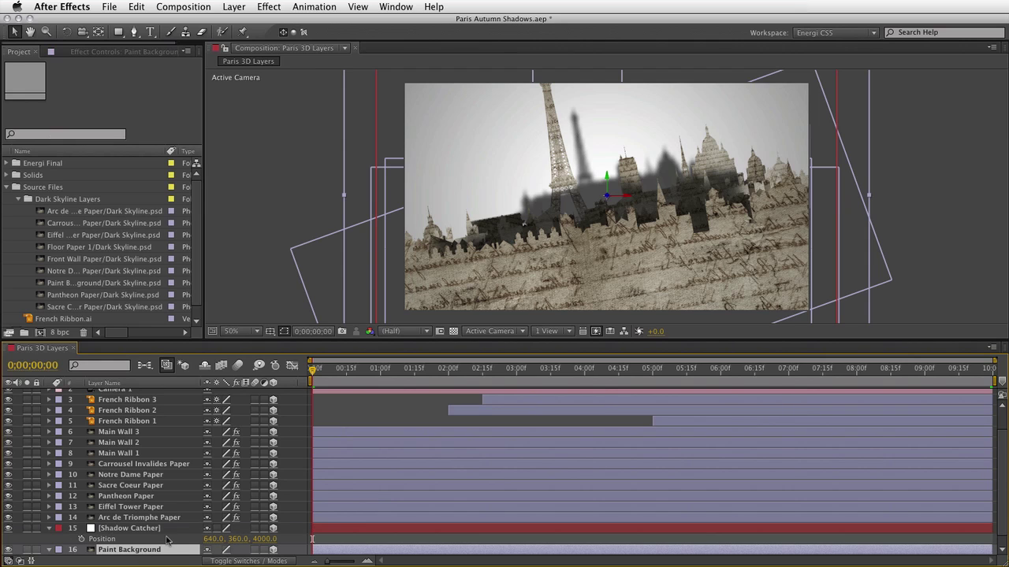
pyautogui.press('h')
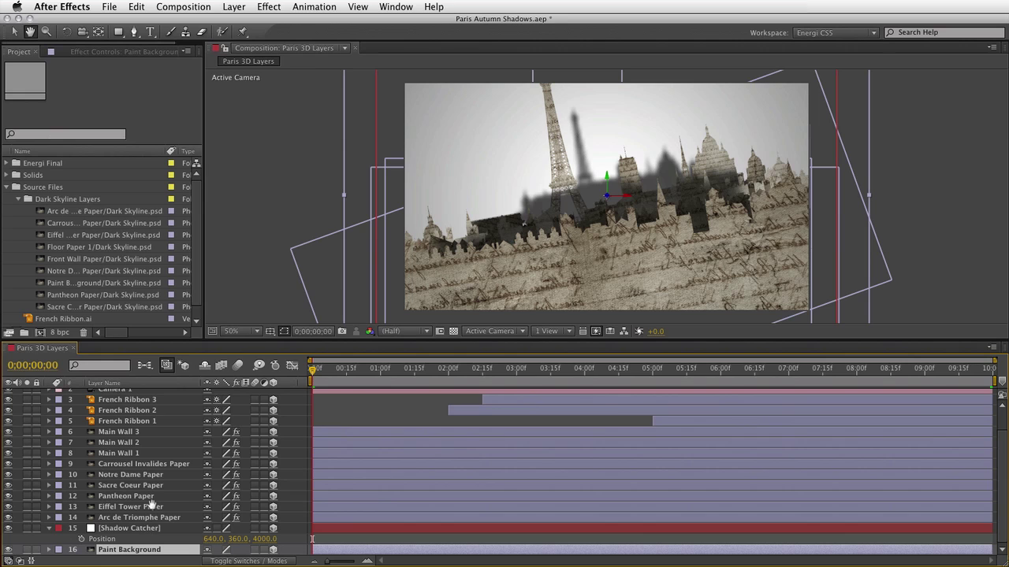
pyautogui.press('p')
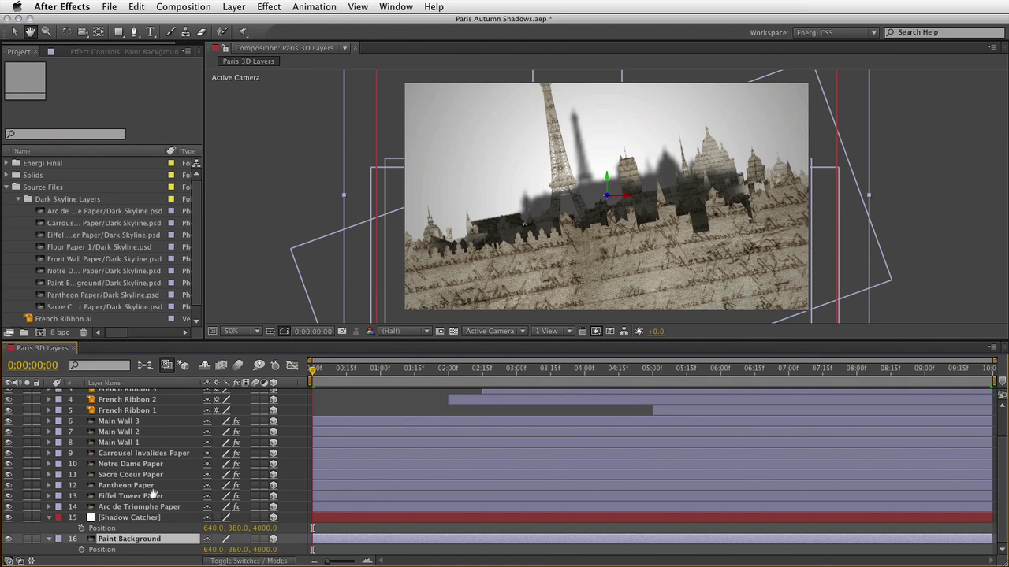
pyautogui.press('v')
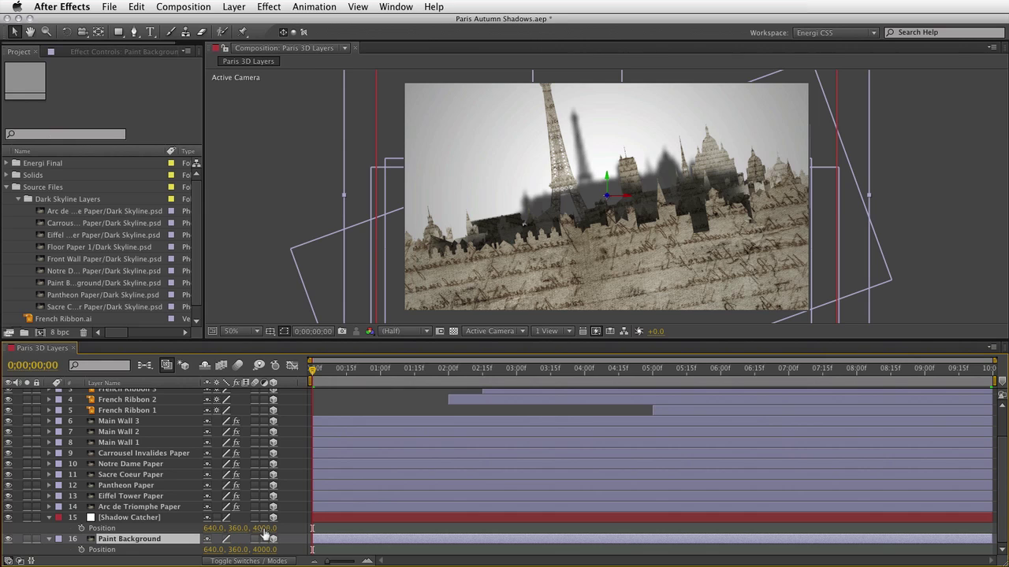
pyautogui.click(264, 528)
pyautogui.write('8')
pyautogui.click(395, 513)
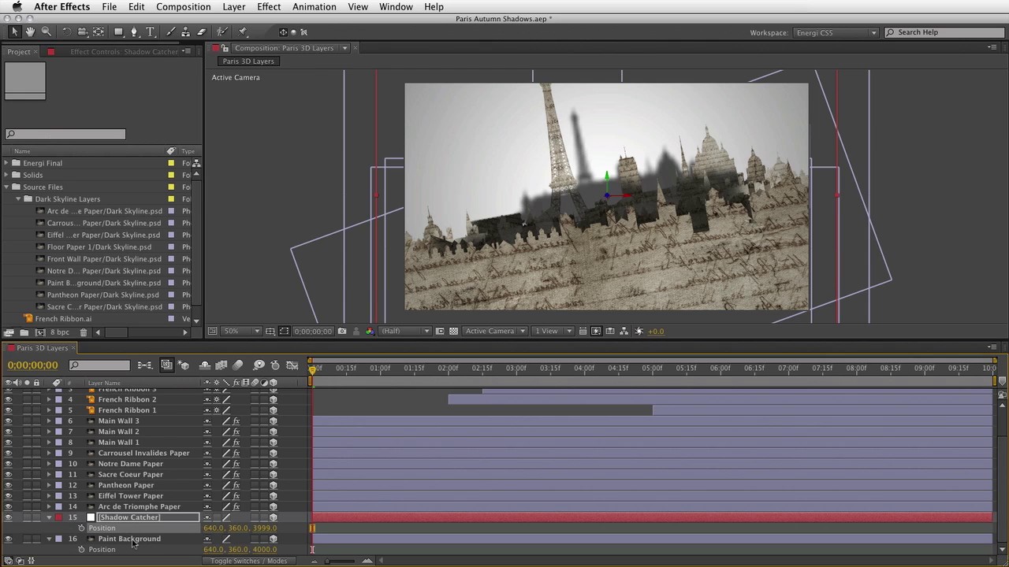
# - Show the layers' blending modes and set the Shadow Catcher's mode to Multiply
pyautogui.click(266, 562)
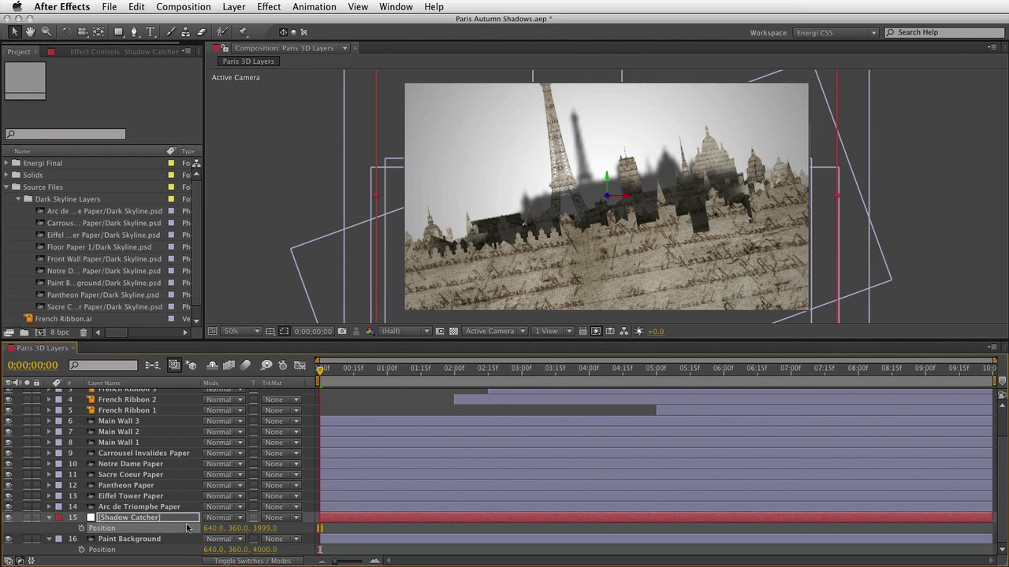
pyautogui.click(236, 518)
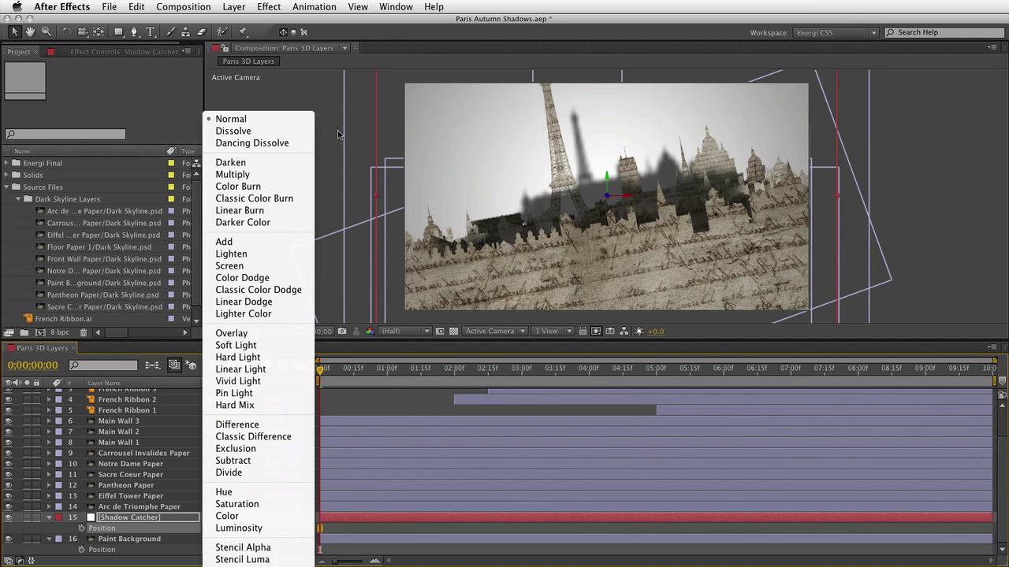
pyautogui.click(296, 175)
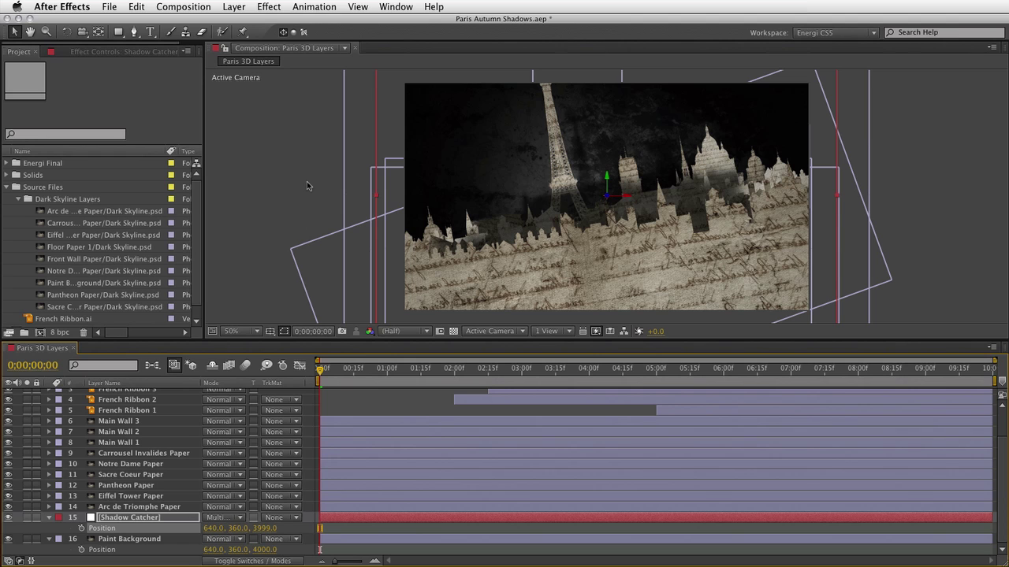
# - Turn off Accepts Lights in the Shadow Catcher's Material Options and collapse the layer
pyautogui.press('a')
pyautogui.press('a')
pyautogui.press('h')
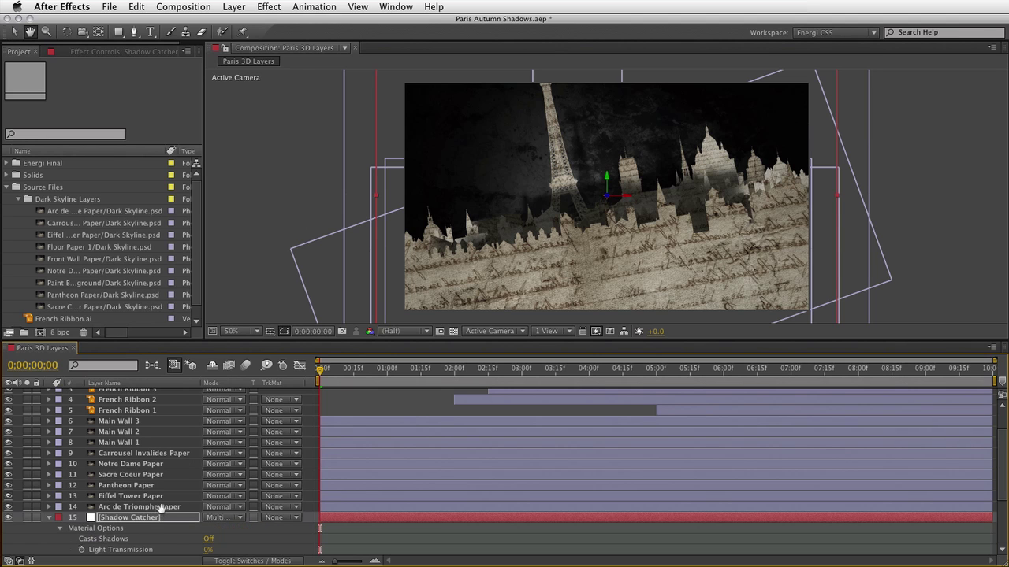
pyautogui.scroll(-4, 160, 510)
pyautogui.press('v')
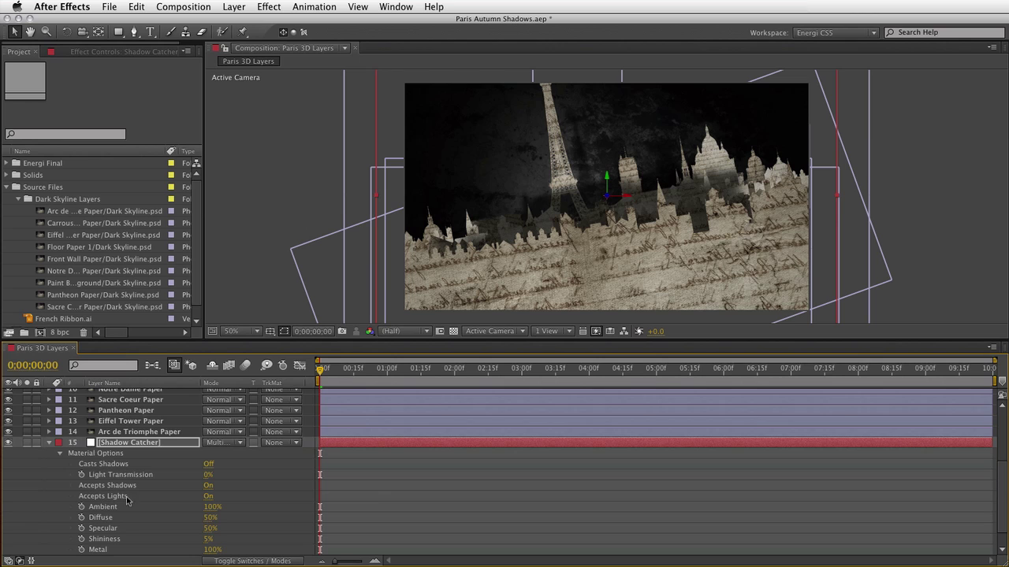
pyautogui.click(207, 498)
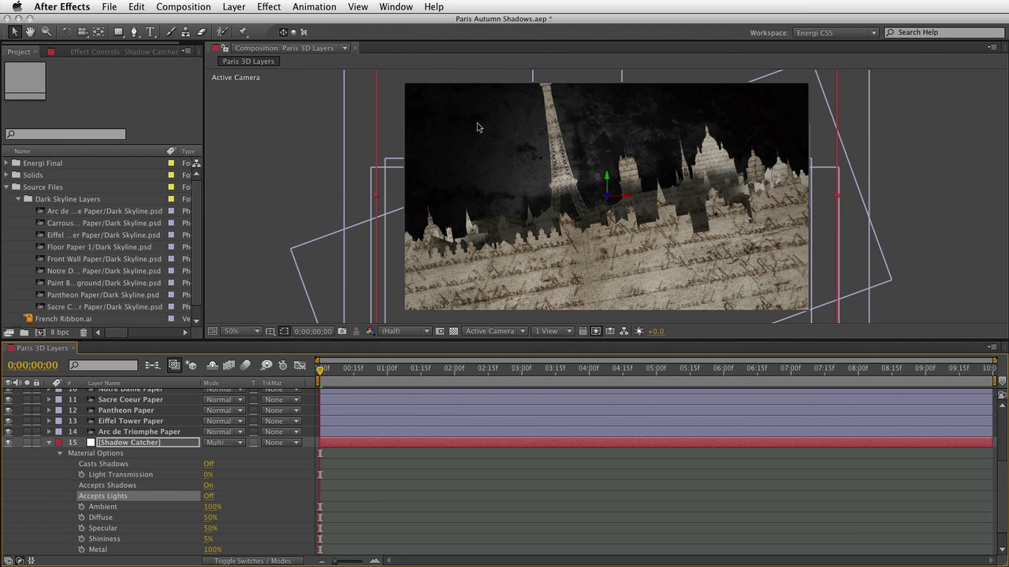
pyautogui.click(49, 442)
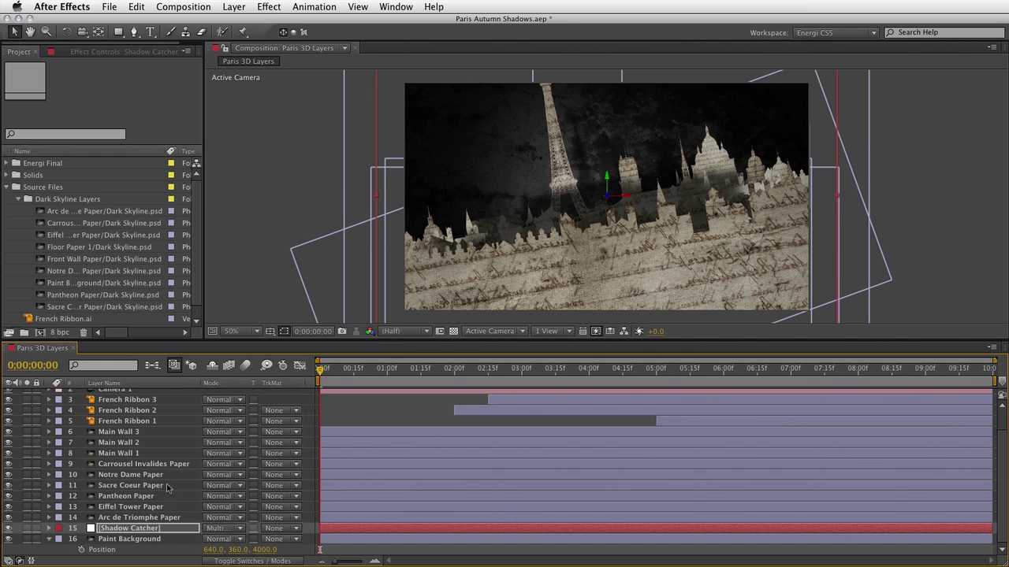
# - Open Light 1's settings to review its shadow options, and close them without changes
pyautogui.press('h')
pyautogui.scroll(2, 146, 418)
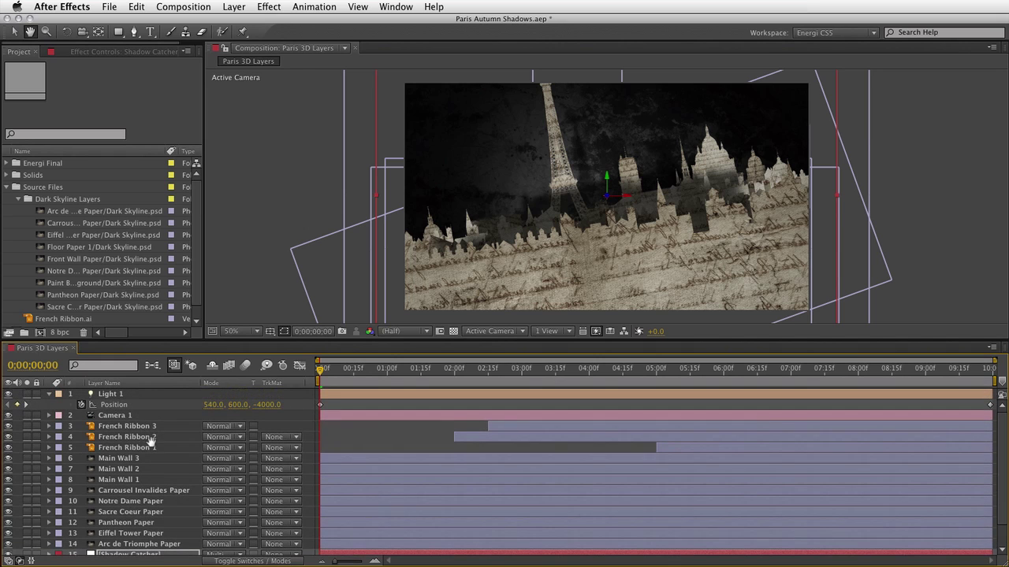
pyautogui.press('v')
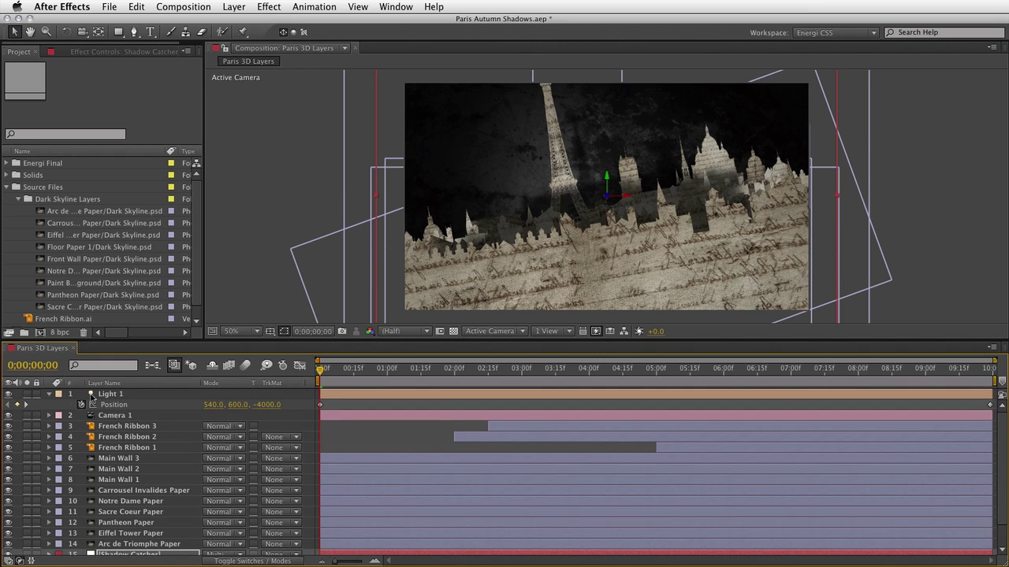
pyautogui.doubleClick(90, 395)
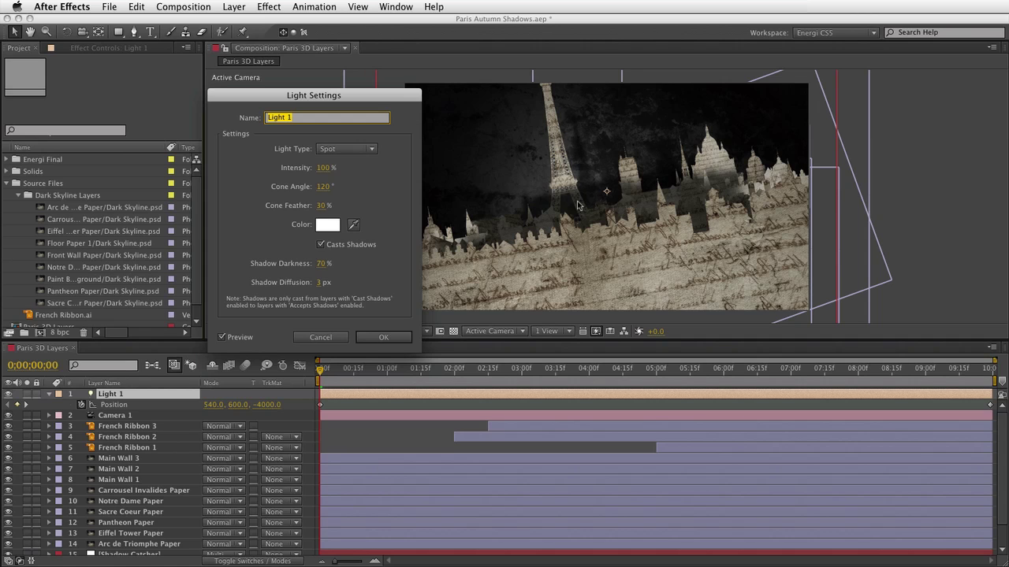
pyautogui.click(328, 338)
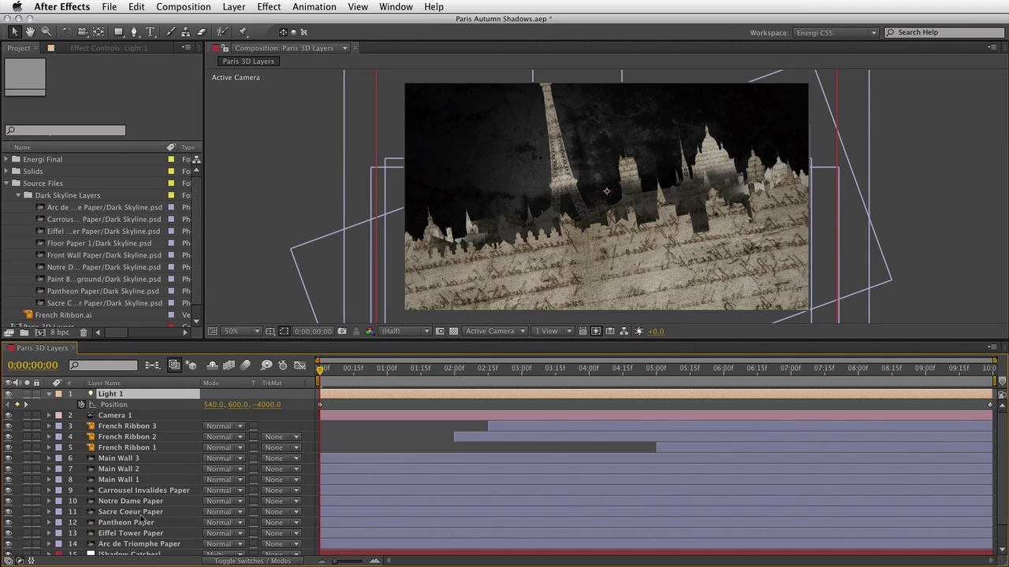
# - Try lowering the Shadow Catcher's Opacity to 65% and undo the change
pyautogui.scroll(-2, 134, 530)
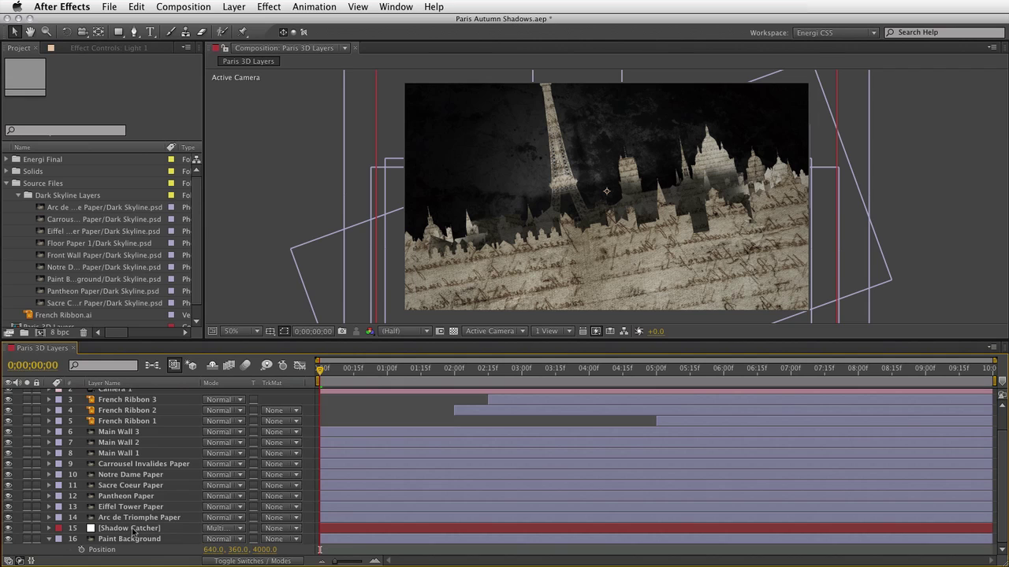
pyautogui.click(133, 530)
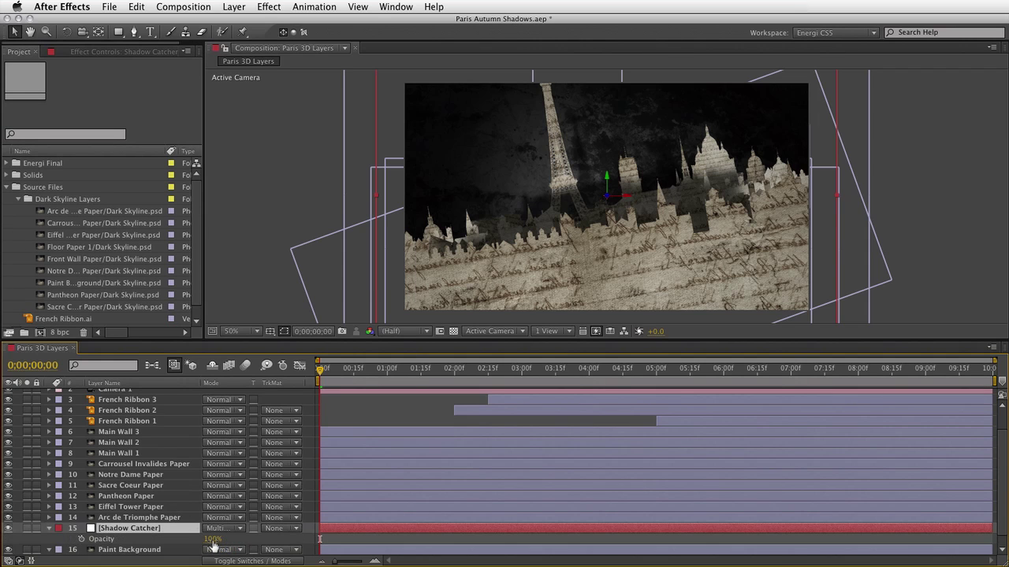
pyautogui.press('t')
pyautogui.moveTo(210, 539); pyautogui.dragTo(184, 540)
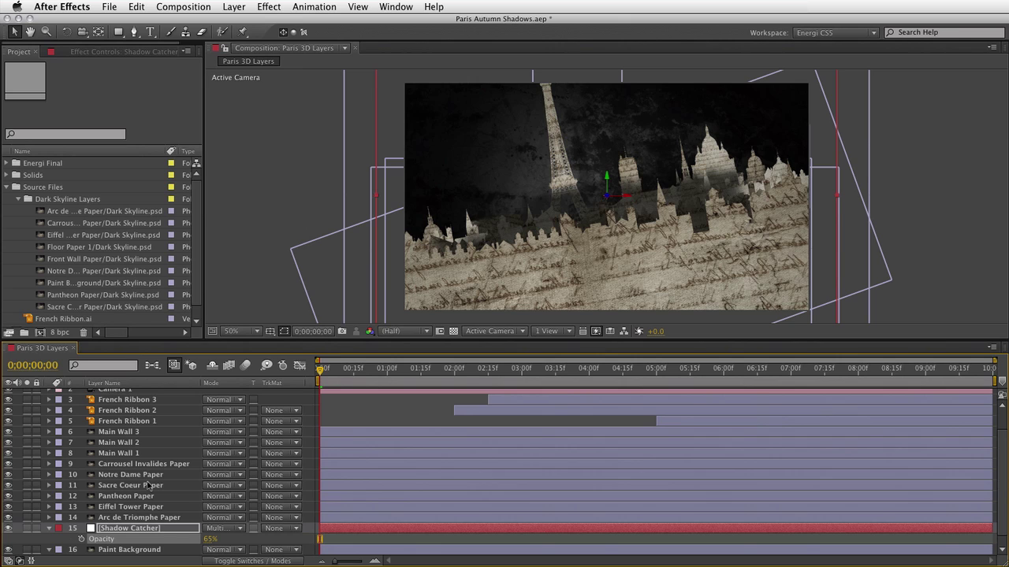
pyautogui.hotkey('ctrl', 'z')
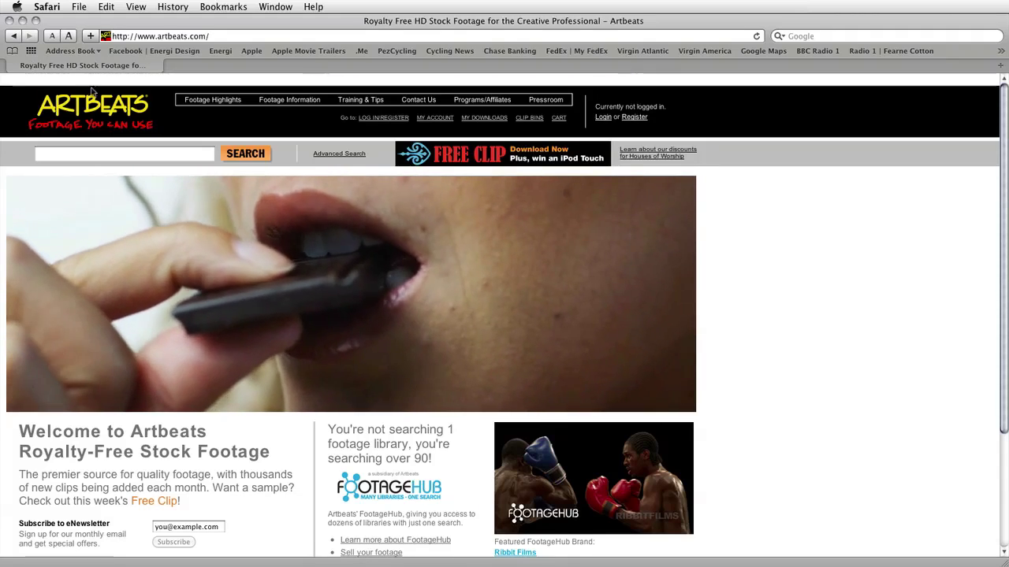
# - Switch to the Artbeats website in Safari, search for "people walking", filter to Ribbit Films and preview the matte clips
pyautogui.write('people walking')
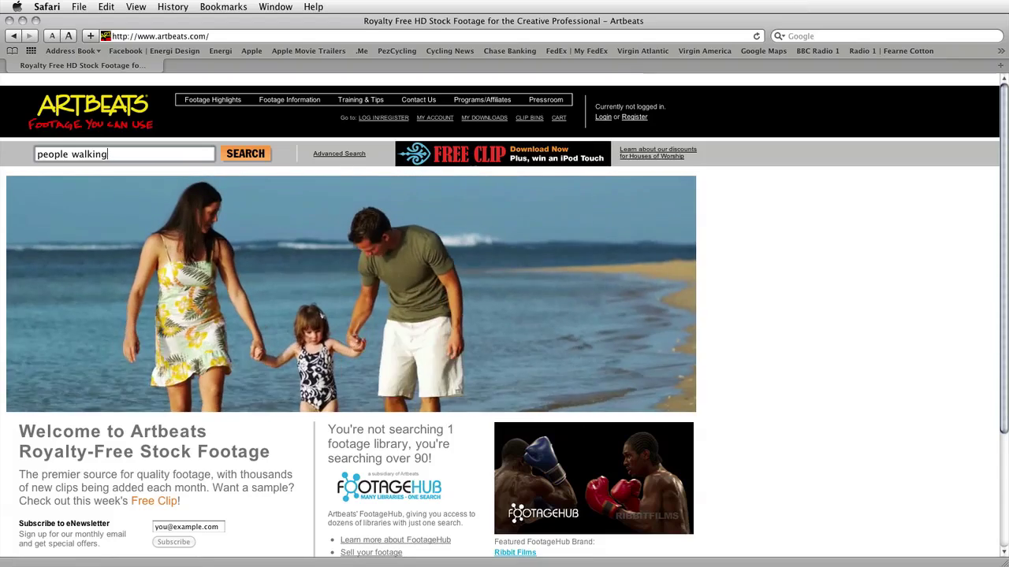
pyautogui.press('Return')
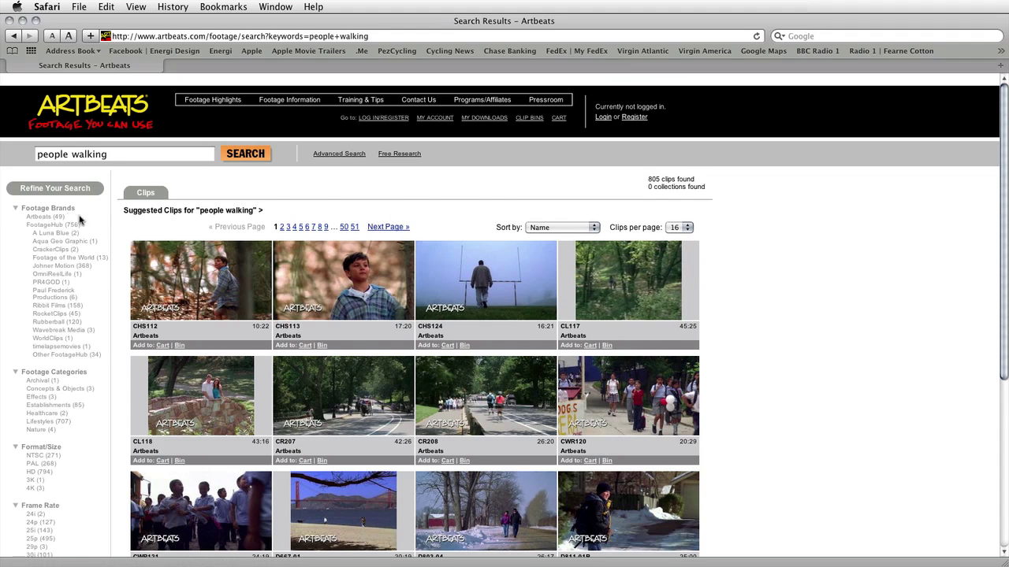
pyautogui.click(36, 310)
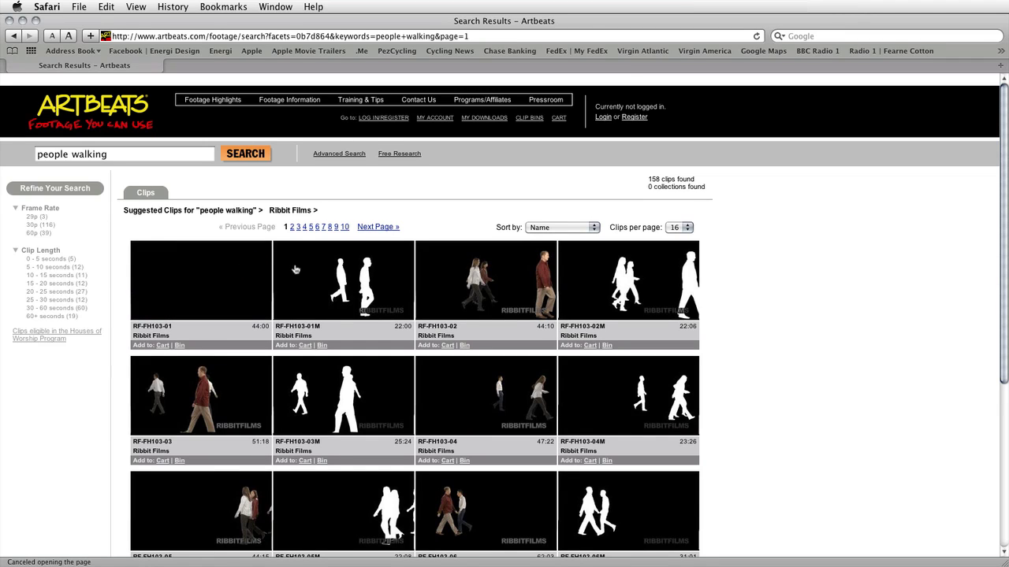
pyautogui.moveTo(309, 284)
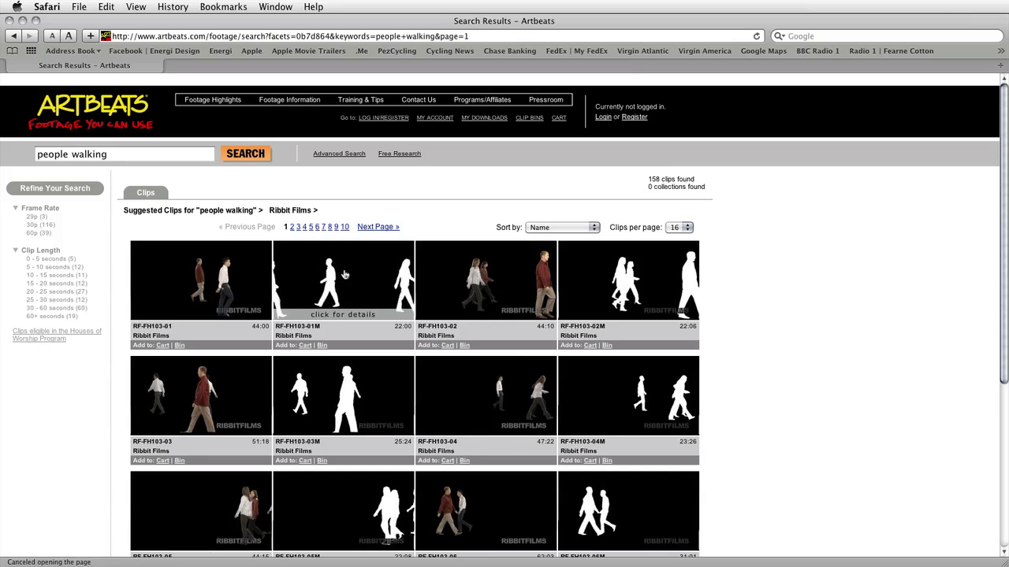
pyautogui.moveTo(646, 285)
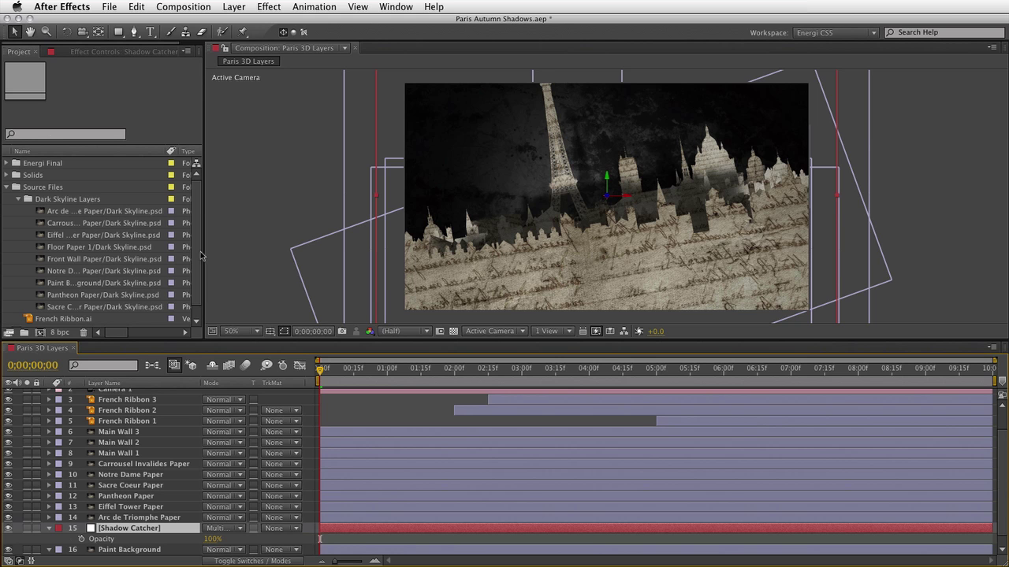
# - Collapse the Dark Skyline Layers folder and import RF-FH103-01M.mov and RF-FH103-02M.mov as footage with Straight - Unmatted alpha
pyautogui.scroll(-1, 200, 257)
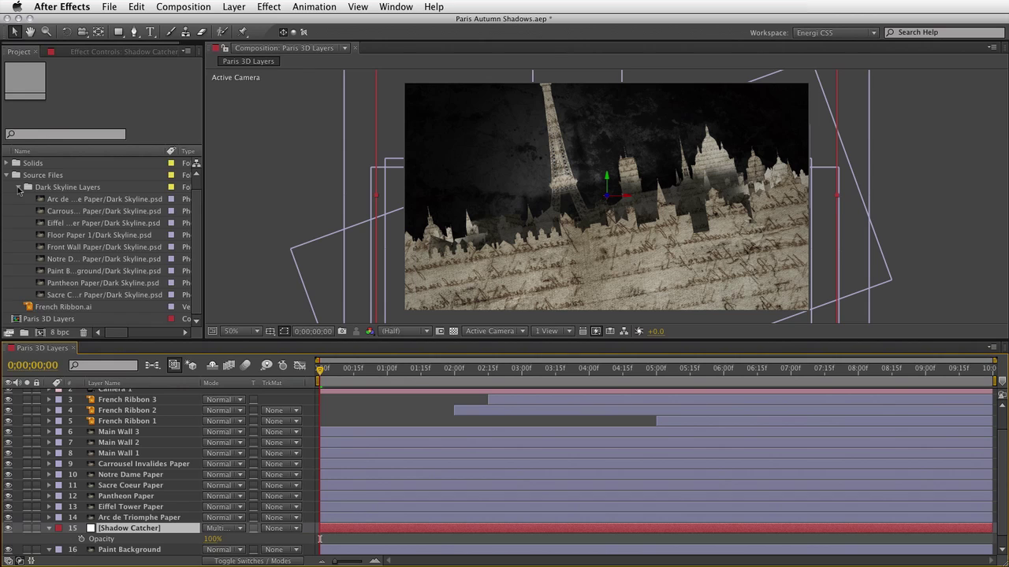
pyautogui.click(18, 188)
pyautogui.doubleClick(60, 252)
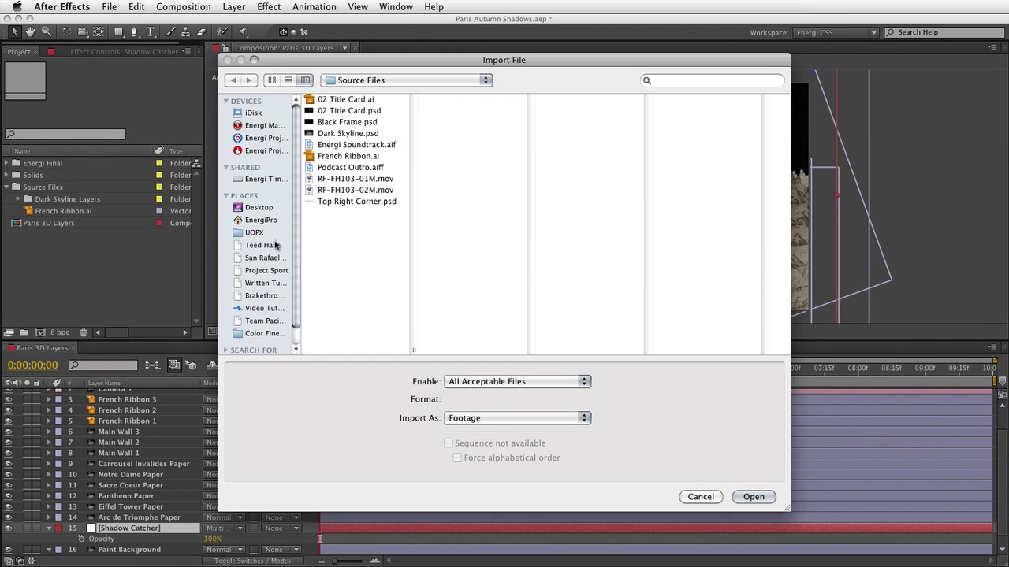
pyautogui.click(357, 178)
pyautogui.keyDown('shift'); pyautogui.click(359, 190); pyautogui.keyUp('shift')
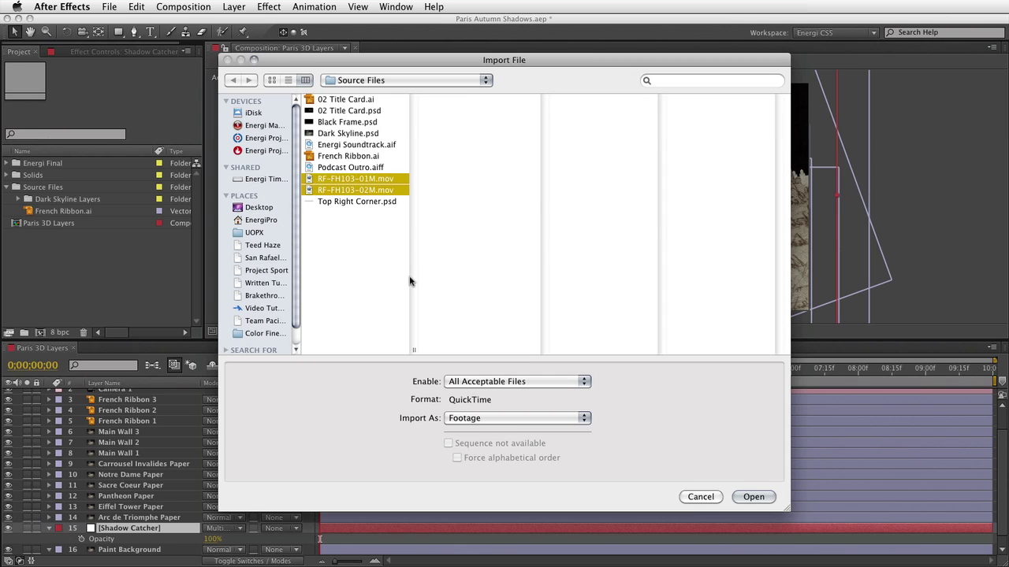
pyautogui.click(760, 498)
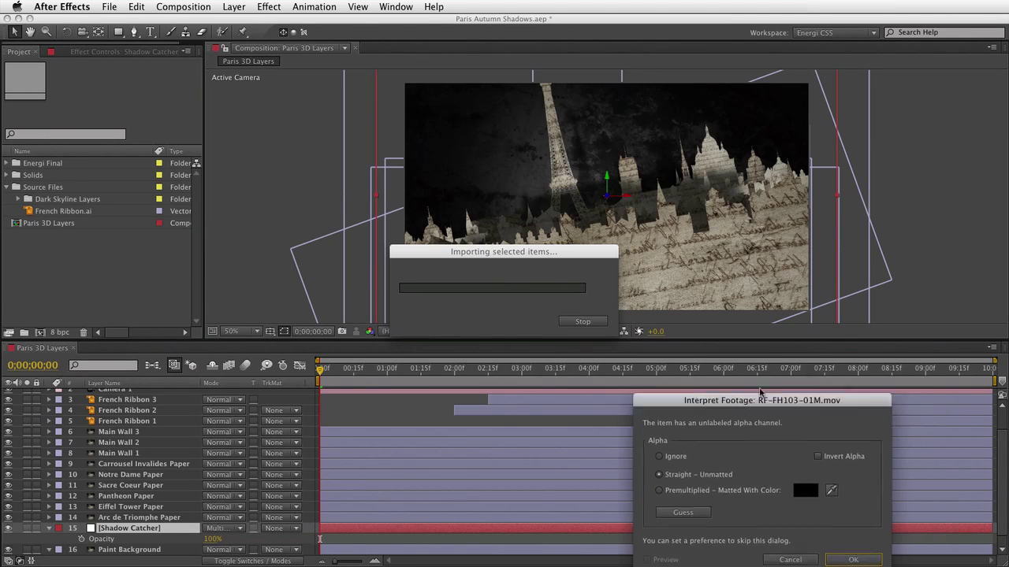
pyautogui.moveTo(779, 402); pyautogui.dragTo(481, 134)
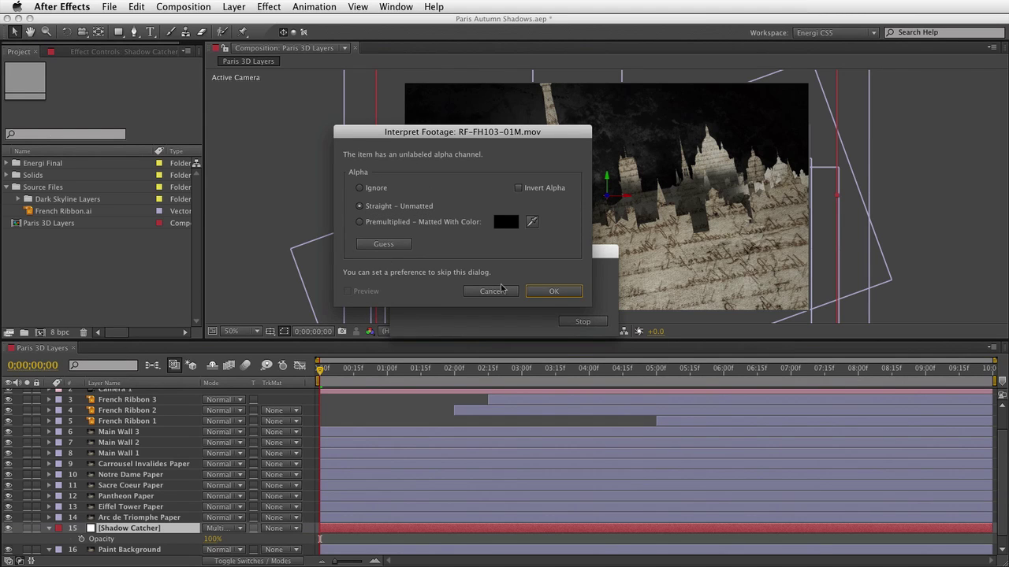
pyautogui.click(554, 292)
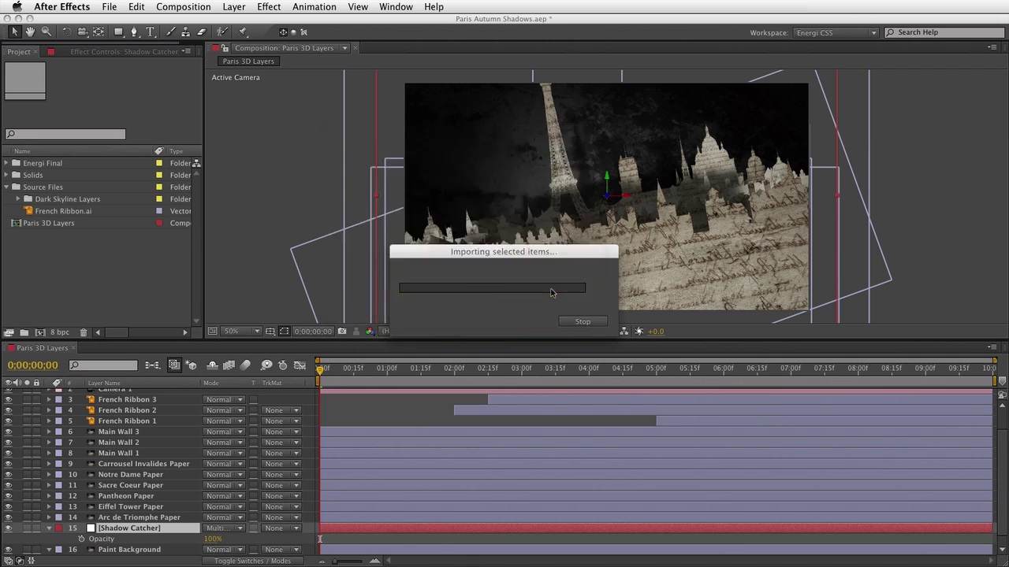
pyautogui.click(553, 292)
pyautogui.click(553, 291)
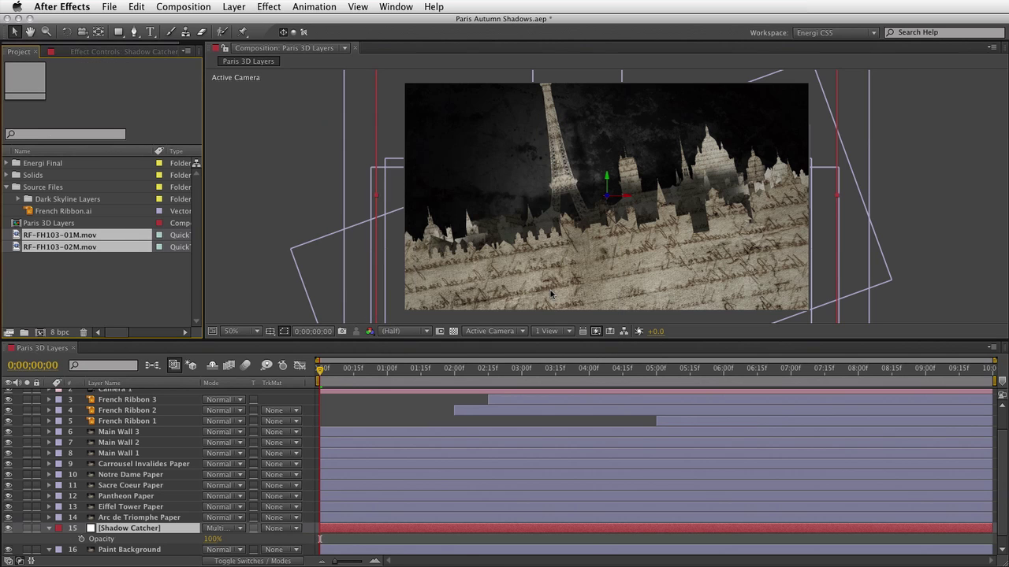
pyautogui.click(46, 270)
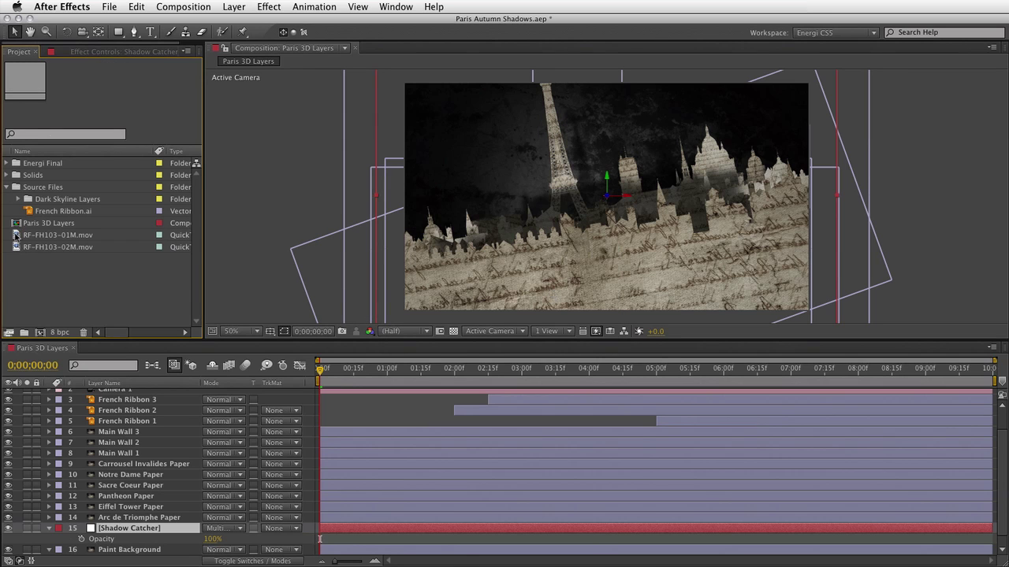
# - Open RF-FH103-01M.mov in the footage viewer, show the transparency grid and scrub through the walking figures
pyautogui.doubleClick(16, 236)
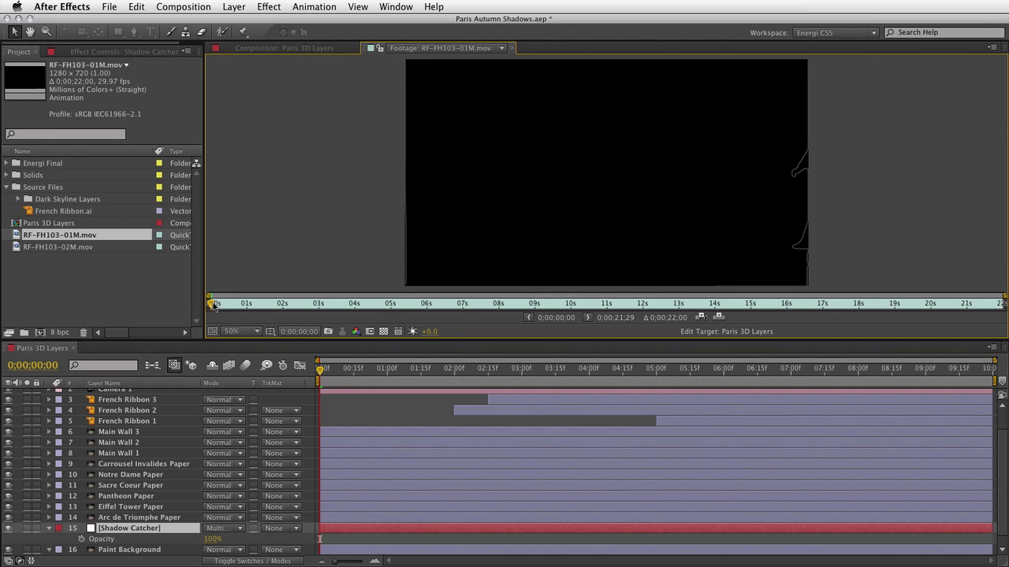
pyautogui.moveTo(213, 306); pyautogui.dragTo(318, 314)
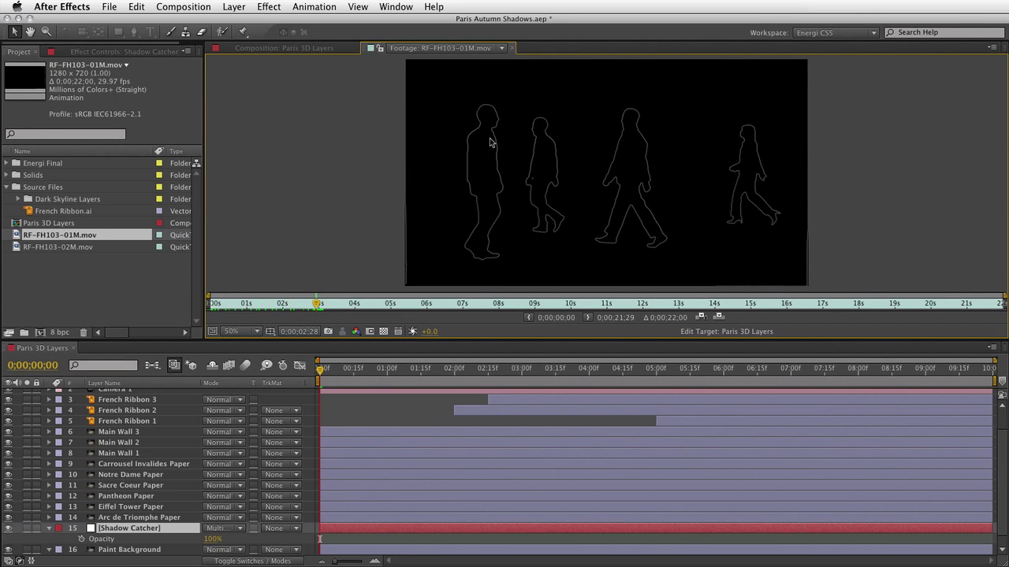
pyautogui.click(394, 333)
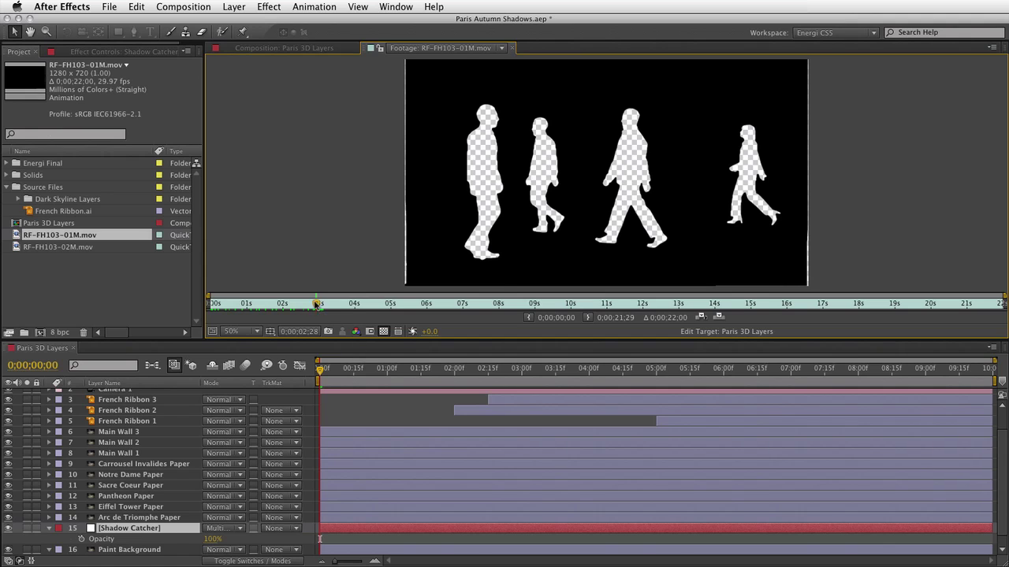
pyautogui.moveTo(315, 305); pyautogui.dragTo(341, 305)
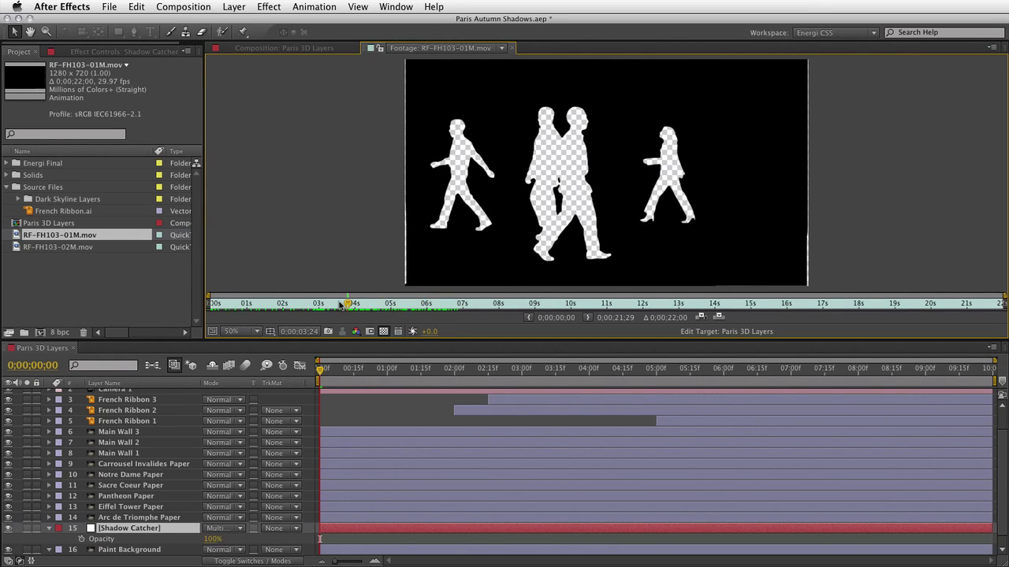
# - Turn on Invert Alpha in RF-FH103-01M.mov's footage interpretation and scrub the clip to check the silhouettes
pyautogui.click(16, 237)
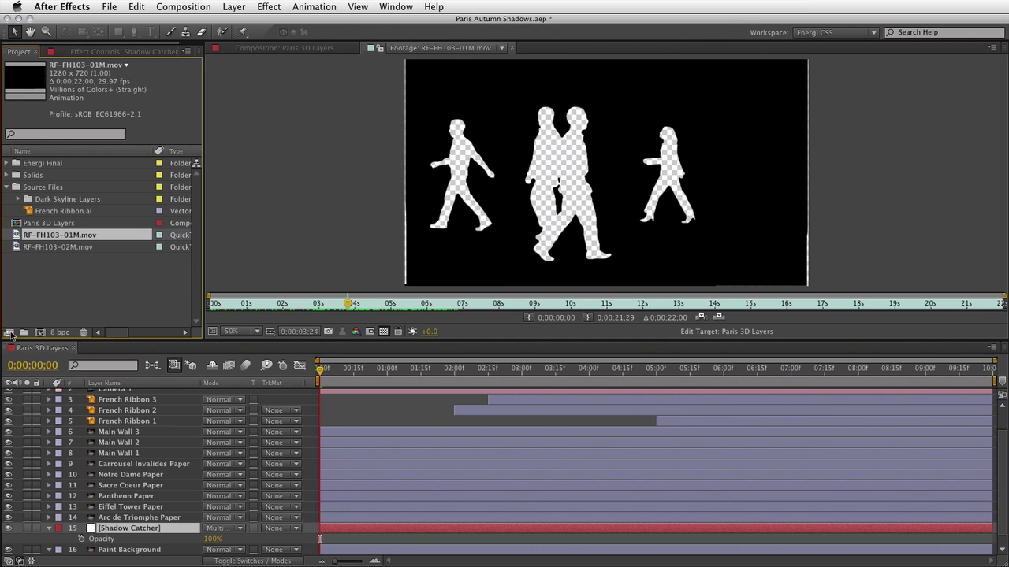
pyautogui.click(10, 333)
pyautogui.moveTo(650, 222); pyautogui.dragTo(321, 102)
pyautogui.click(498, 158)
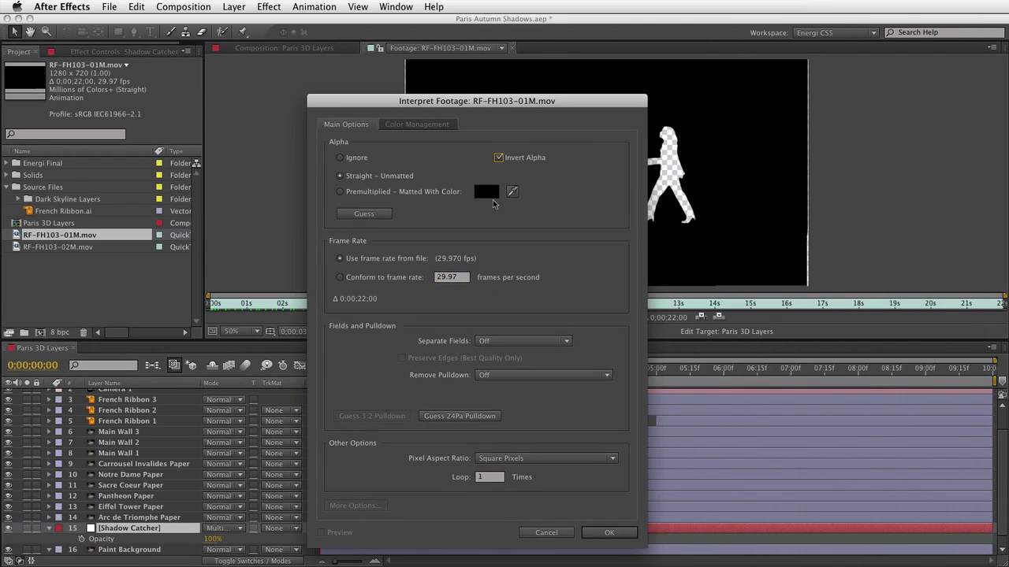
pyautogui.click(609, 532)
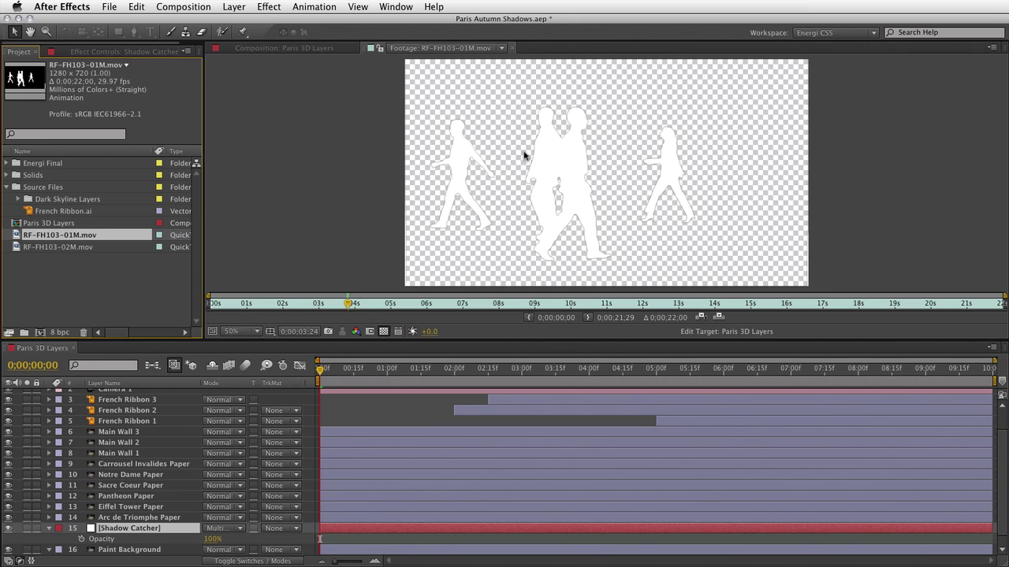
pyautogui.moveTo(348, 304); pyautogui.dragTo(427, 308)
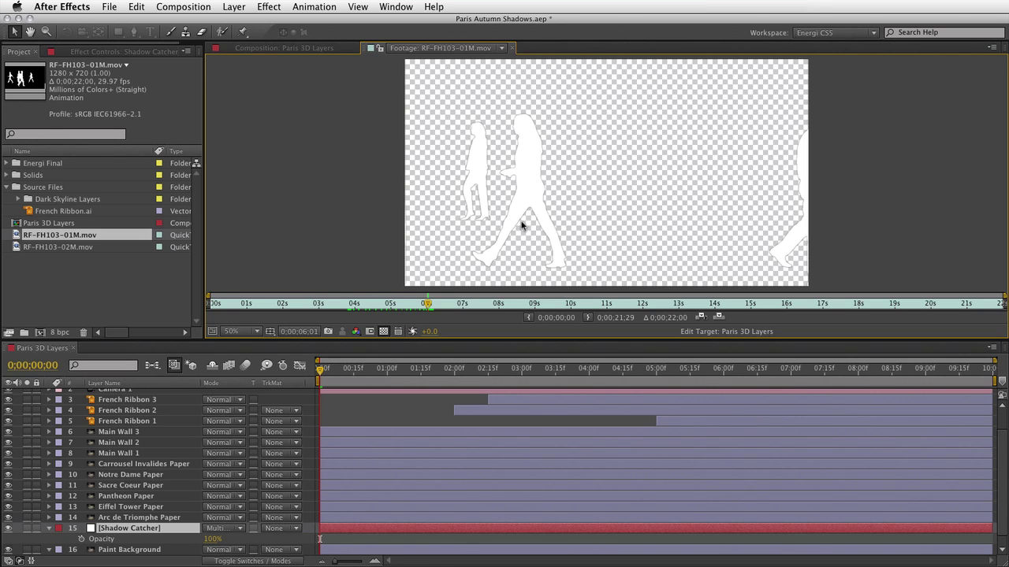
# - Turn on Invert Alpha in RF-FH103-02M.mov's footage interpretation and close the footage viewer
pyautogui.click(24, 249)
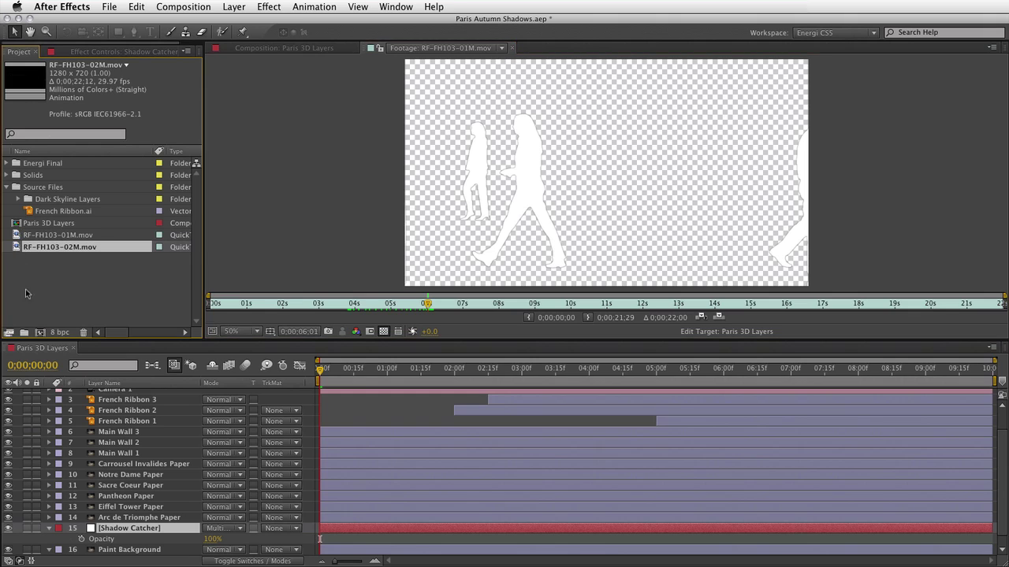
pyautogui.click(9, 334)
pyautogui.click(534, 159)
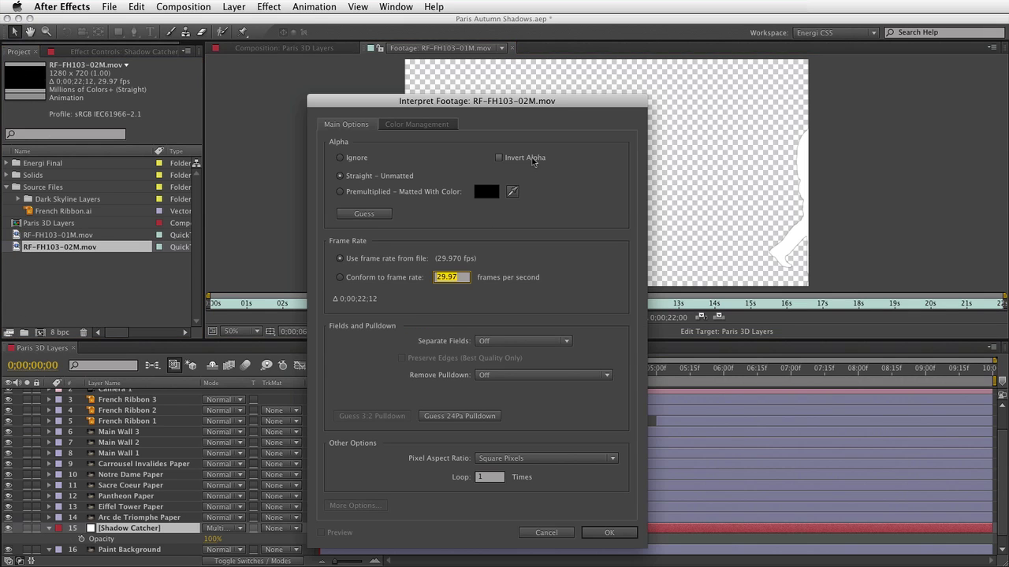
pyautogui.click(609, 533)
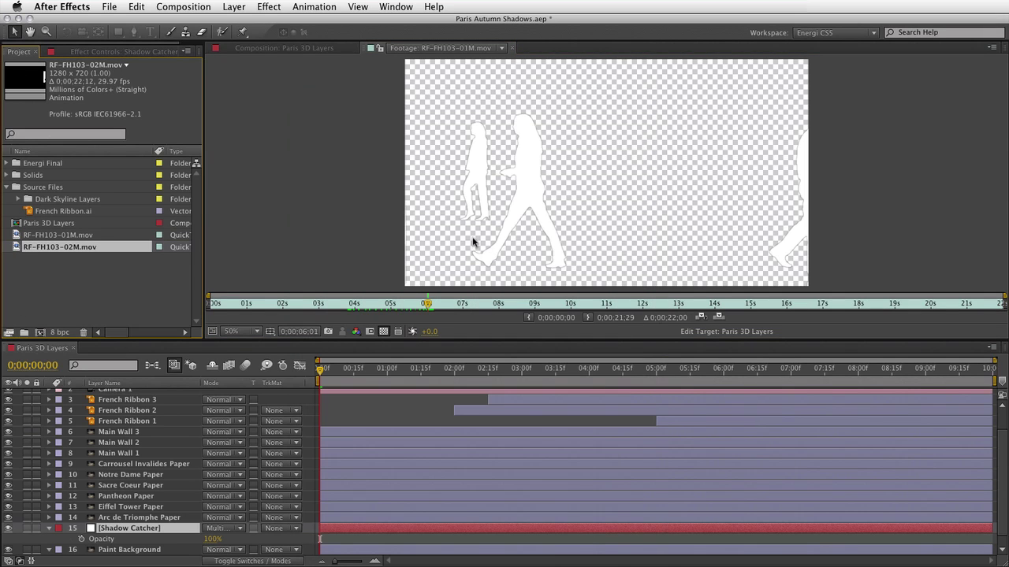
pyautogui.click(512, 49)
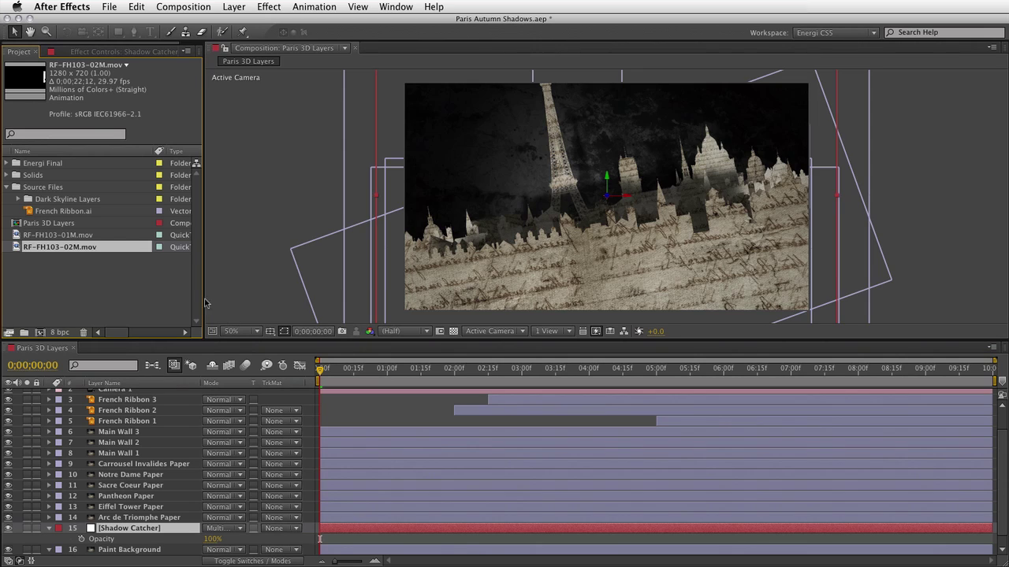
# - Create a new composition from RF-FH103-01M.mov and check the walkers and their transparency at about 3 seconds
pyautogui.click(17, 236)
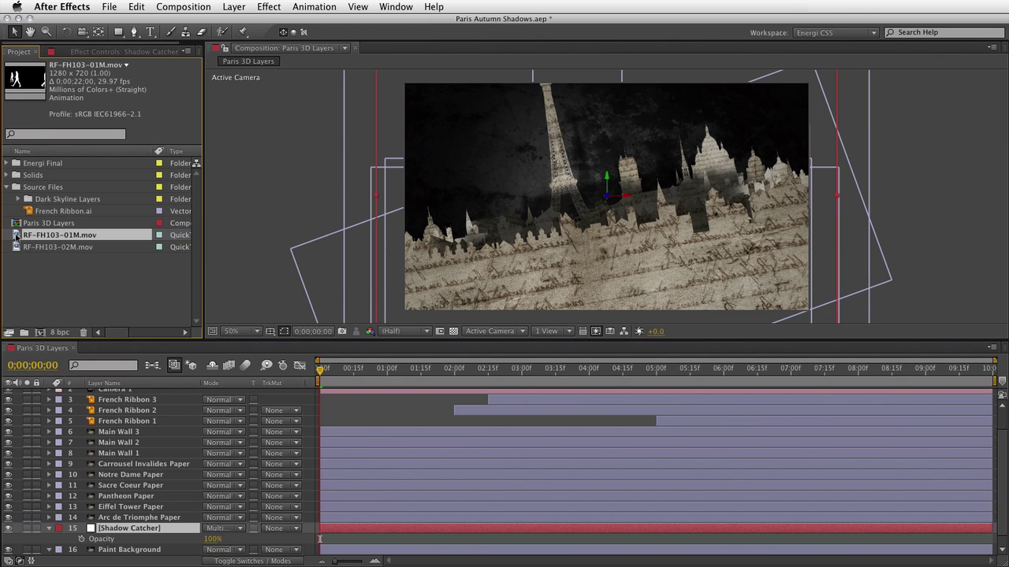
pyautogui.moveTo(17, 238); pyautogui.dragTo(39, 335)
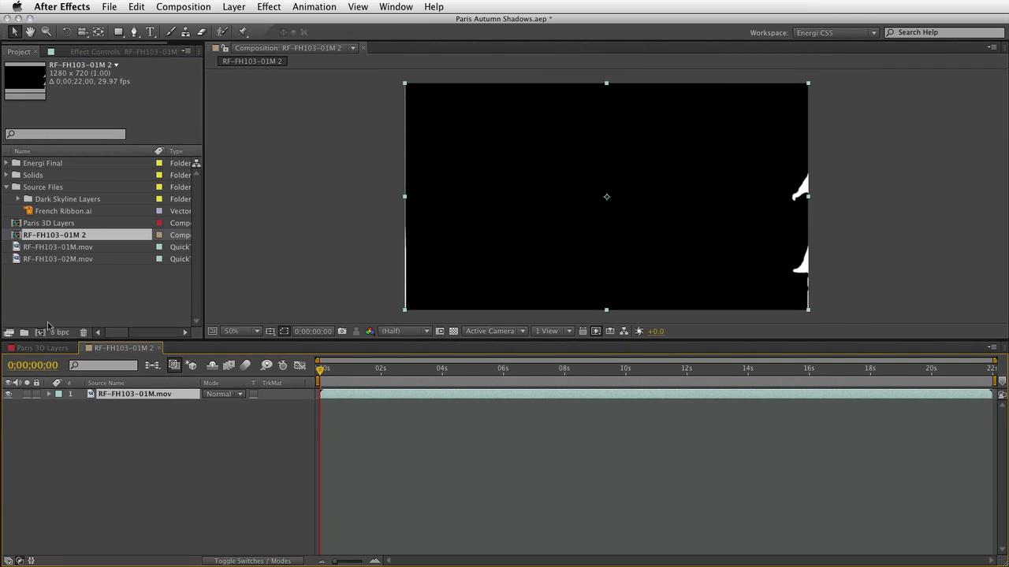
pyautogui.moveTo(320, 369); pyautogui.dragTo(405, 389)
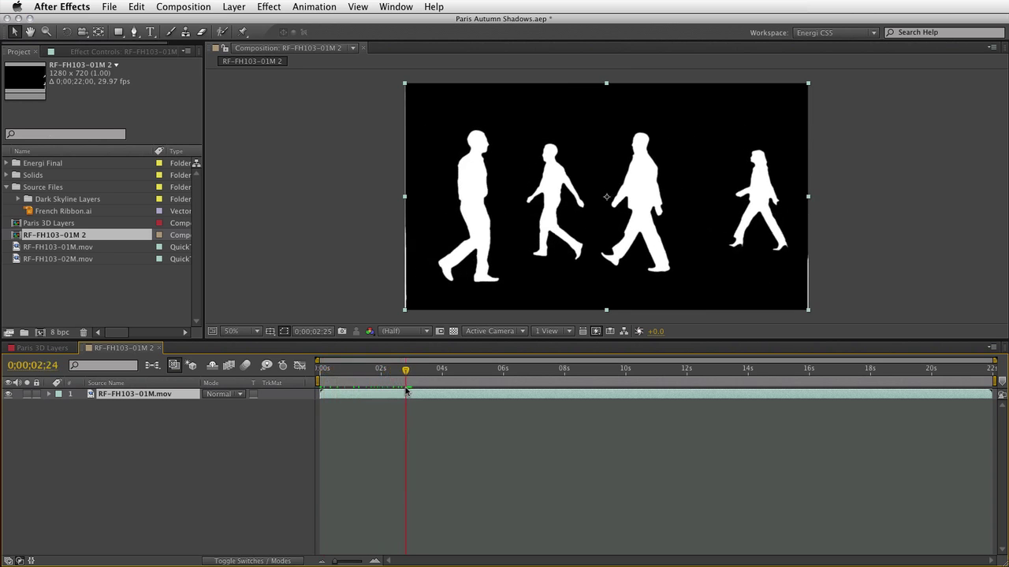
pyautogui.click(453, 331)
pyautogui.click(453, 331)
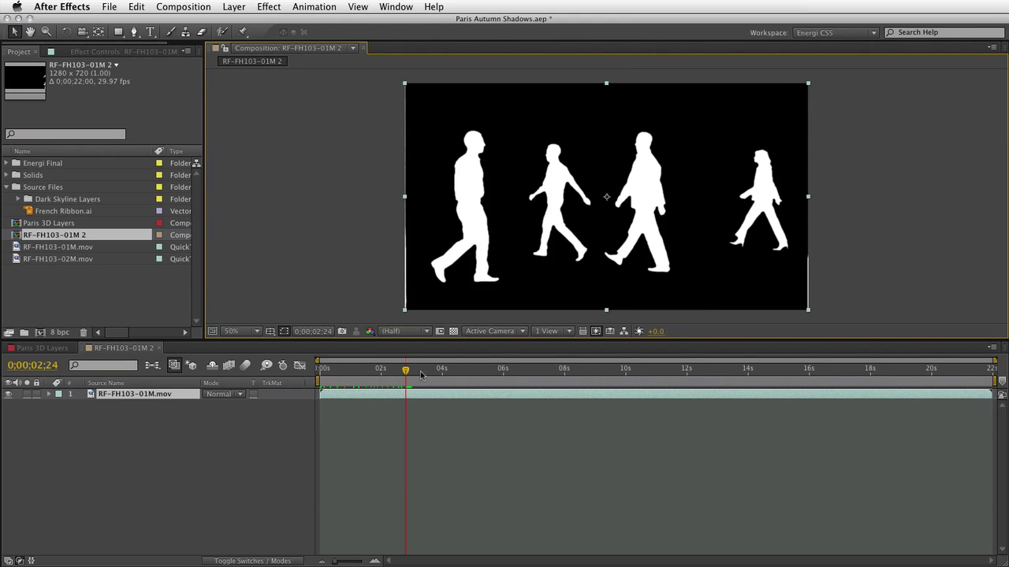
# - Shift the RF-FH103-01M.mov layer about 3 seconds earlier so walkers fill the first frame, and scrub to 0;00;09;29
pyautogui.moveTo(405, 370); pyautogui.dragTo(329, 424)
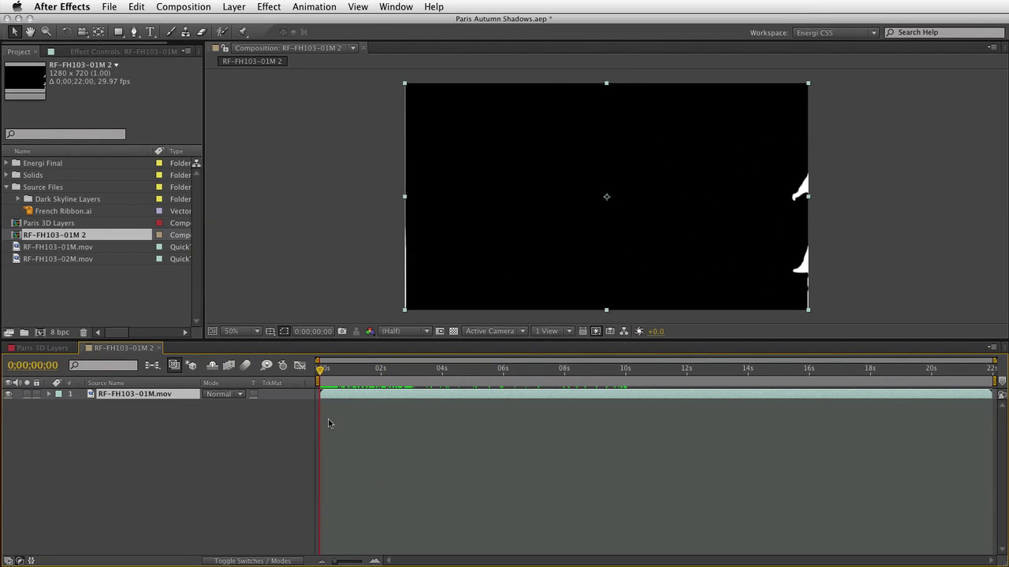
pyautogui.moveTo(504, 396); pyautogui.dragTo(414, 397)
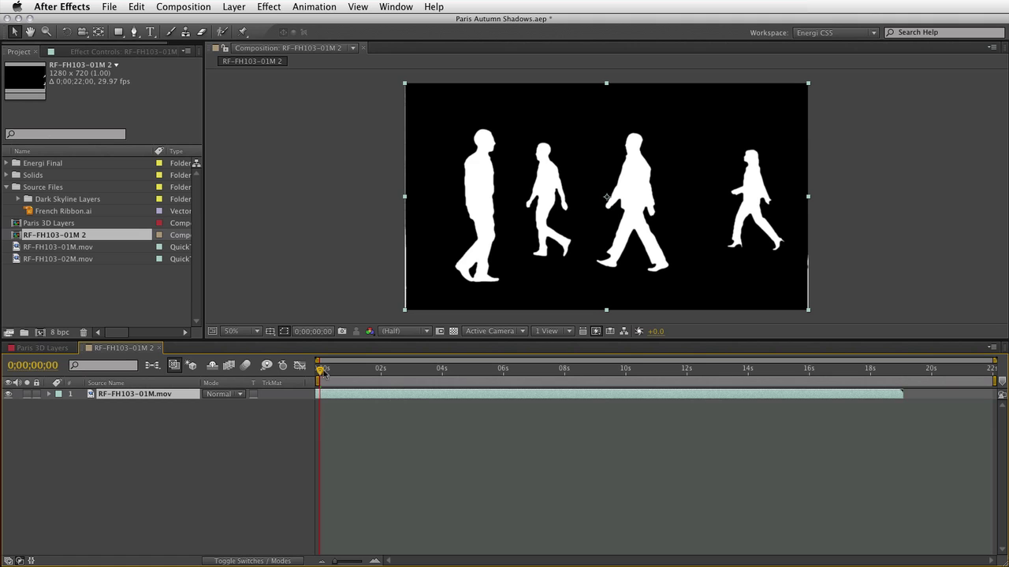
pyautogui.moveTo(320, 370); pyautogui.dragTo(622, 424)
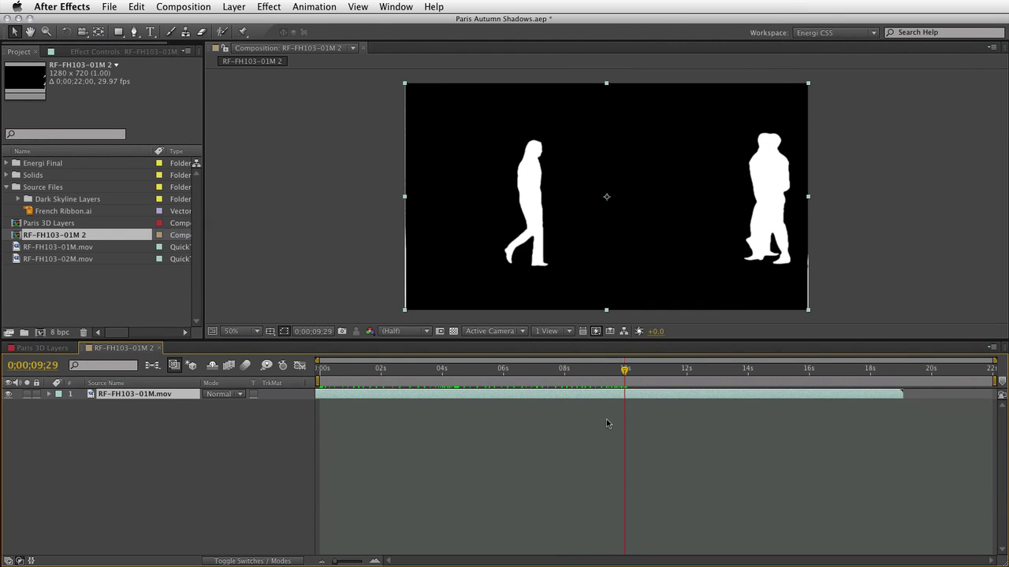
# - End the work area at 0;00;10;00, trim the composition to it and preview the shortened clip
pyautogui.press('pagedown')
pyautogui.press('n')
pyautogui.rightClick(577, 381)
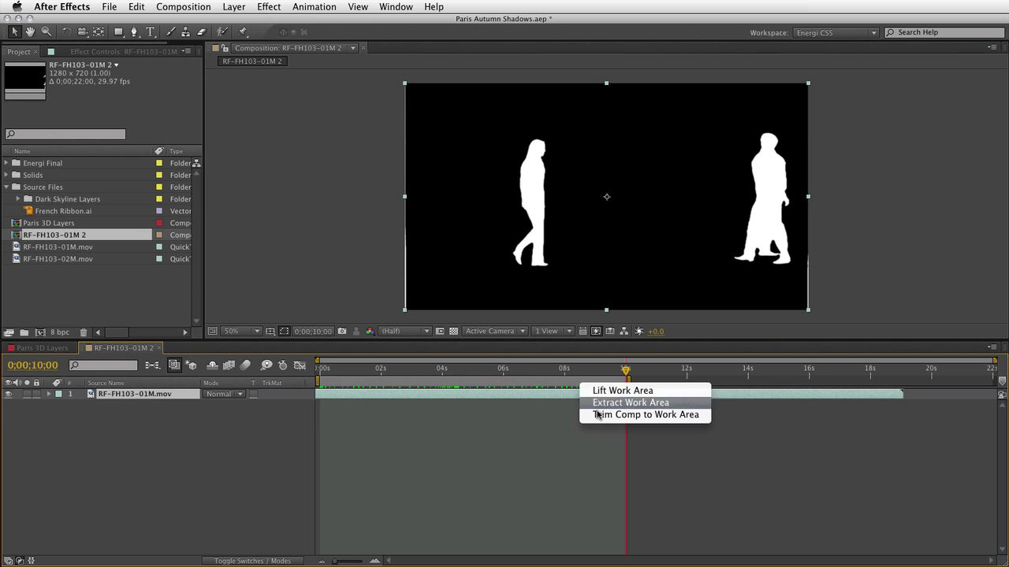
pyautogui.click(601, 416)
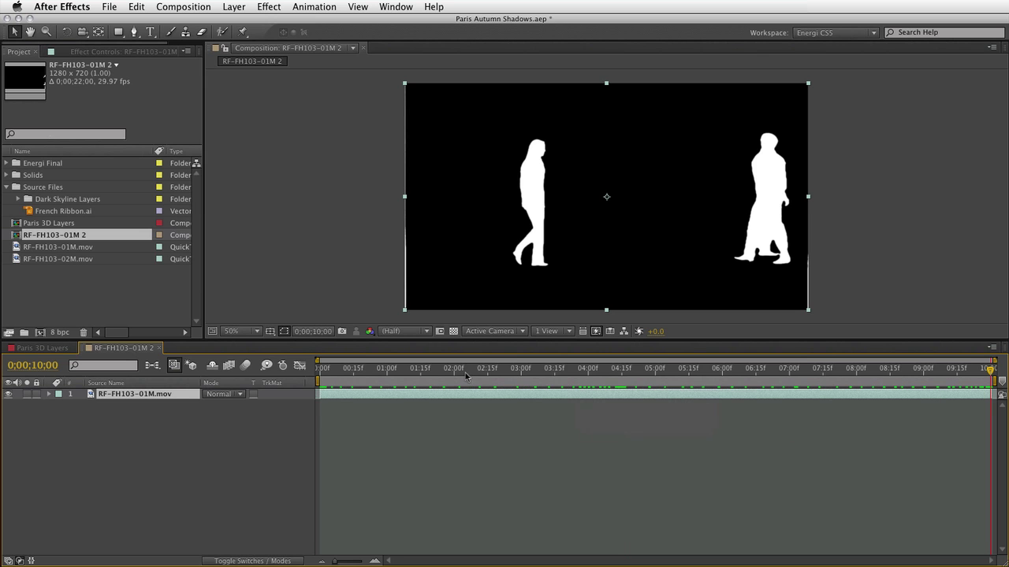
pyautogui.moveTo(485, 373)
pyautogui.mouseDown()
pyautogui.moveTo(383, 373)
pyautogui.moveTo(490, 374)
pyautogui.mouseUp()
pyautogui.press('space')
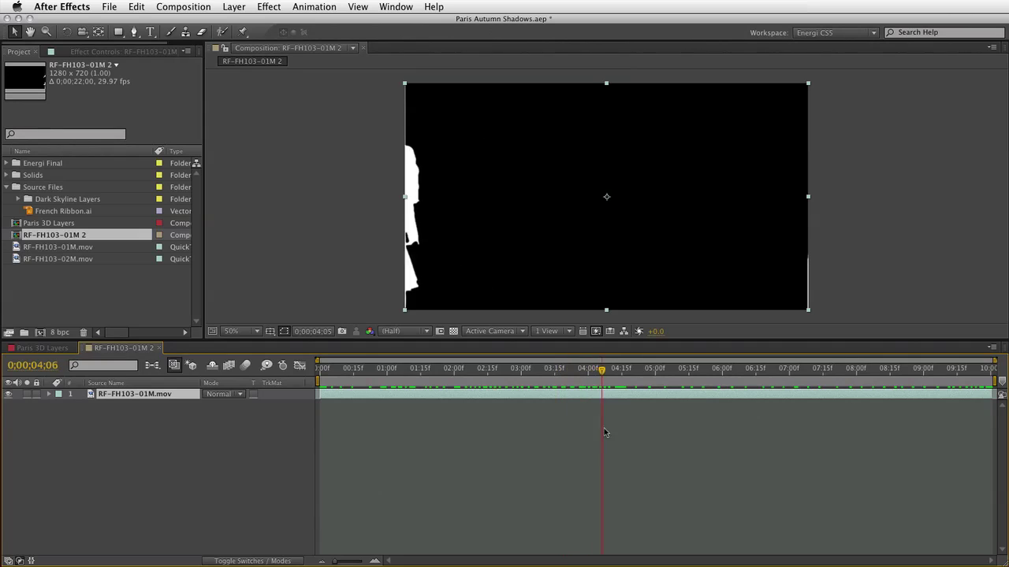
# - Add RF-FH103-02M.mov above the first clip, starting at 0;00;02;00, and scrub through the combined walkers
pyautogui.moveTo(617, 433); pyautogui.dragTo(450, 432)
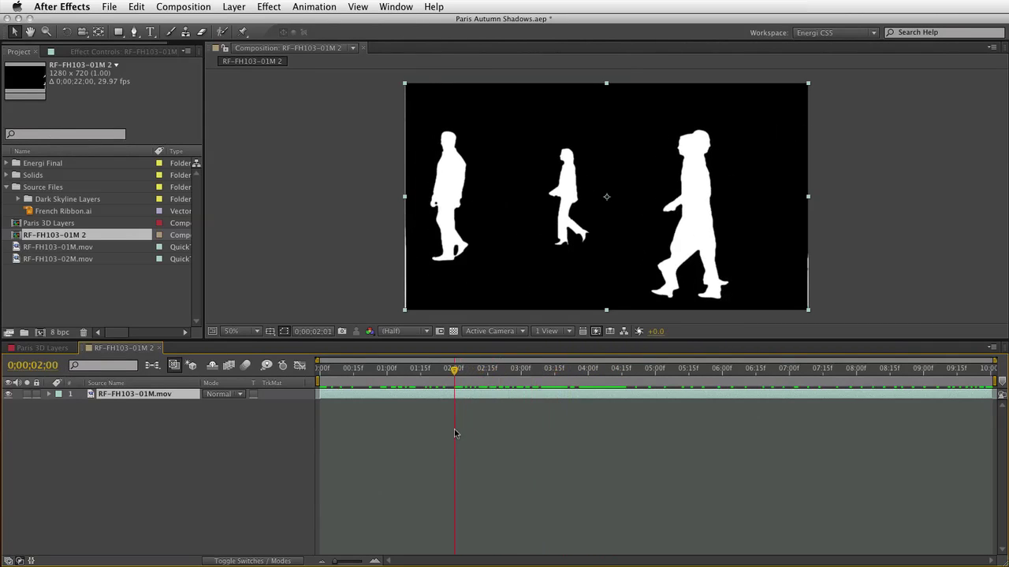
pyautogui.click(71, 265)
pyautogui.moveTo(71, 265); pyautogui.dragTo(132, 396)
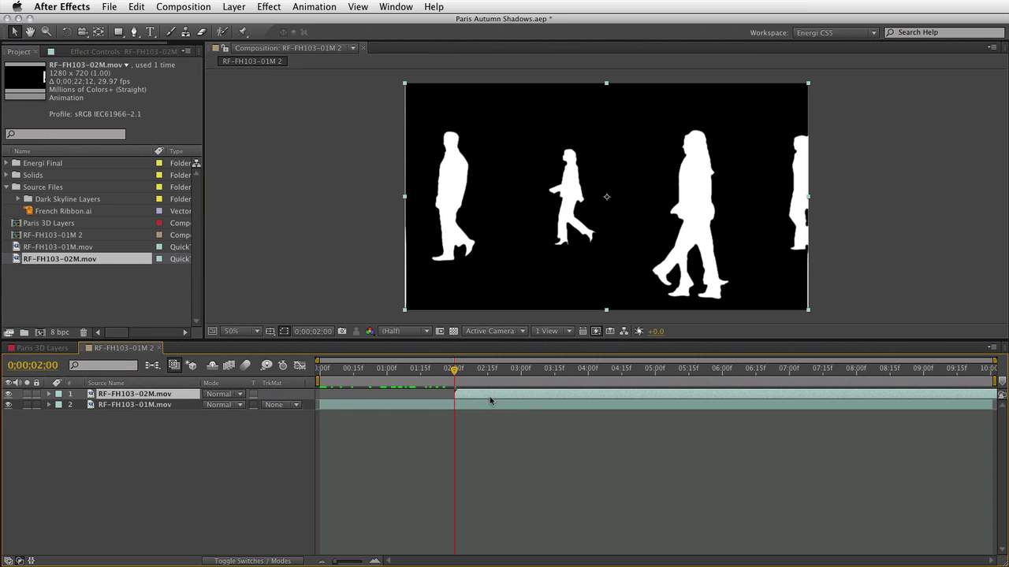
pyautogui.moveTo(455, 370); pyautogui.dragTo(863, 435)
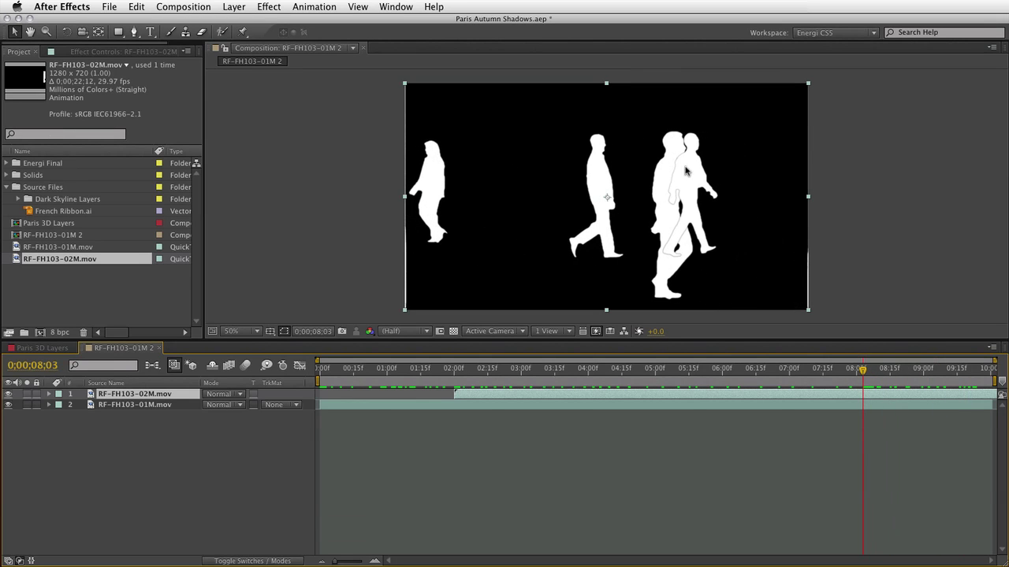
pyautogui.click(583, 331)
# - Add the RF-FH103-01M 2 composition as a 3D layer below Light 1 in Paris 3D Layers, and save the project
pyautogui.click(48, 348)
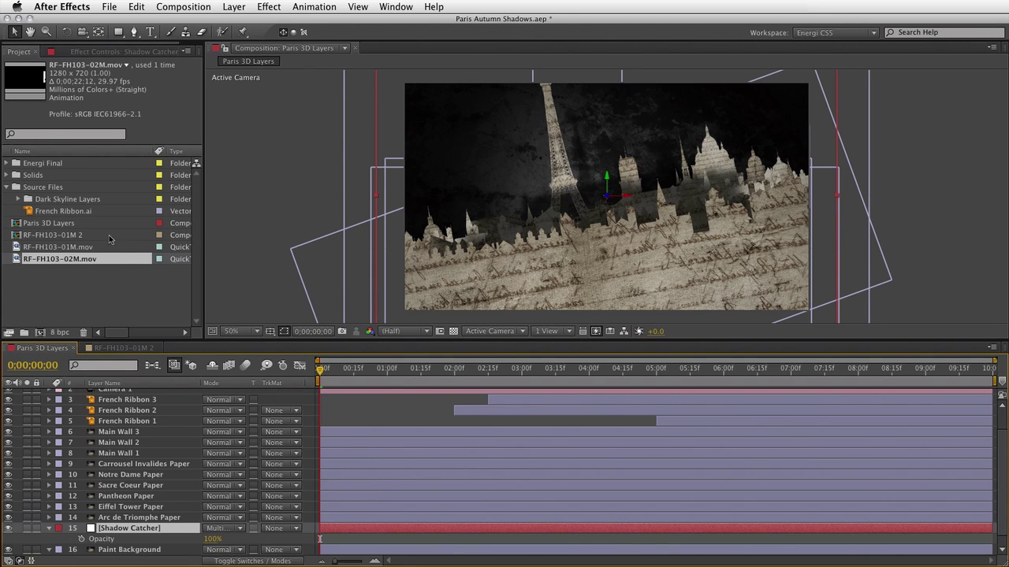
pyautogui.click(27, 236)
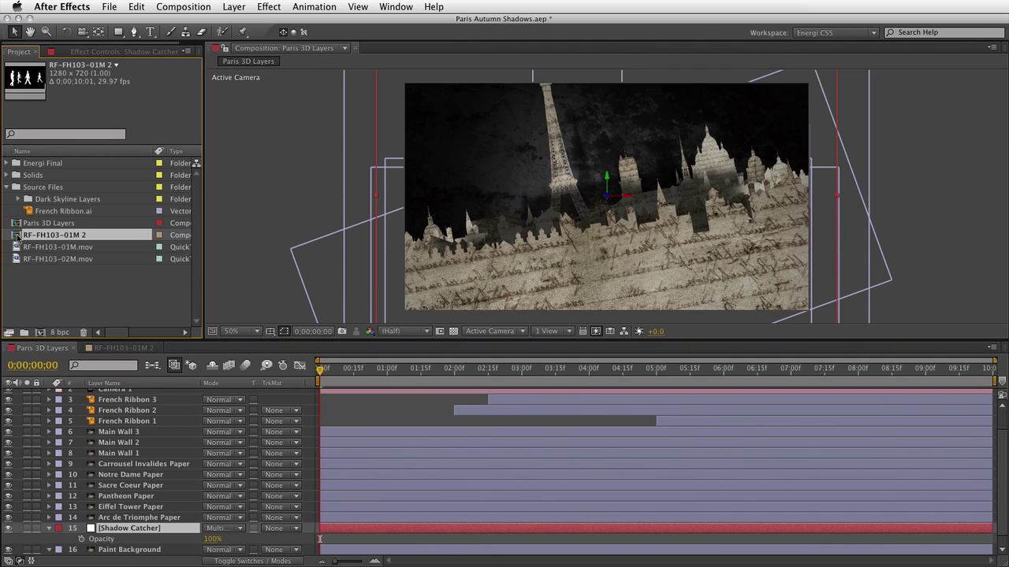
pyautogui.moveTo(17, 236)
pyautogui.mouseDown()
pyautogui.moveTo(87, 291)
pyautogui.moveTo(118, 398)
pyautogui.moveTo(122, 463)
pyautogui.moveTo(131, 400)
pyautogui.moveTo(133, 412)
pyautogui.mouseUp()
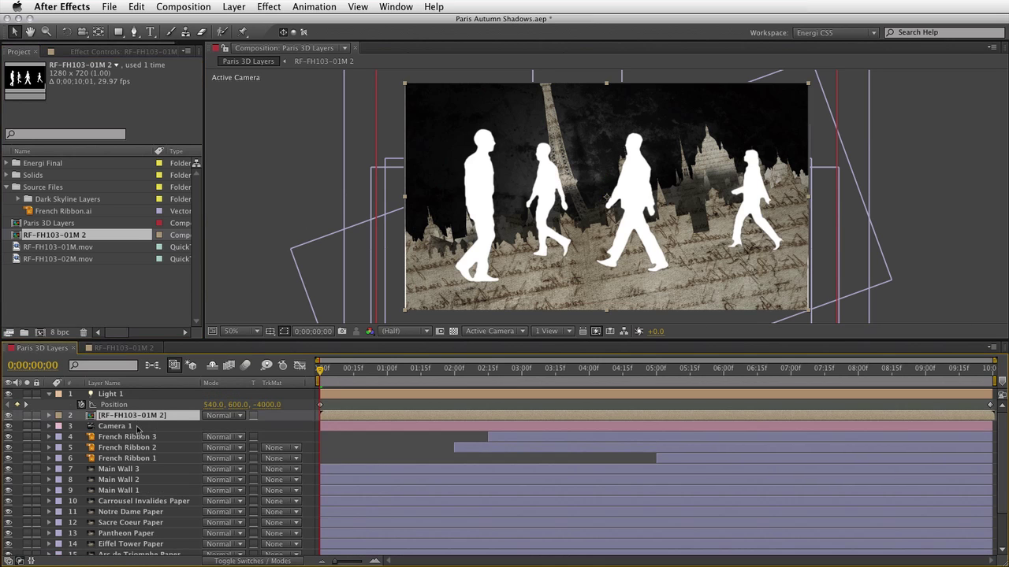
pyautogui.click(249, 562)
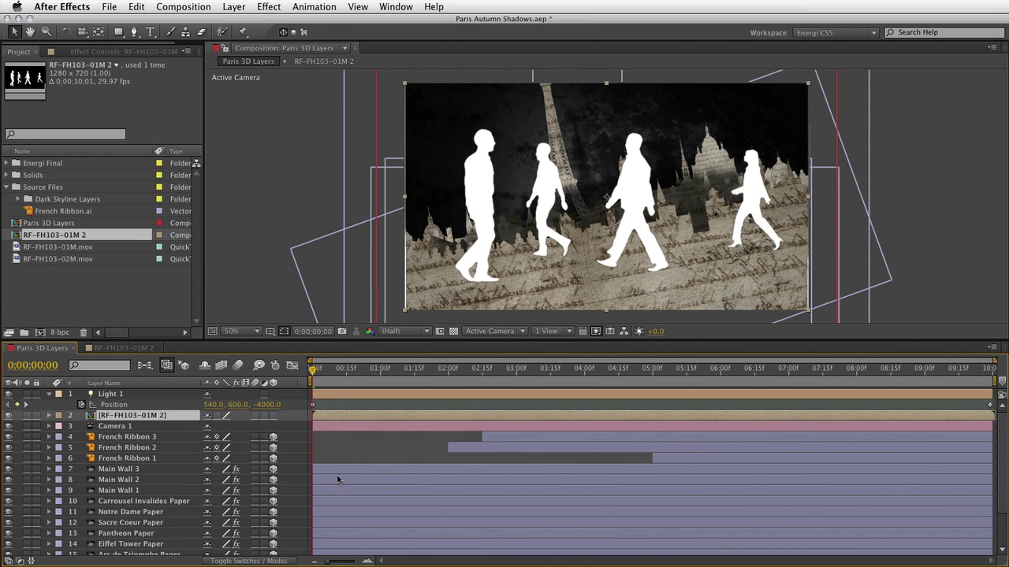
pyautogui.click(274, 417)
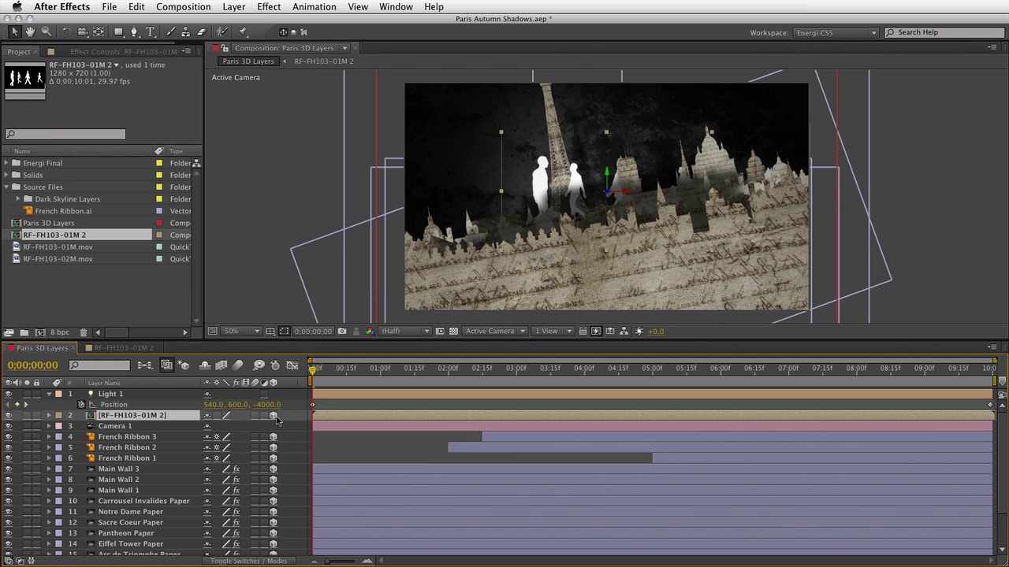
pyautogui.press('super+s')
# - Show the RF-FH103-01M 2 layer's position, preview the walkers in the scene, and return to the first frame
pyautogui.press('s')
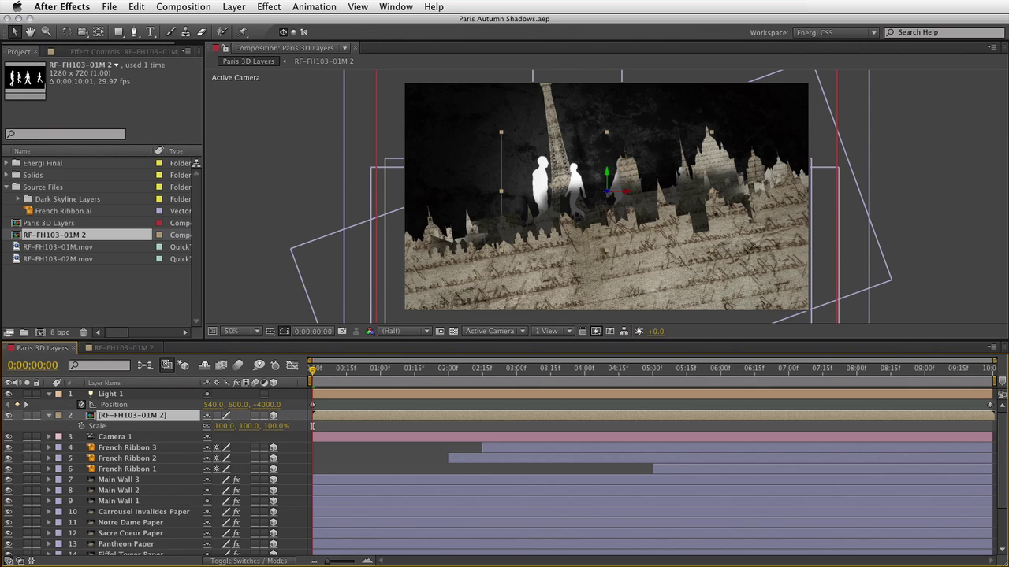
pyautogui.press('p')
pyautogui.press('KP_0')
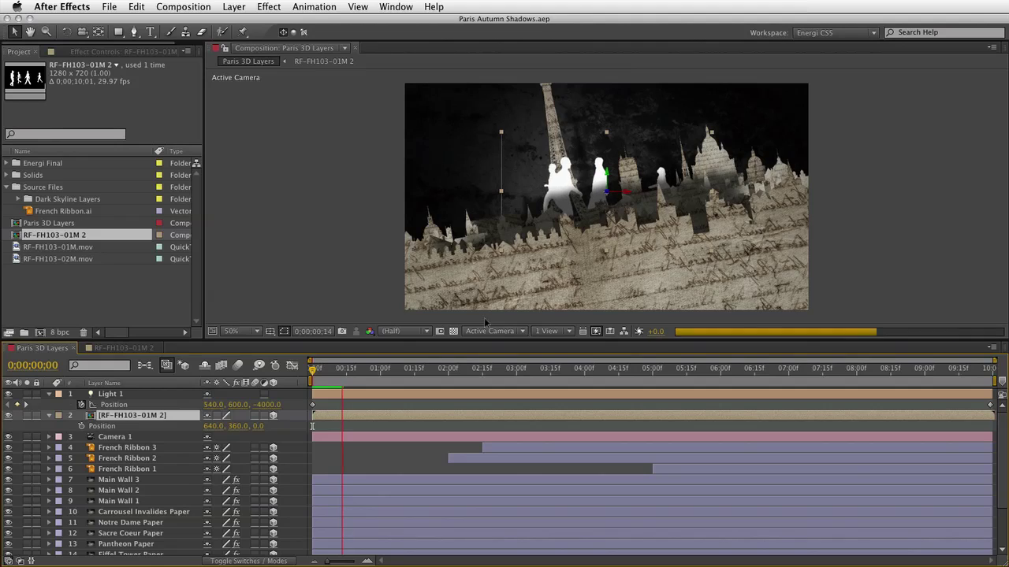
pyautogui.click(454, 332)
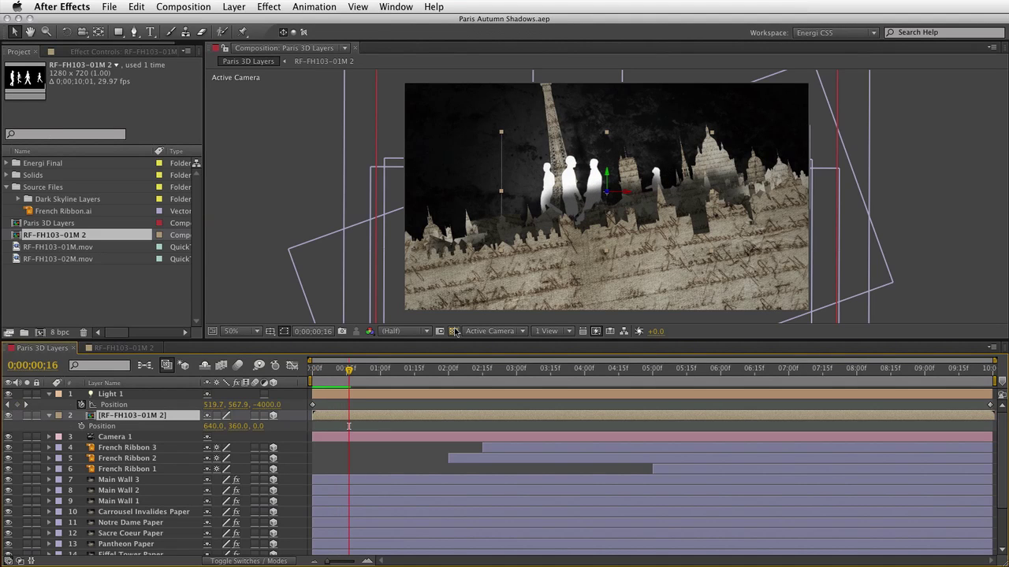
pyautogui.moveTo(350, 370); pyautogui.dragTo(313, 371)
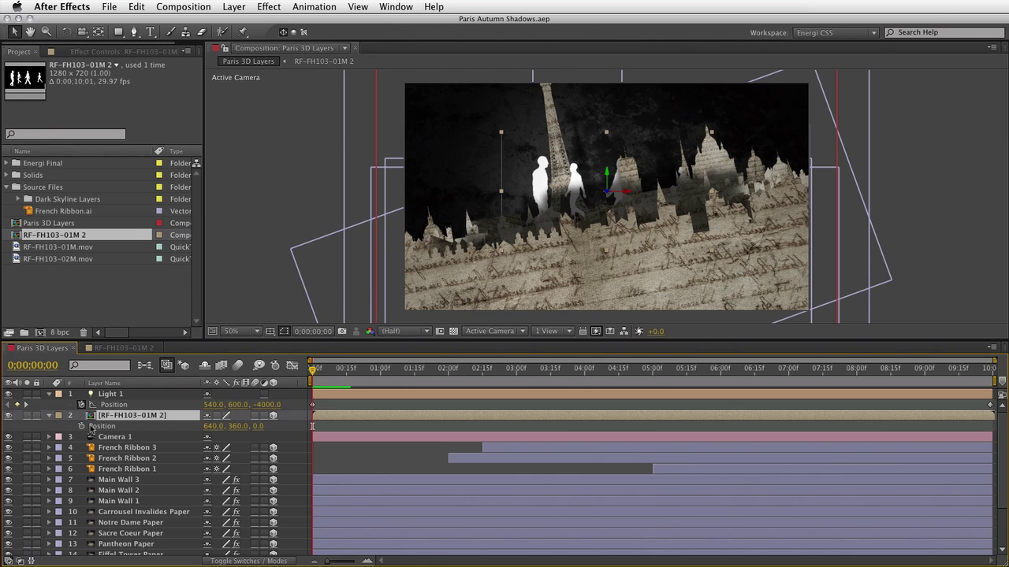
# - Set the RF-FH103-01M 2 layer's X position to 540 and Z to -958, using Camera 1's displayed position as reference
pyautogui.click(213, 428)
pyautogui.write('540')
pyautogui.press('Tab')
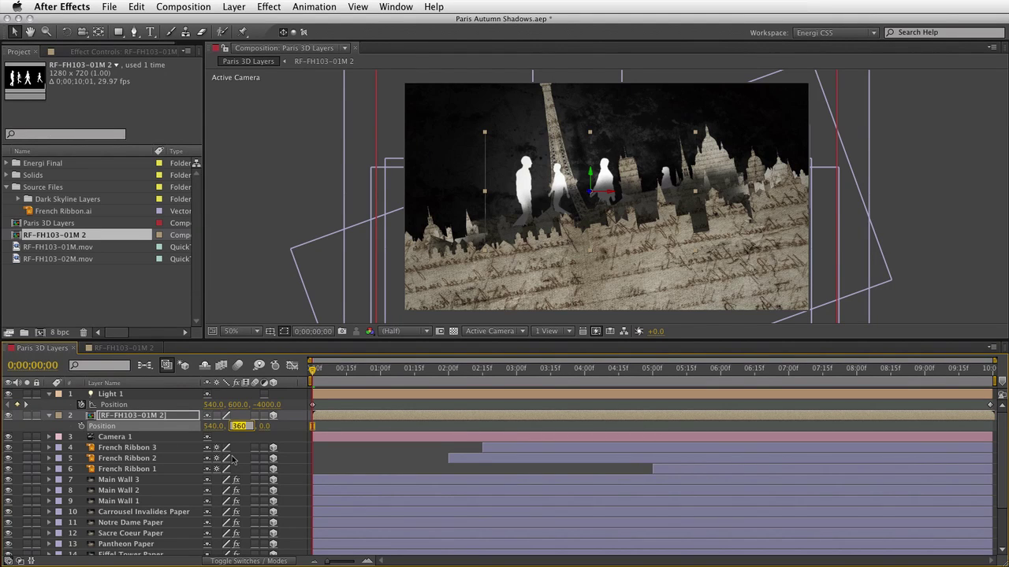
pyautogui.press('Return')
pyautogui.click(142, 439)
pyautogui.press('p')
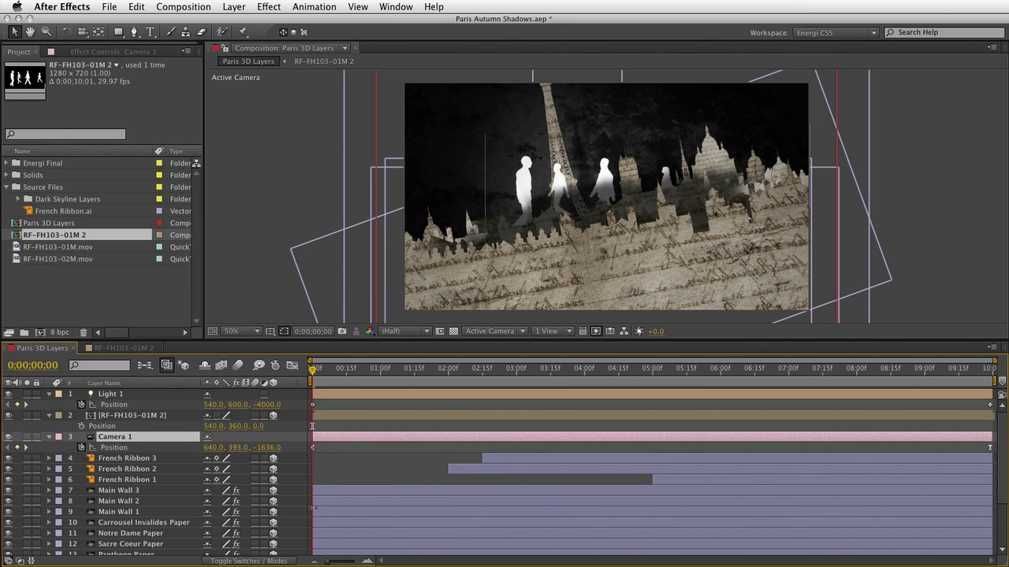
pyautogui.click(259, 426)
pyautogui.write('-278')
pyautogui.press('Return')
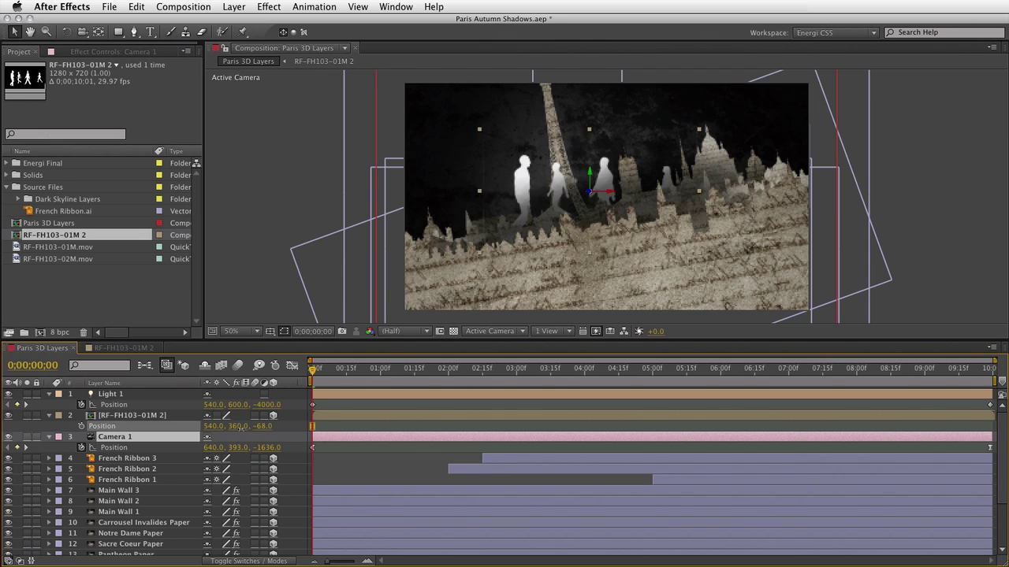
pyautogui.moveTo(228, 427); pyautogui.dragTo(200, 447)
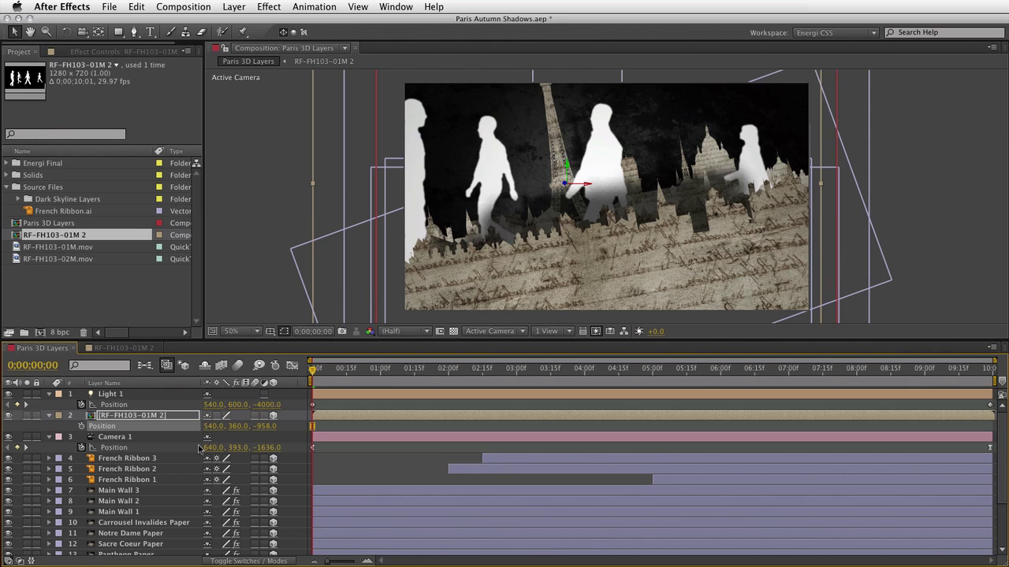
# - Solo the RF-FH103-01M 2 and Shadow Catcher layers along with Light 1 to isolate the walkers' shadows
pyautogui.click(27, 416)
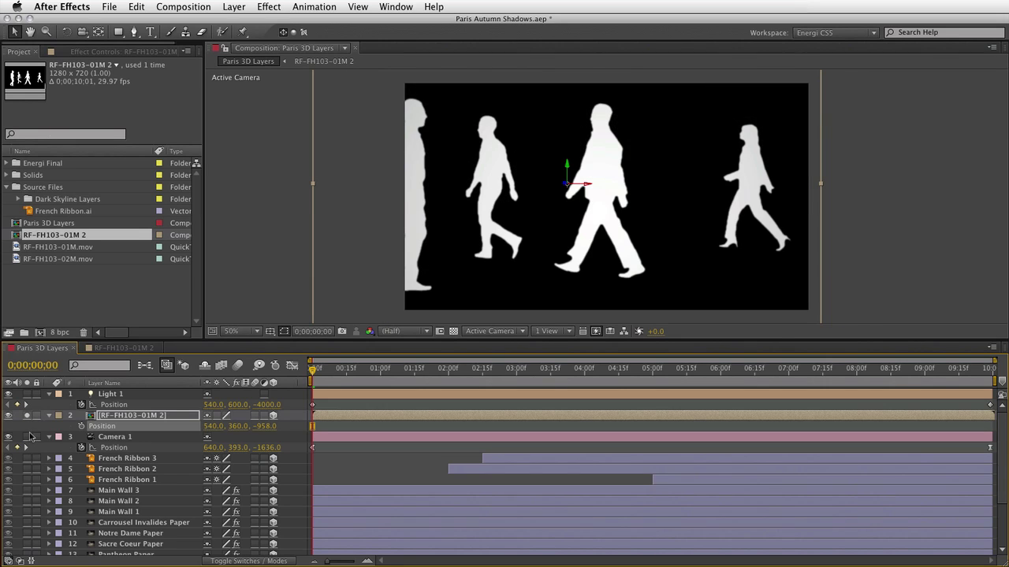
pyautogui.press('h')
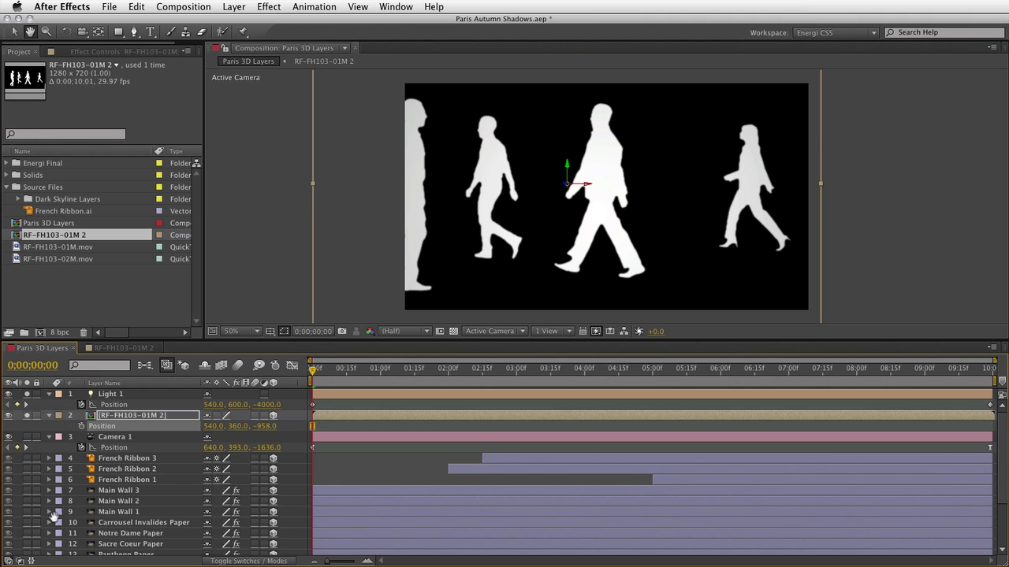
pyautogui.scroll(-3, 61, 442)
pyautogui.press('v')
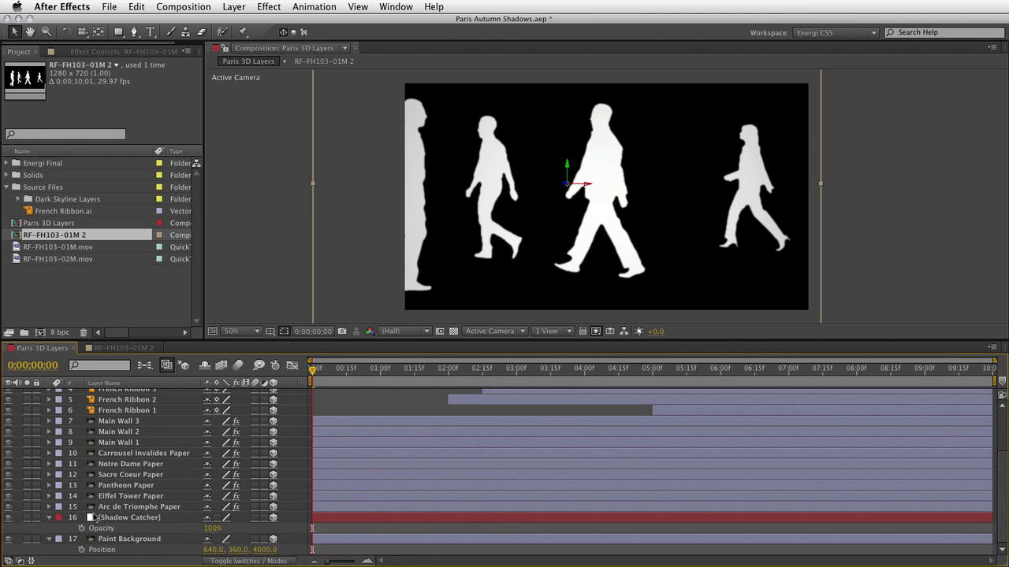
pyautogui.click(26, 518)
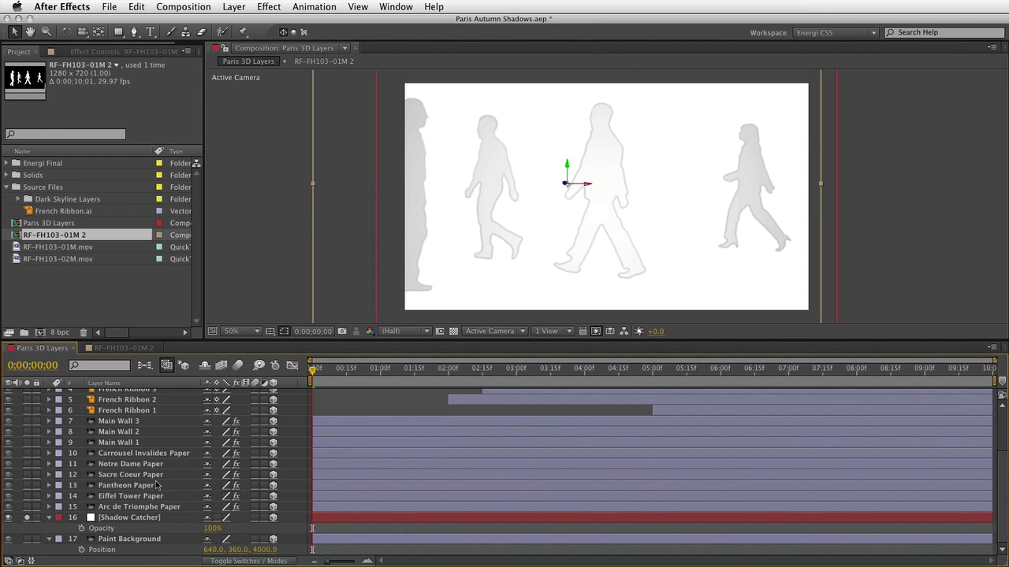
# - In the RF-FH103-01M 2 layer's Material Options, turn Casts Shadows on and Accepts Lights off
pyautogui.scroll(3, 156, 485)
pyautogui.click(116, 419)
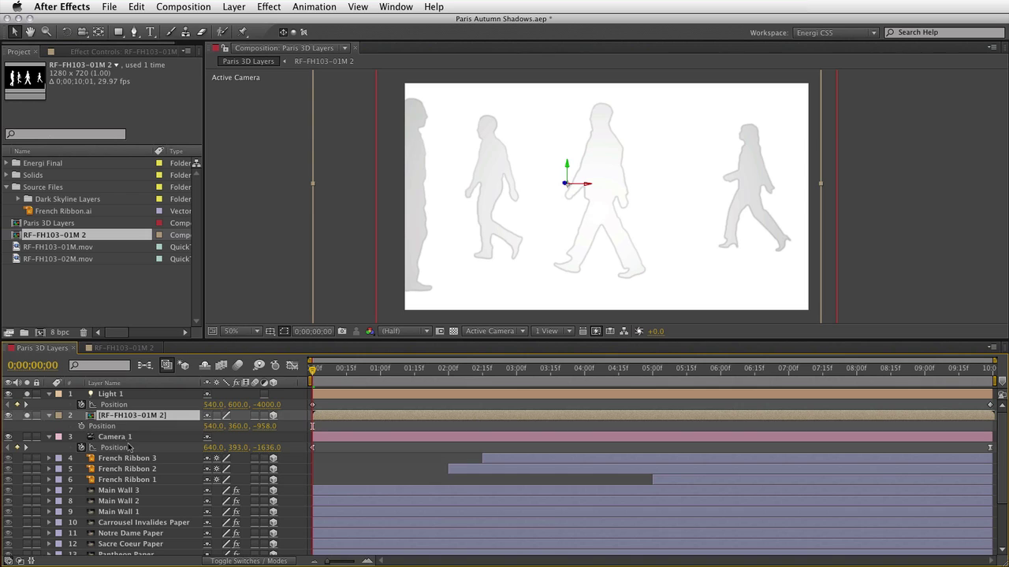
pyautogui.press('a')
pyautogui.press('a')
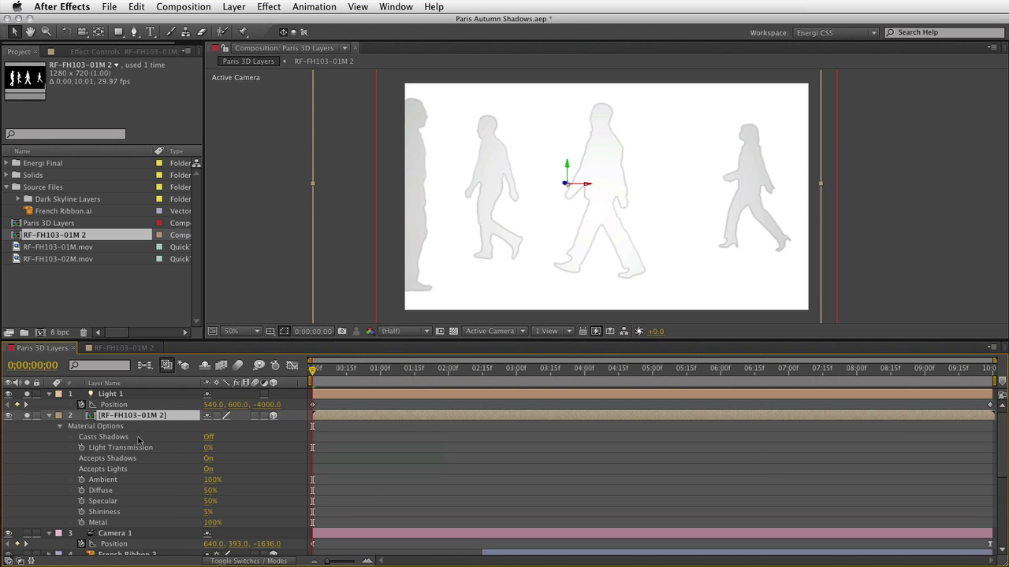
pyautogui.click(207, 438)
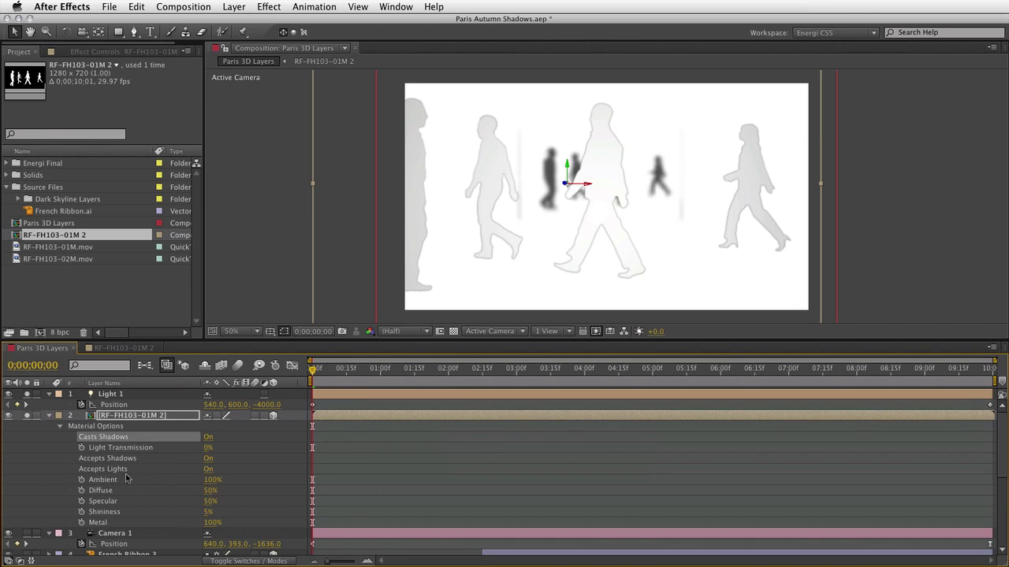
pyautogui.click(208, 469)
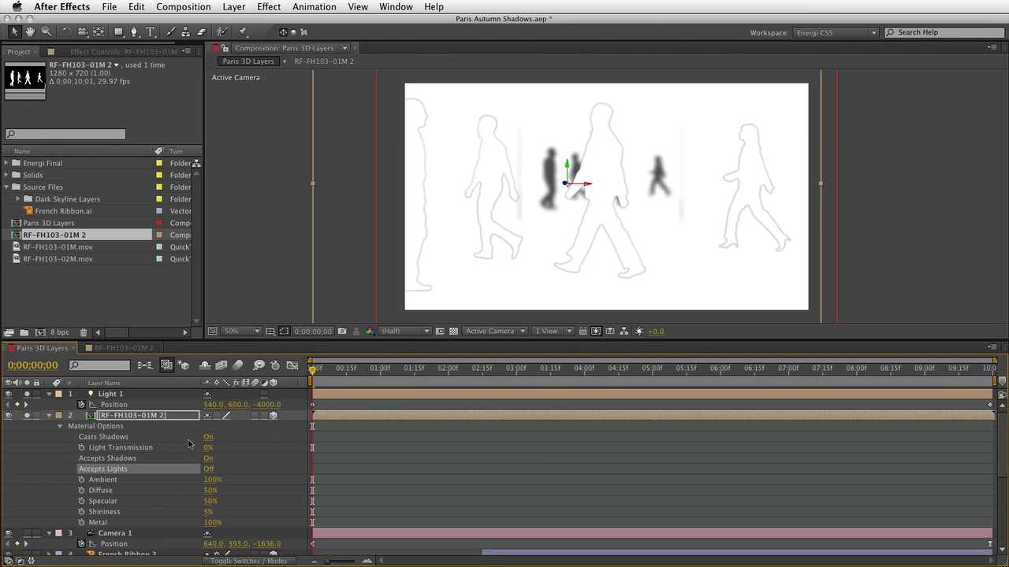
# - Show the walkers layer's position and scrub the isolated shadows to 0;00;09;29 and back to the first frame
pyautogui.press('p')
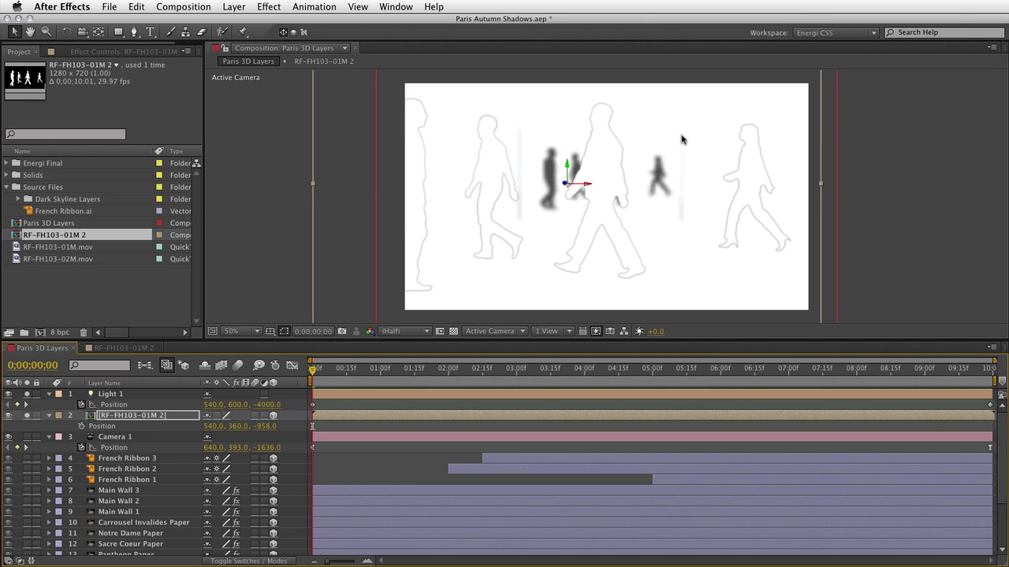
pyautogui.moveTo(313, 370); pyautogui.dragTo(995, 418)
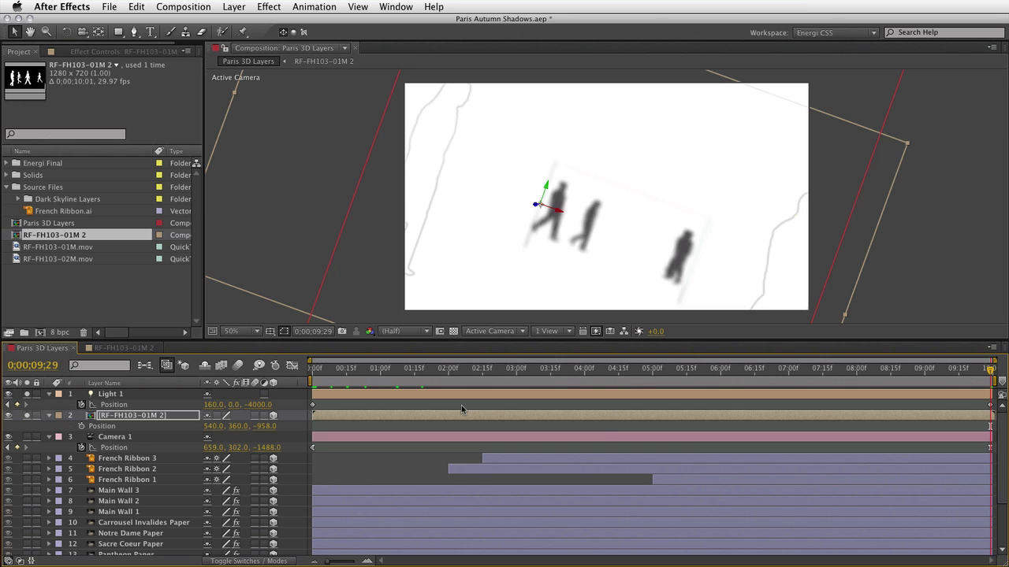
pyautogui.moveTo(421, 373); pyautogui.dragTo(314, 374)
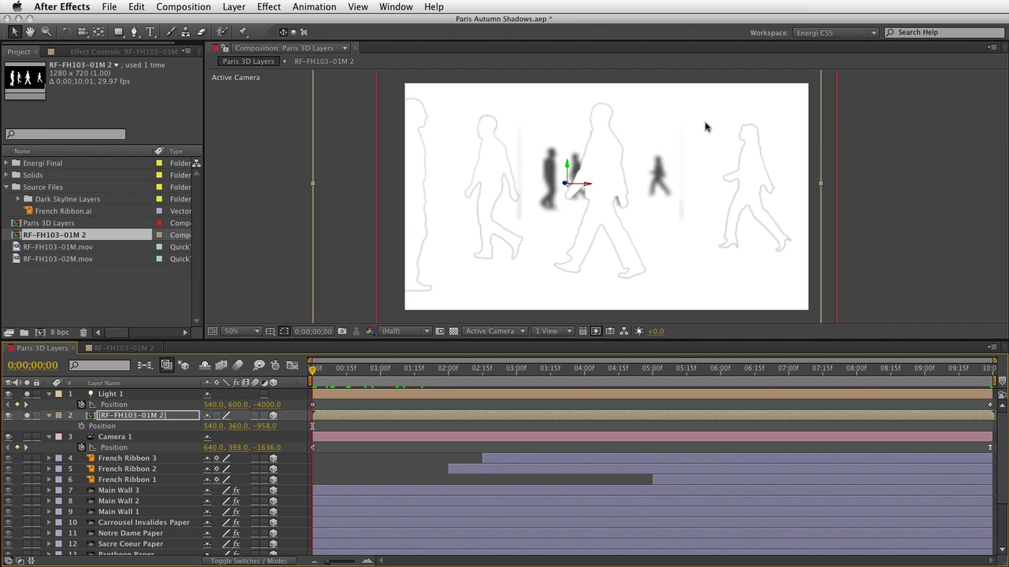
# - Add the Shadow Catcher solid above both walker clips inside the RF-FH103-01M 2 composition
pyautogui.click(117, 350)
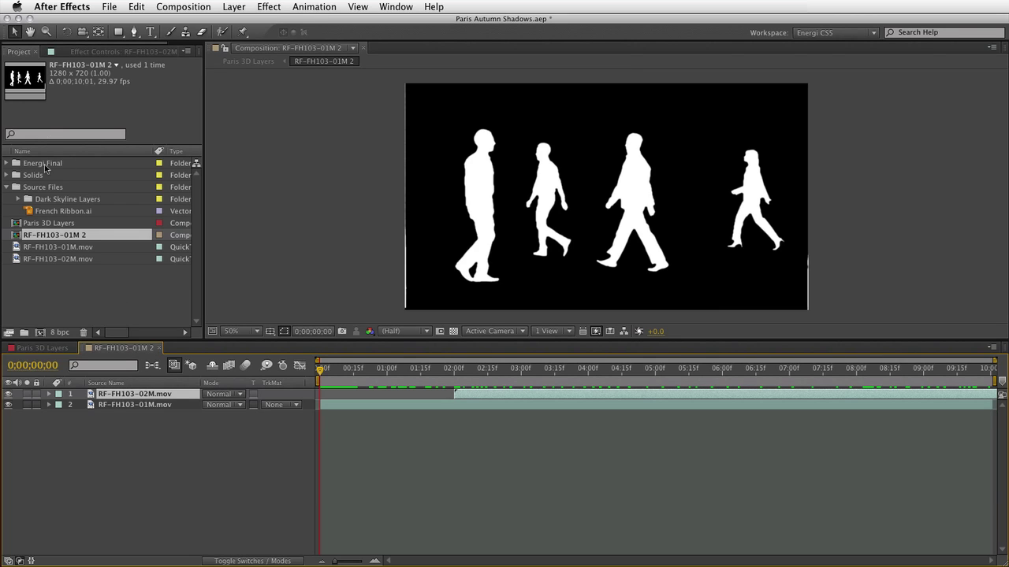
pyautogui.click(7, 176)
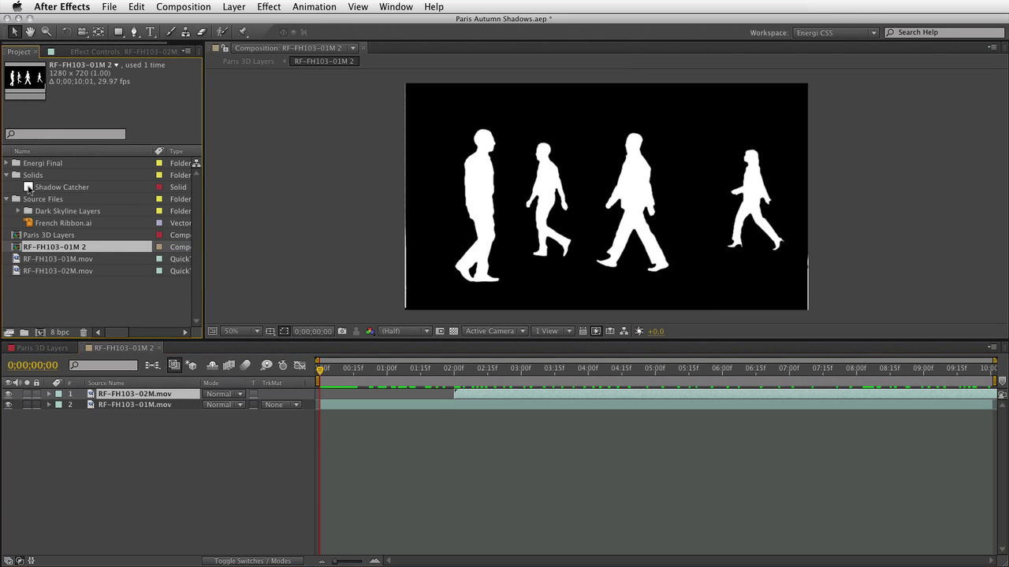
pyautogui.click(28, 188)
pyautogui.moveTo(29, 188); pyautogui.dragTo(103, 400)
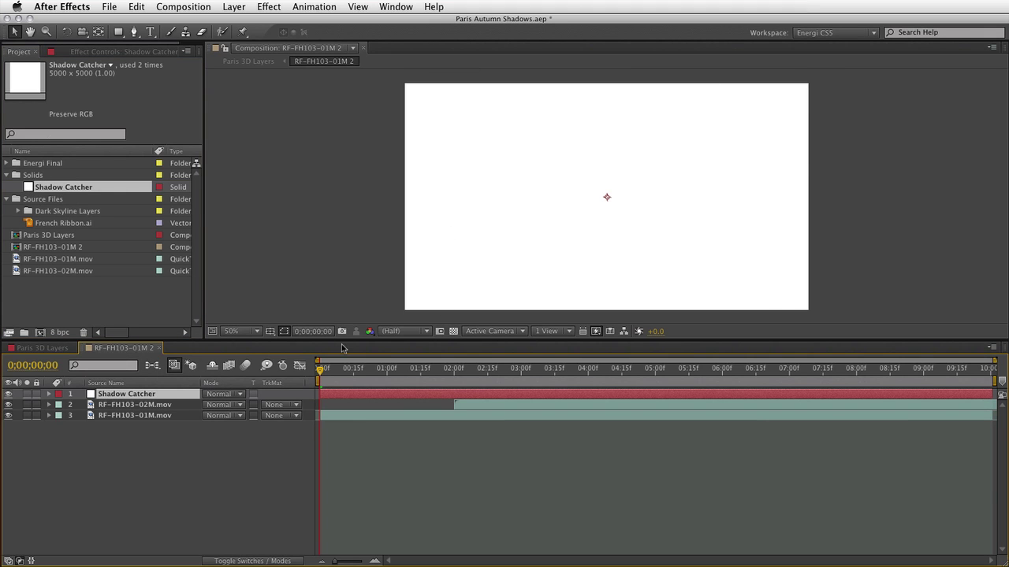
# - In Paris 3D Layers, move the RF-FH103-01M 2 layer behind the camera to Y 555 and Z -2891
pyautogui.click(39, 348)
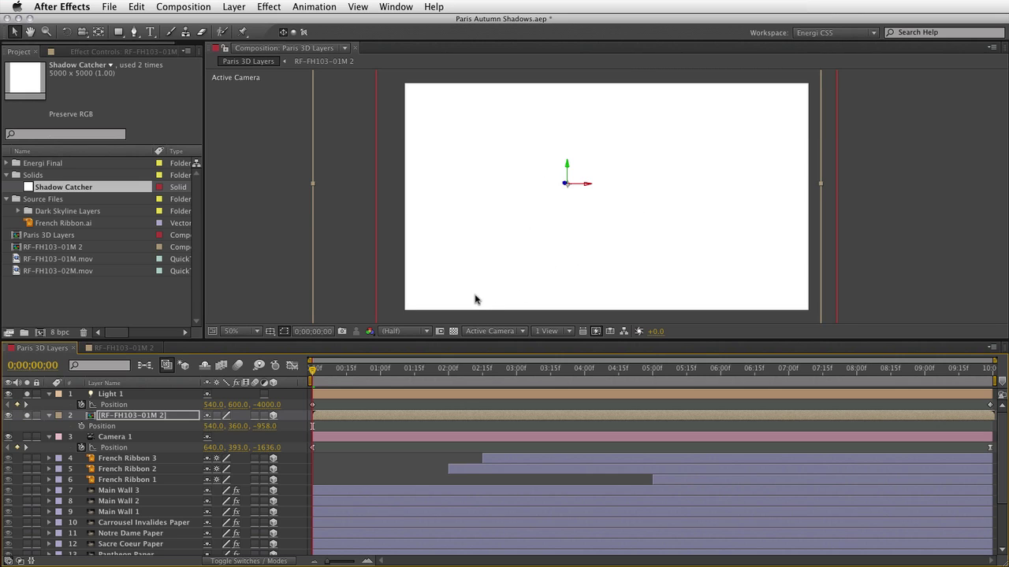
pyautogui.click(267, 426)
pyautogui.write('-2000')
pyautogui.press('Return')
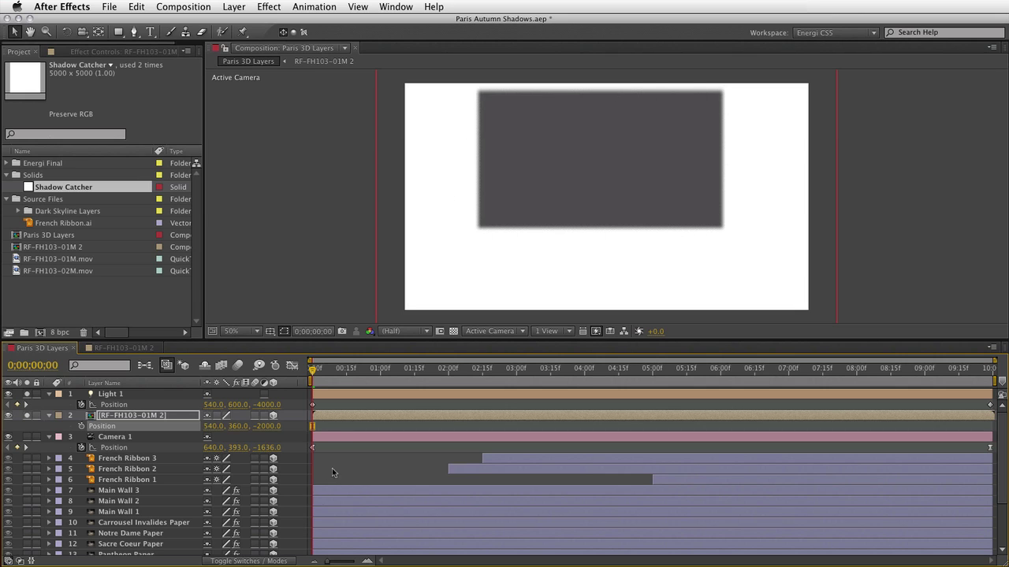
pyautogui.moveTo(272, 430); pyautogui.dragTo(366, 424)
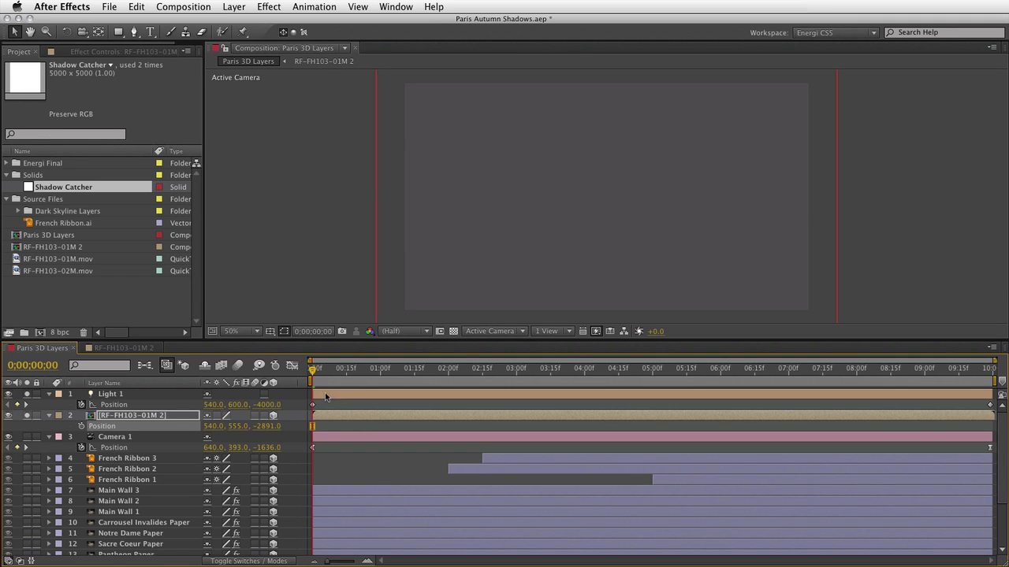
# - Set the RF-FH103-01M 2 layer's Y position to 359 at 0;00;09;29, and scrub back to the start to check shadow coverage
pyautogui.moveTo(316, 372); pyautogui.dragTo(998, 424)
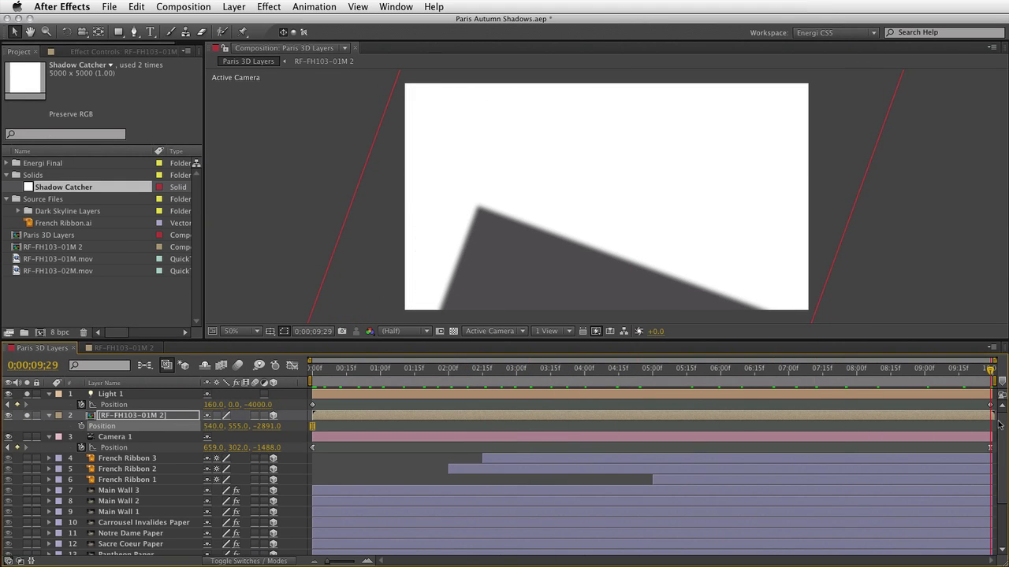
pyautogui.moveTo(239, 426); pyautogui.dragTo(95, 447)
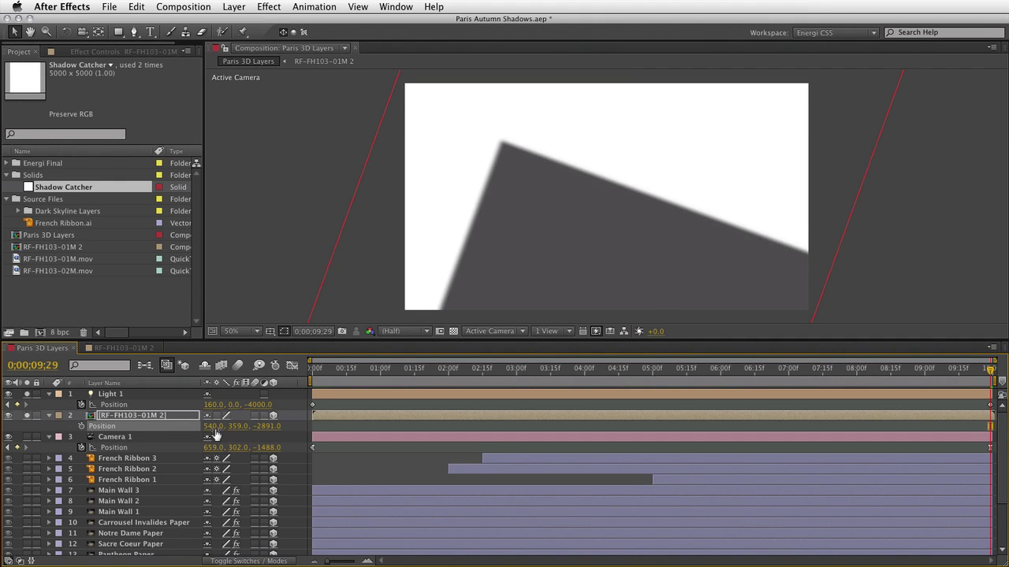
pyautogui.moveTo(990, 371); pyautogui.dragTo(788, 386)
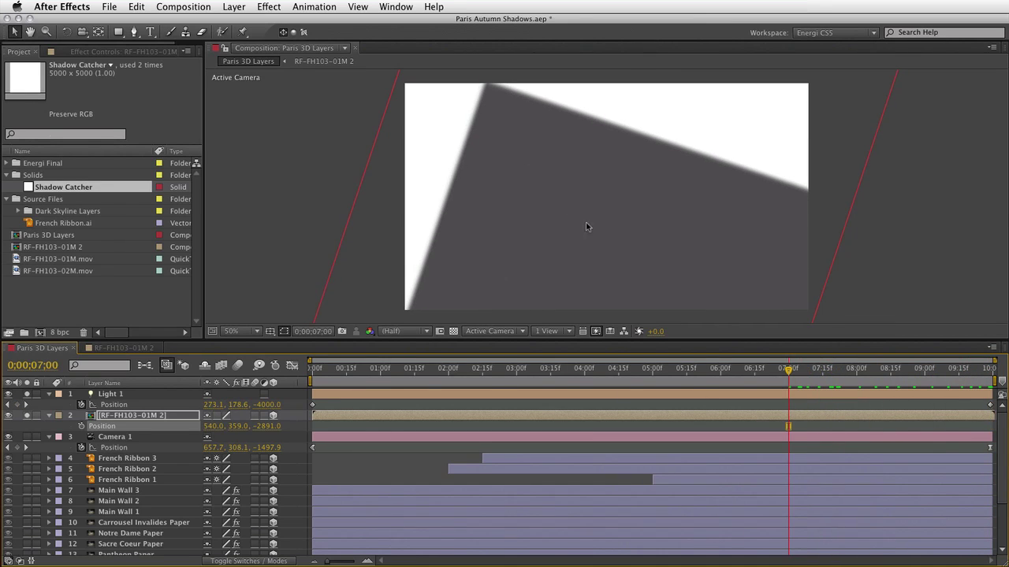
pyautogui.moveTo(788, 373); pyautogui.dragTo(306, 439)
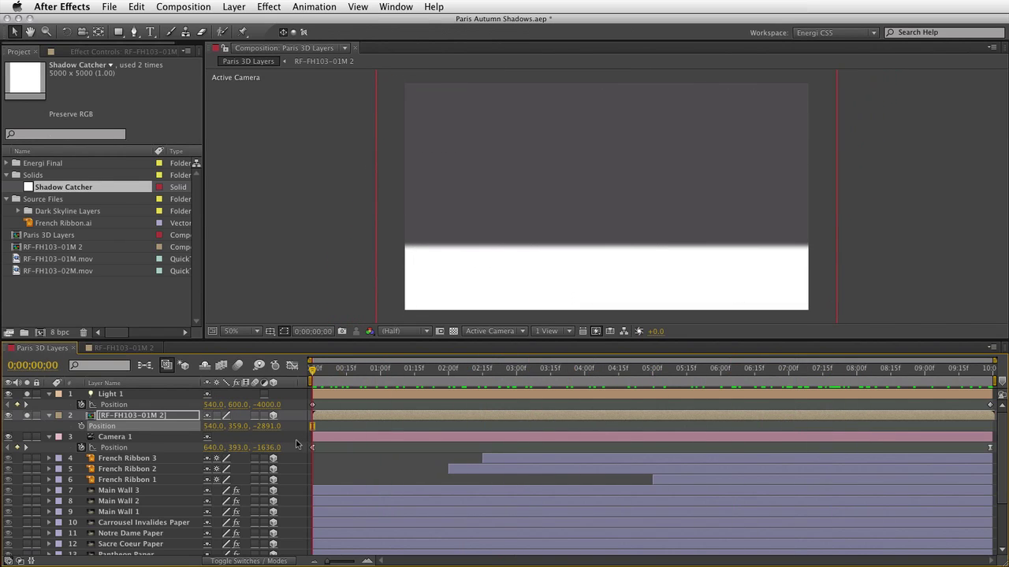
# - Hide the Shadow Catcher in the RF-FH103-01M 2 composition and preview the walkers' shadows in Paris 3D Layers up to 0;00;04;00
pyautogui.click(126, 348)
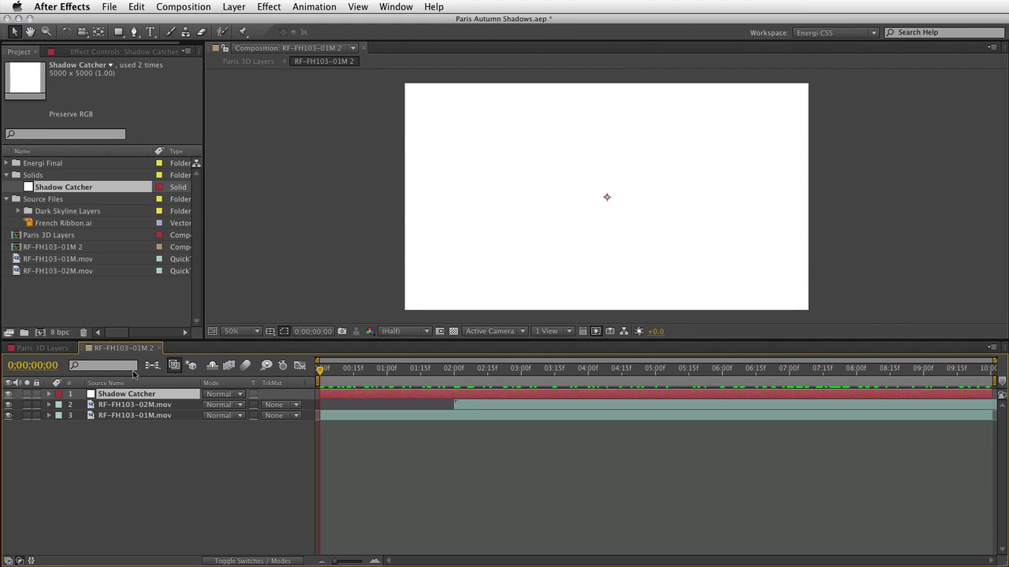
pyautogui.click(9, 394)
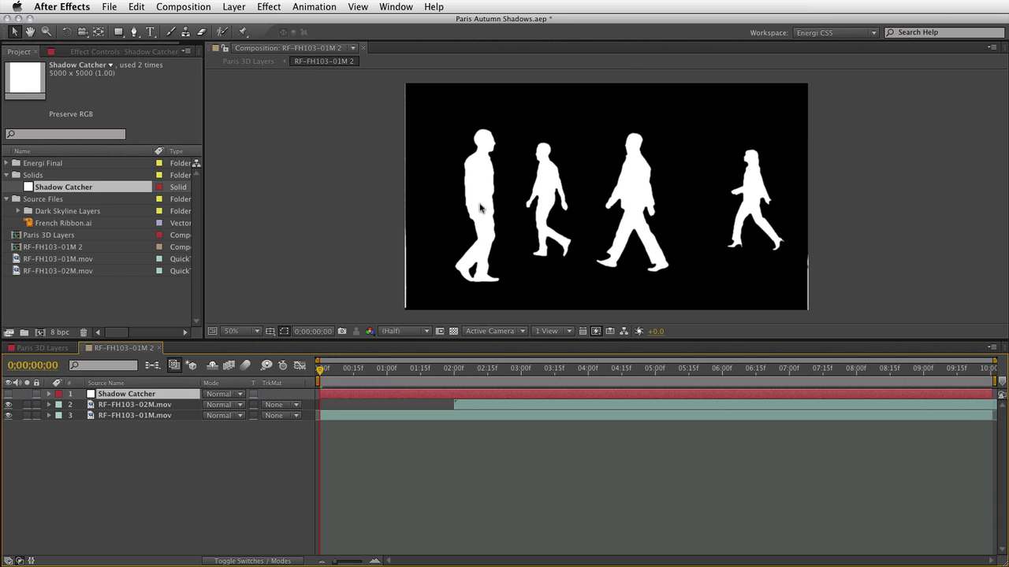
pyautogui.click(62, 349)
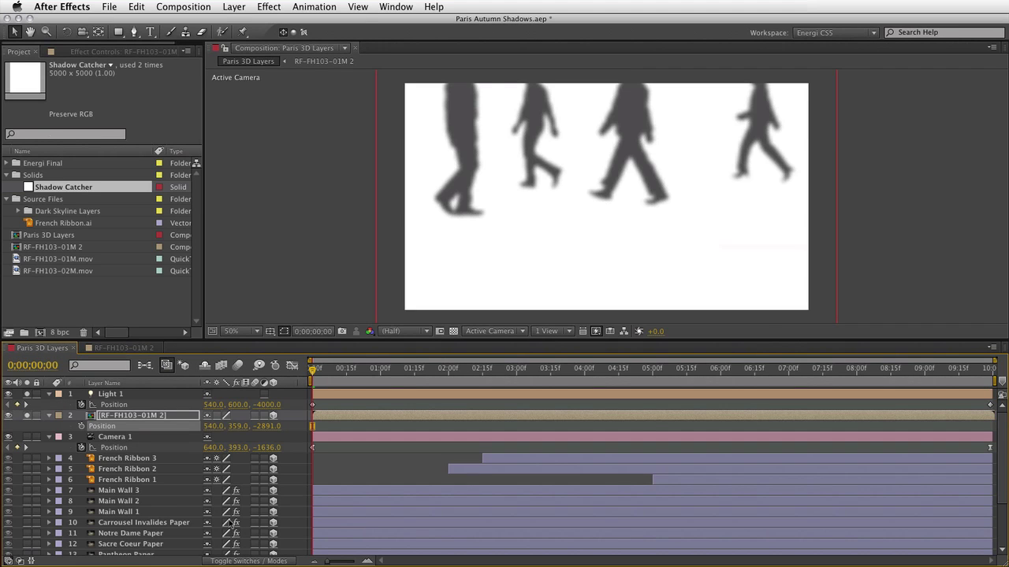
pyautogui.press('space')
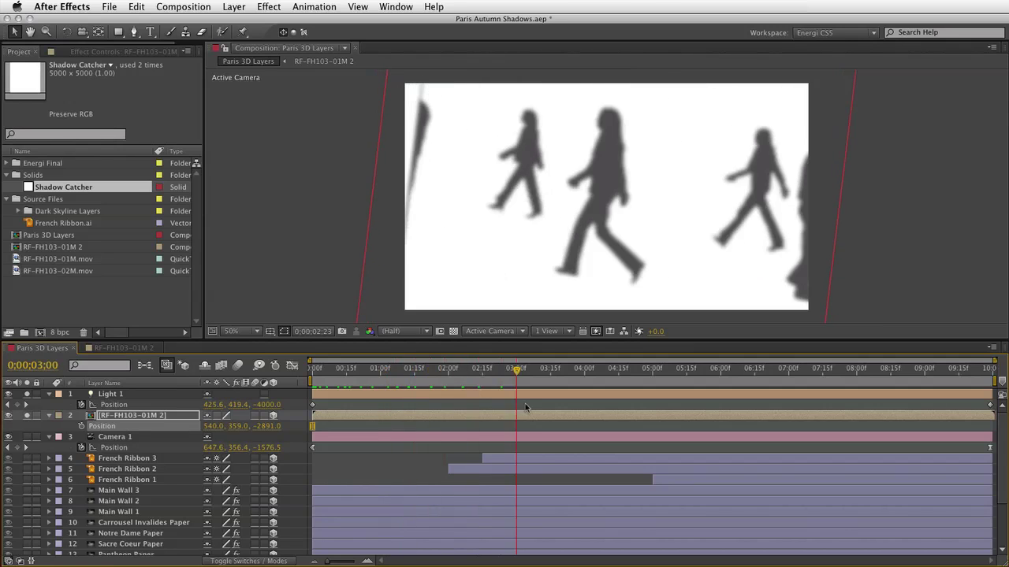
pyautogui.click(583, 429)
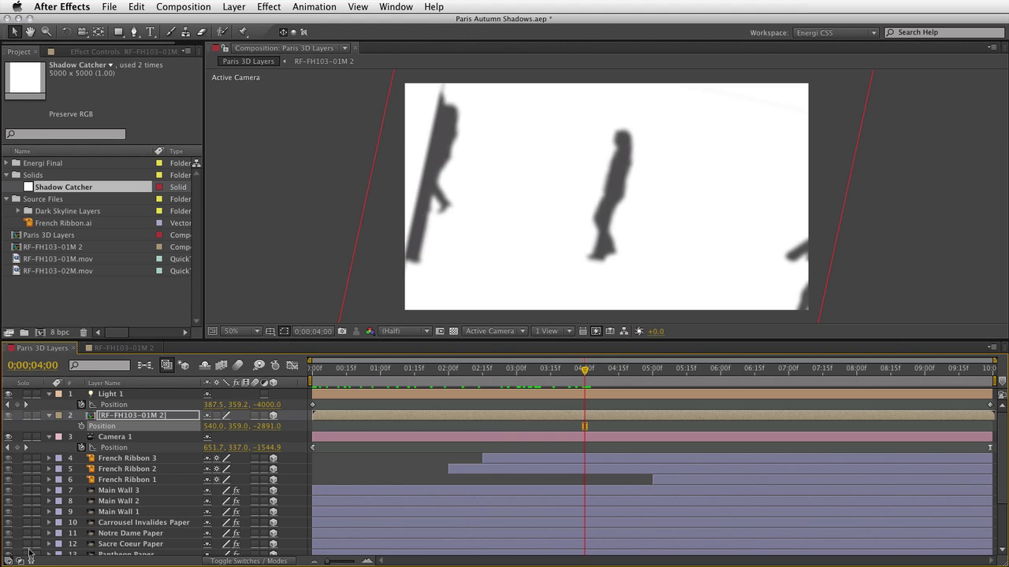
# - Turn off soloing to show the full Paris scene and preview the walkers' shadows on it from 0;00;04;27
pyautogui.scroll(-4, 29, 554)
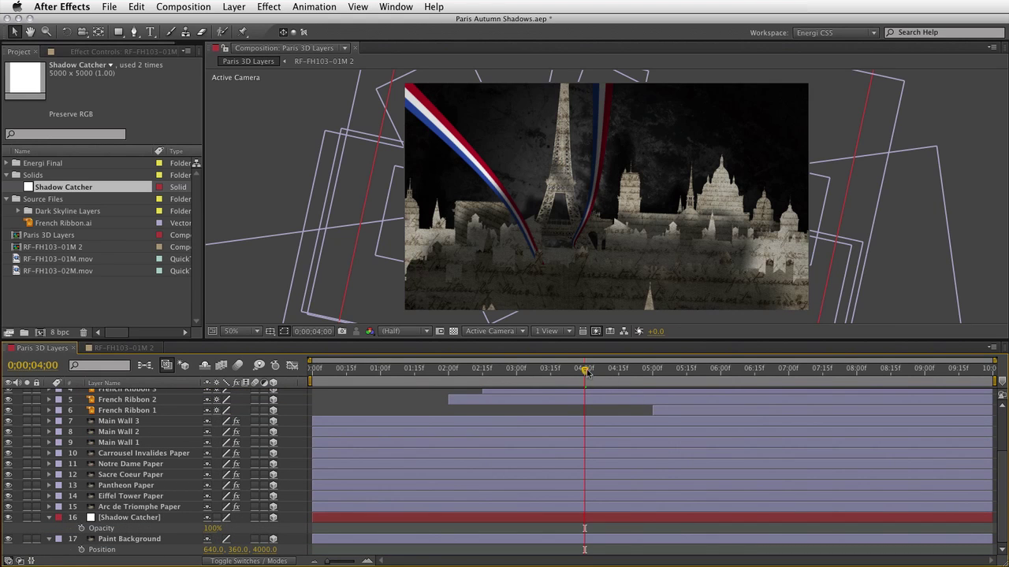
pyautogui.moveTo(586, 370); pyautogui.dragTo(654, 379)
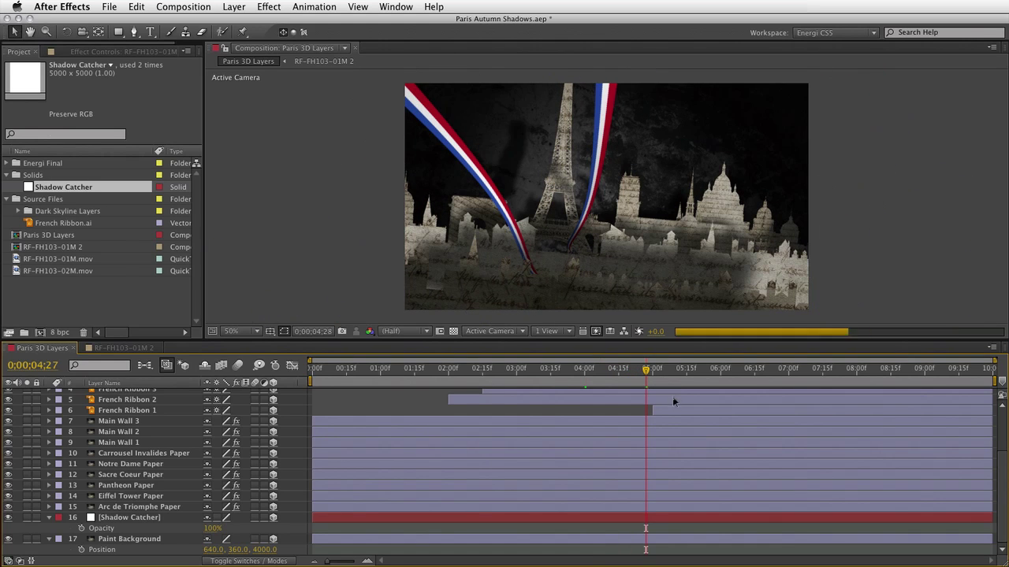
pyautogui.press('space')
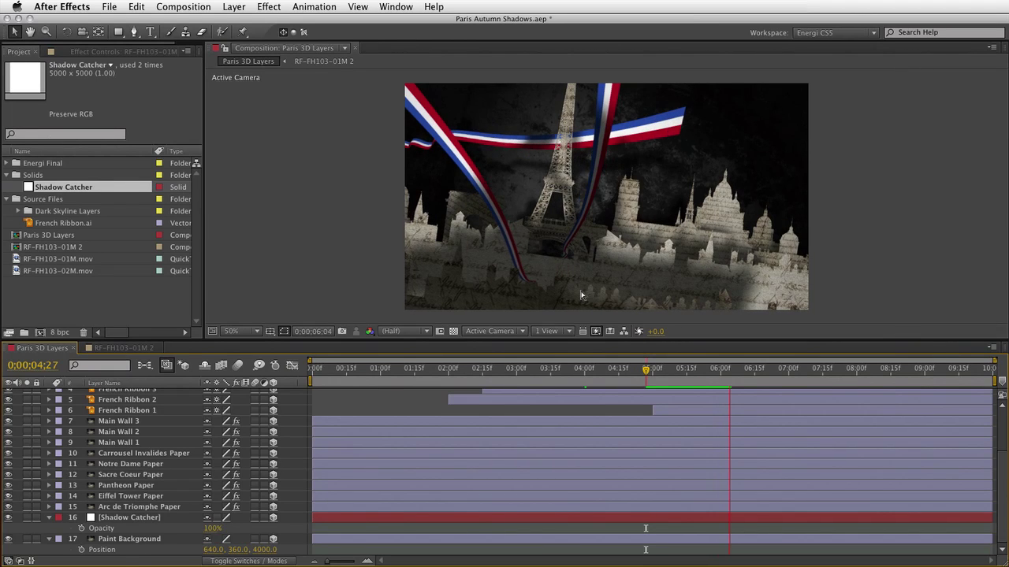
pyautogui.click(694, 266)
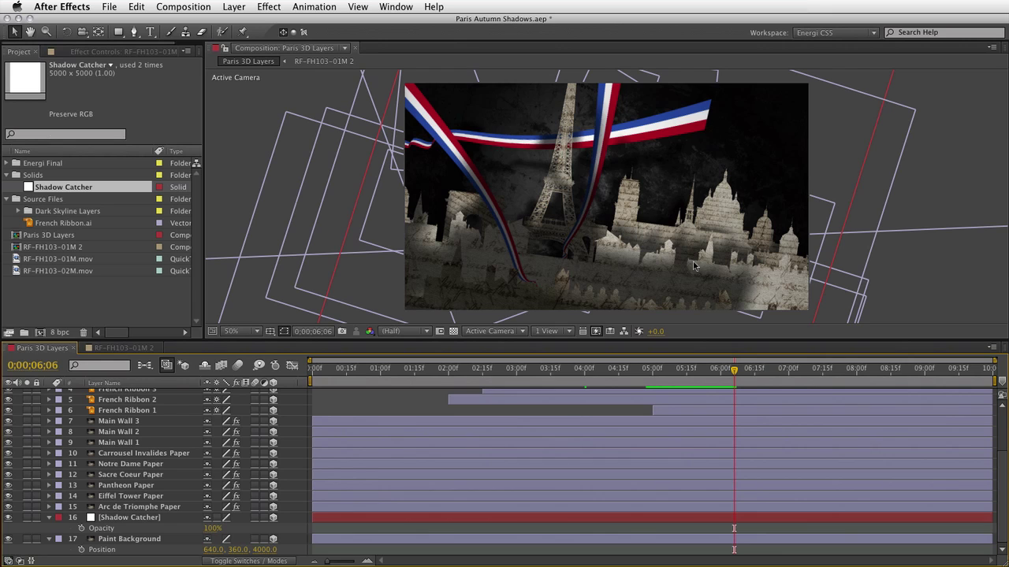
# - Orbit the scene in Custom View 1 to examine the walkers layer's placement between the light and the skyline
pyautogui.press('F11')
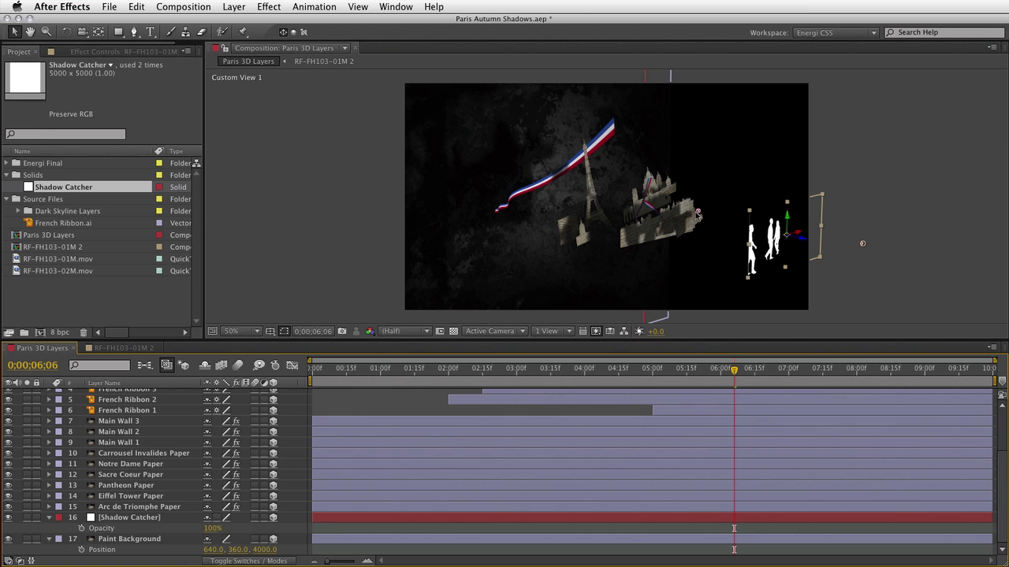
pyautogui.press('c')
pyautogui.moveTo(691, 263); pyautogui.dragTo(788, 201)
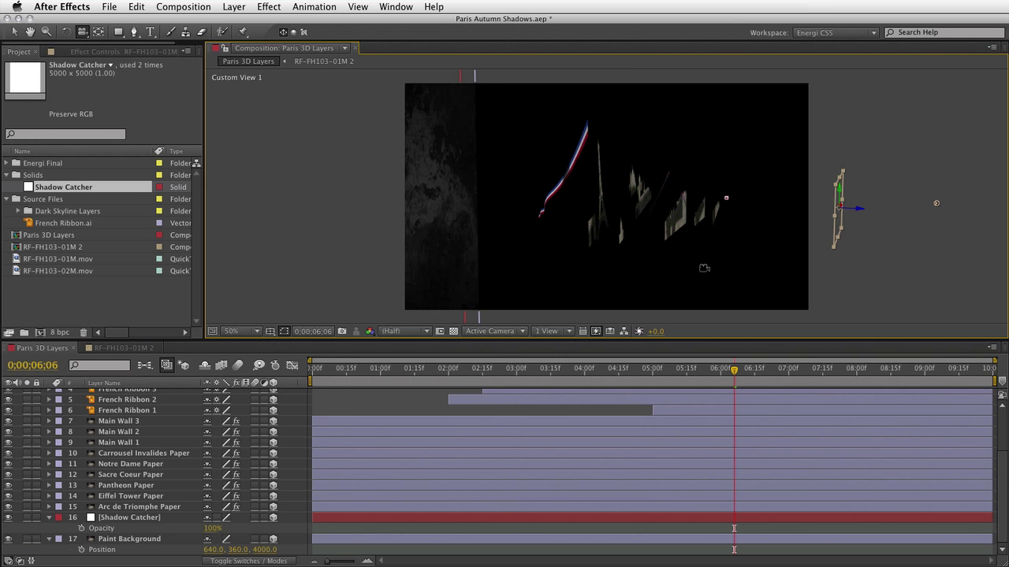
pyautogui.press('v')
pyautogui.press('c')
pyautogui.moveTo(474, 197); pyautogui.dragTo(614, 356)
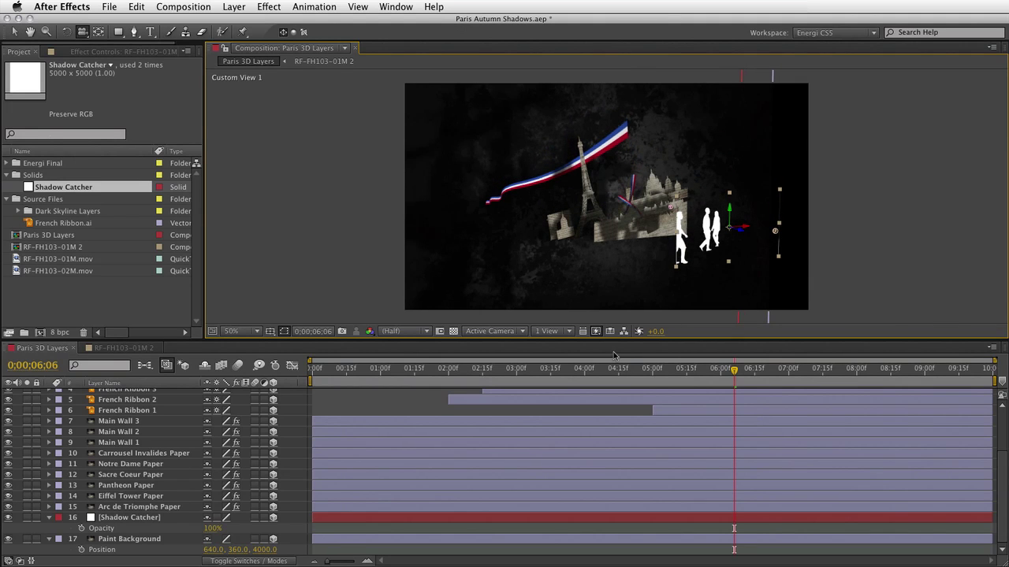
# - Set Casts Shadows to Only in the RF-FH103-01M 2 layer's material options
pyautogui.press('space')
pyautogui.scroll(2, 149, 463)
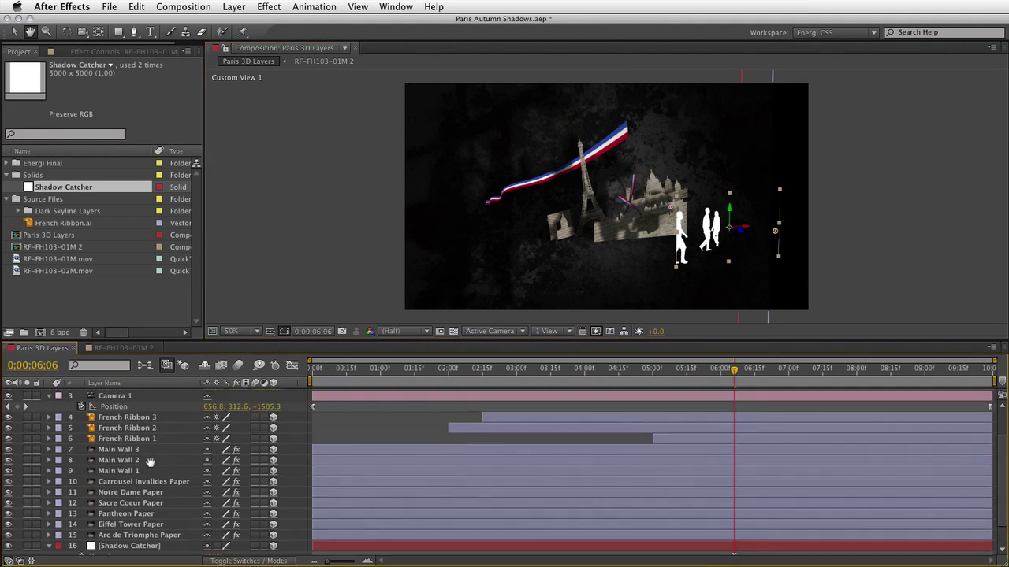
pyautogui.scroll(3, 149, 464)
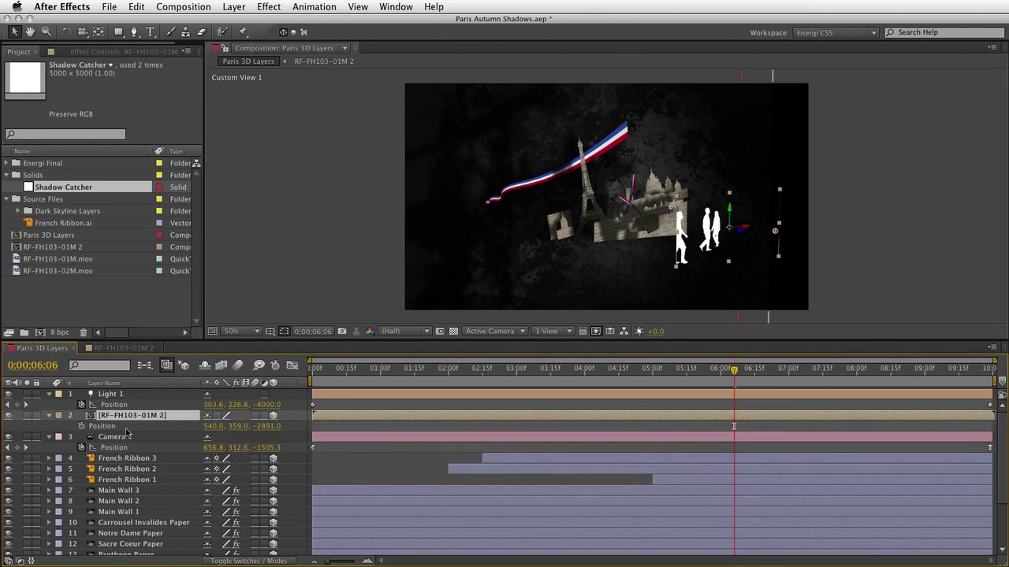
pyautogui.press('a')
pyautogui.press('a')
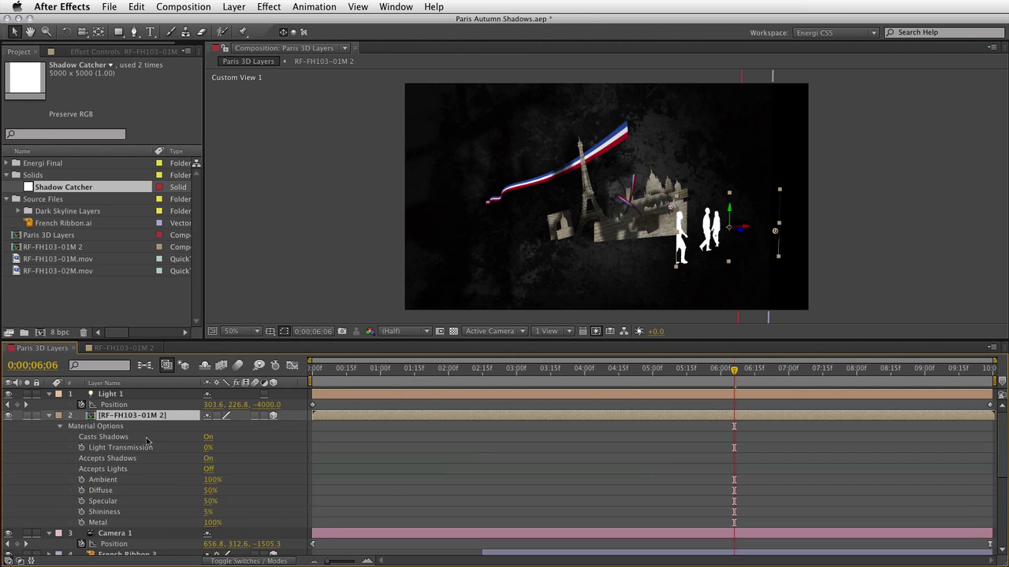
pyautogui.click(208, 438)
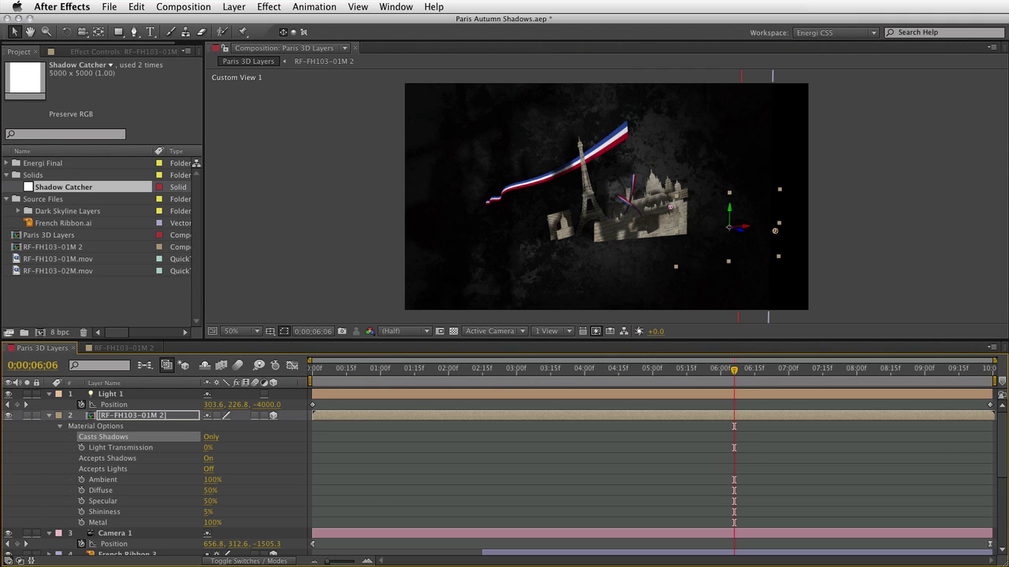
# - At the first frame in Active Camera view, set the RF-FH103-01M 2 layer's opacity to 85%
pyautogui.press('Home')
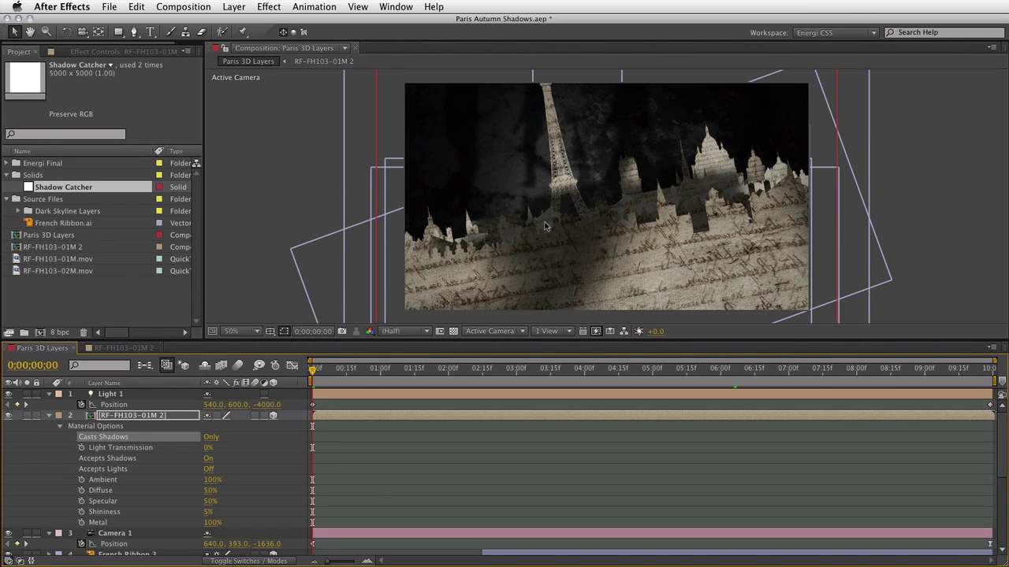
pyautogui.click(112, 418)
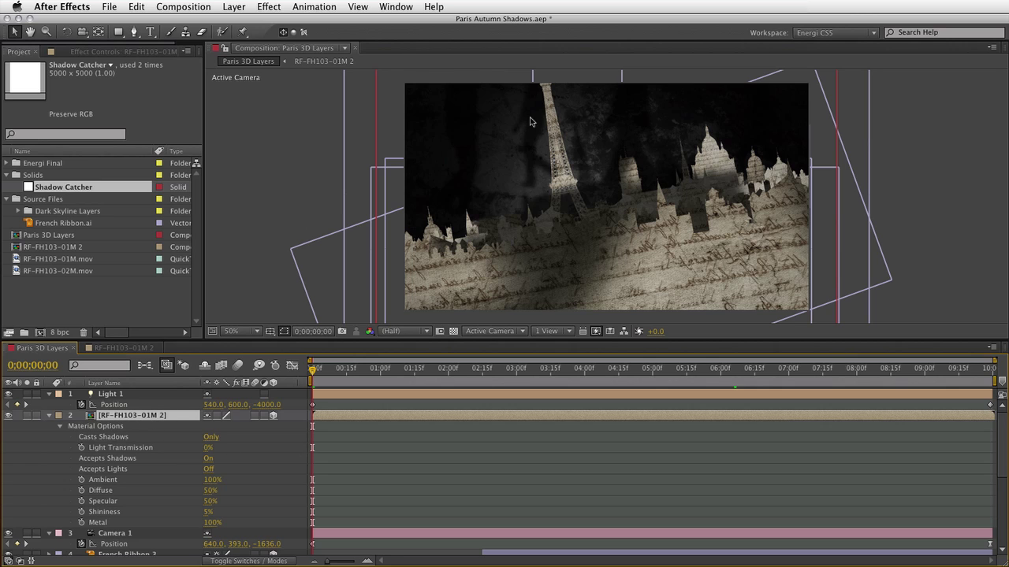
pyautogui.press('t')
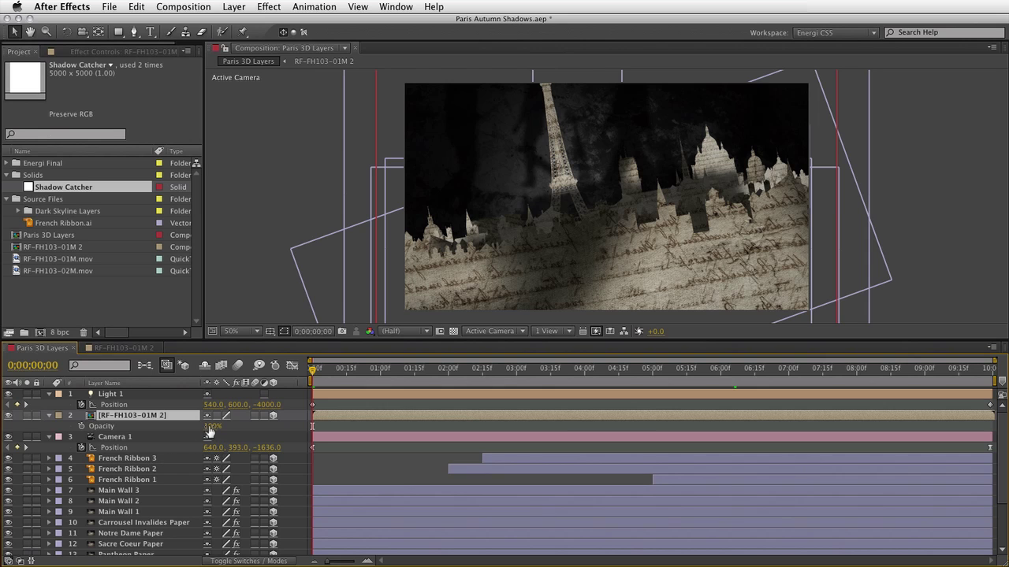
pyautogui.moveTo(210, 426); pyautogui.dragTo(200, 425)
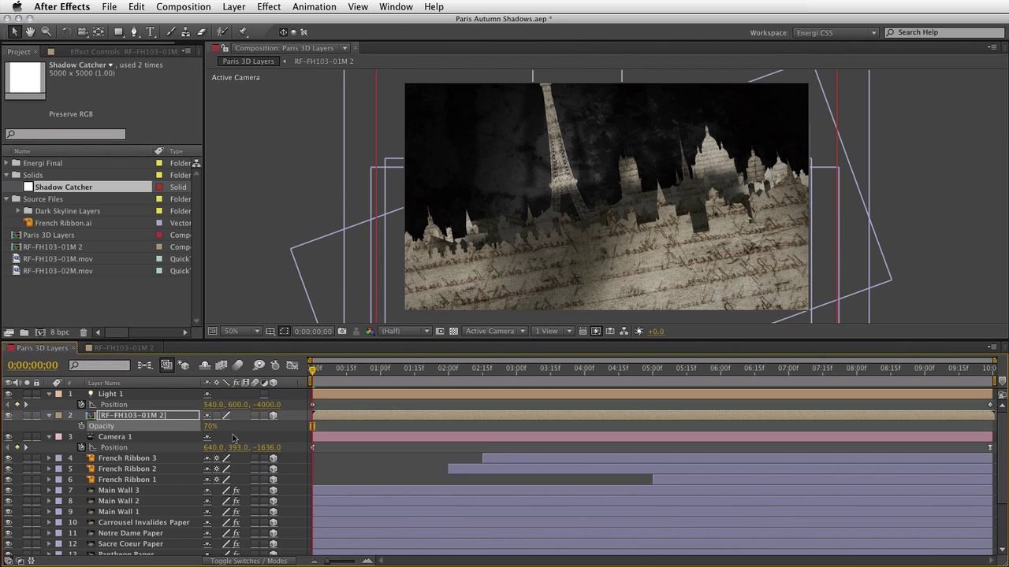
pyautogui.click(208, 426)
pyautogui.write('85')
pyautogui.press('Return')
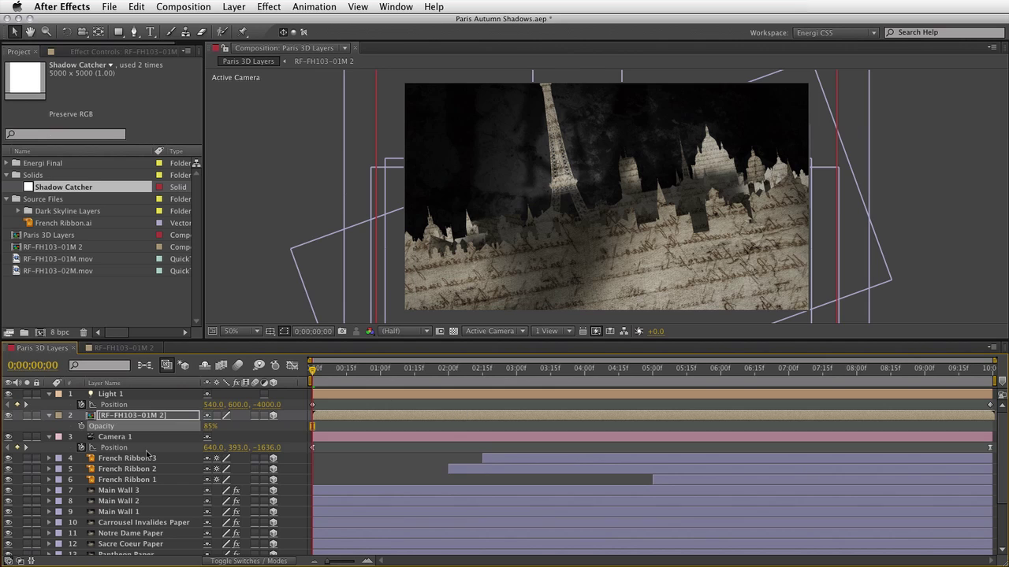
# - Turn on Depth of Field in Camera 1's camera options
pyautogui.click(122, 438)
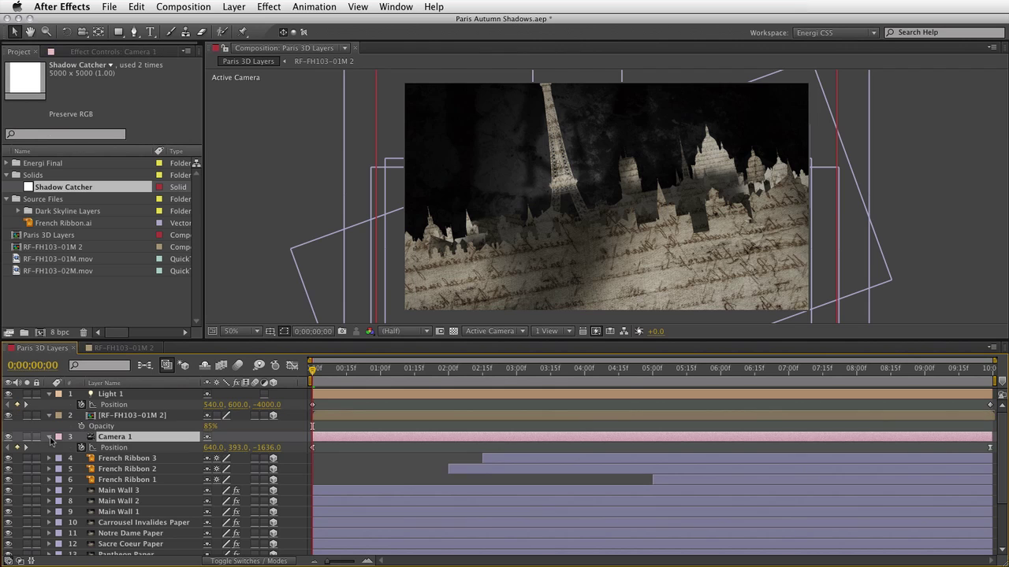
pyautogui.click(49, 437)
pyautogui.click(49, 437)
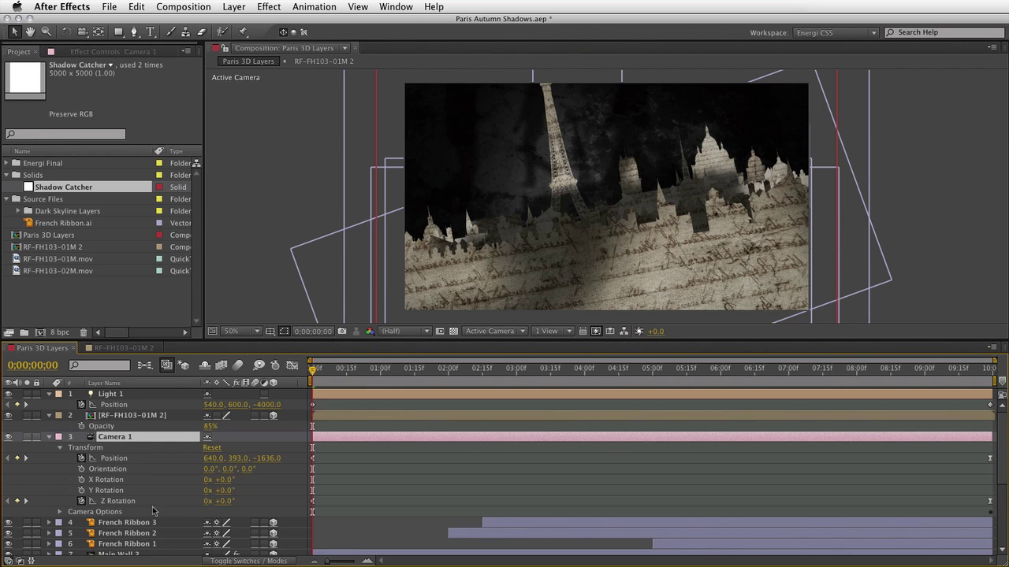
pyautogui.click(61, 512)
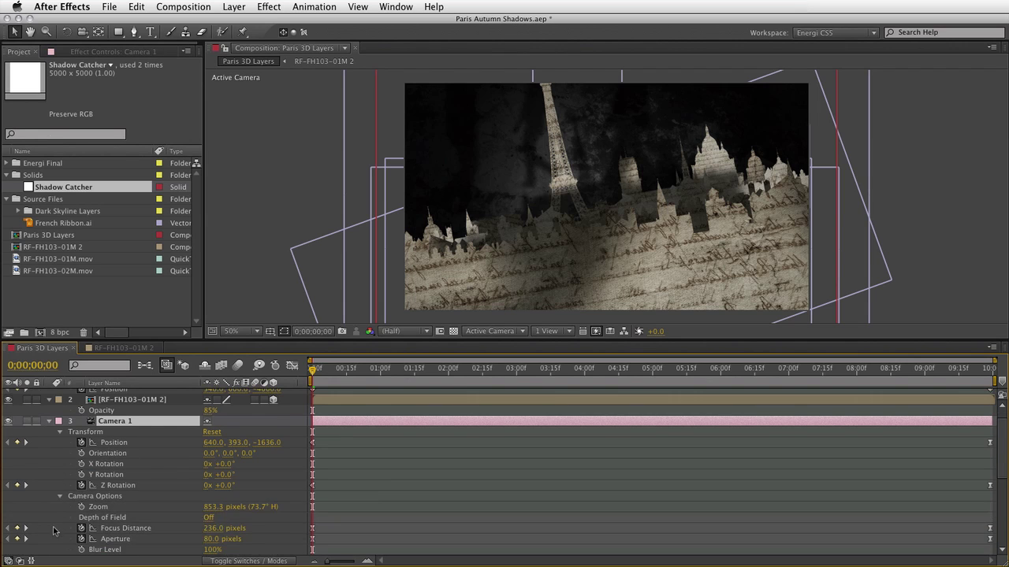
pyautogui.click(209, 519)
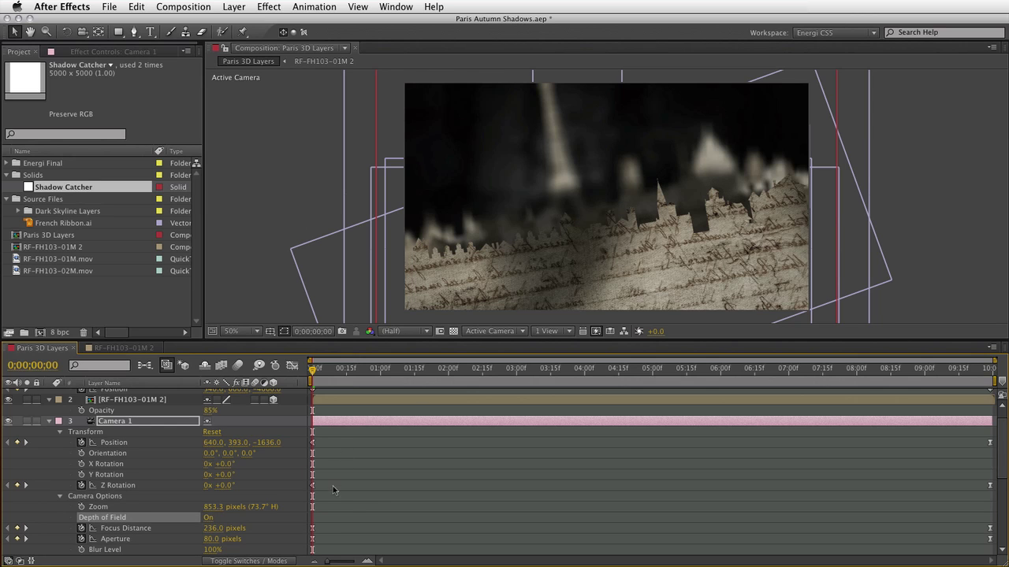
# - Show only Camera 1's keyframed properties, and scrub to 0;00;09;29 and back to the start to check the focus
pyautogui.press('u')
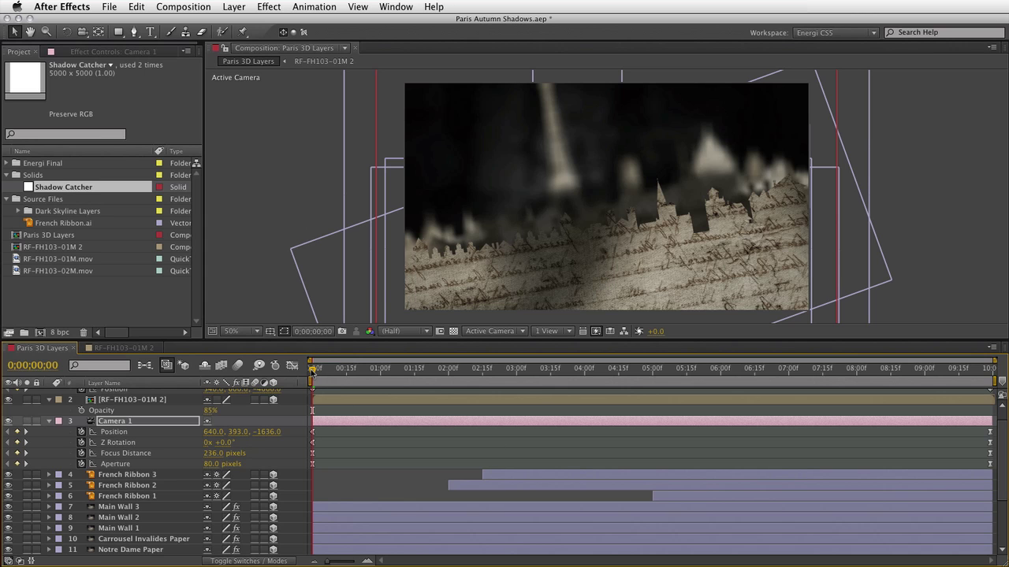
pyautogui.moveTo(314, 370); pyautogui.dragTo(1000, 461)
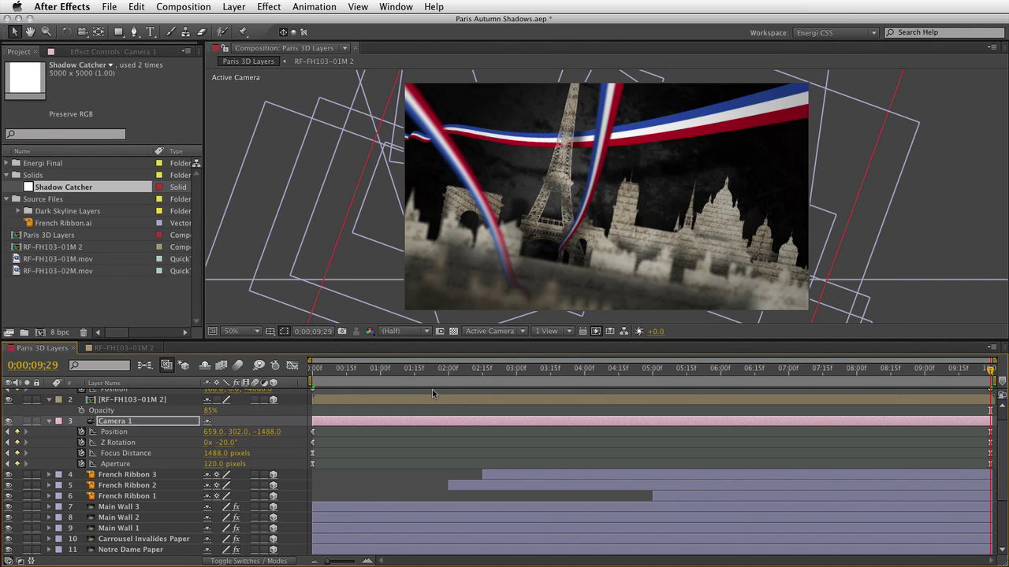
pyautogui.click(312, 372)
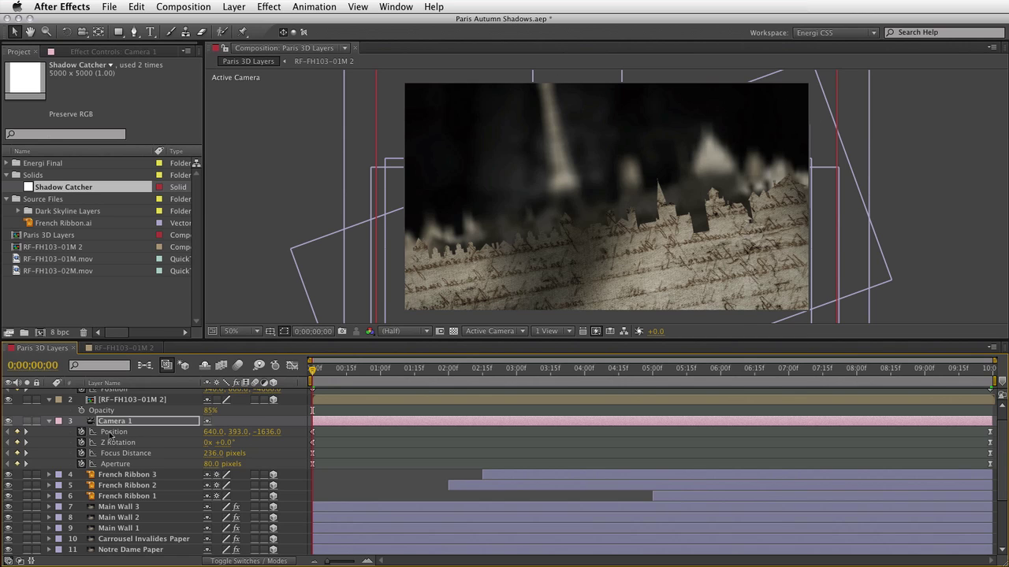
# - Collapse the properties of Light 1, RF-FH103-01M 2 and Camera 1, and deselect all layers
pyautogui.press('h')
pyautogui.scroll(1, 115, 414)
pyautogui.press('v')
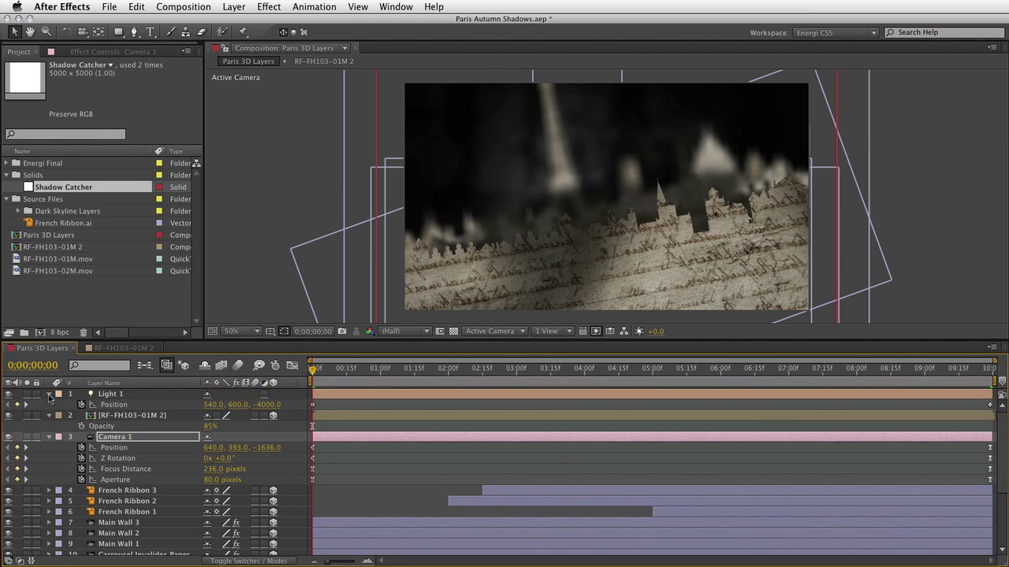
pyautogui.click(48, 396)
pyautogui.click(49, 405)
pyautogui.click(49, 415)
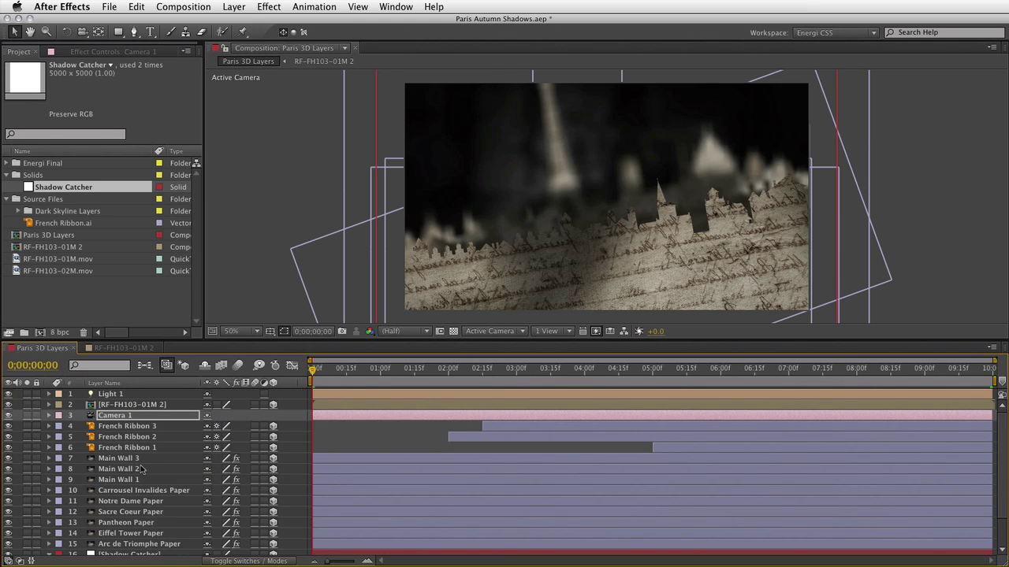
pyautogui.press('F2')
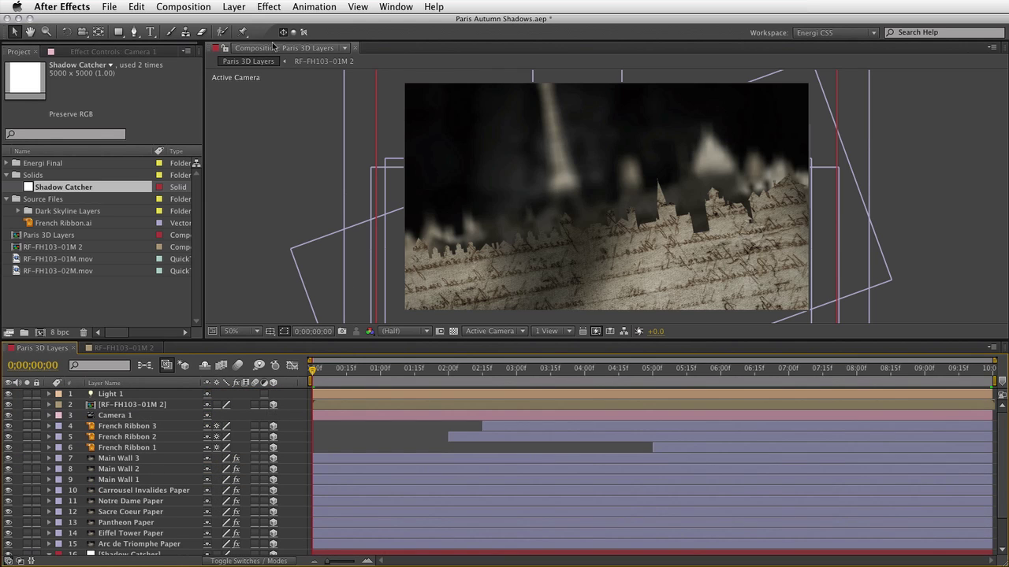
# - Add a new adjustment layer at the top of the Paris 3D Layers composition
pyautogui.click(238, 8)
pyautogui.moveTo(265, 23)
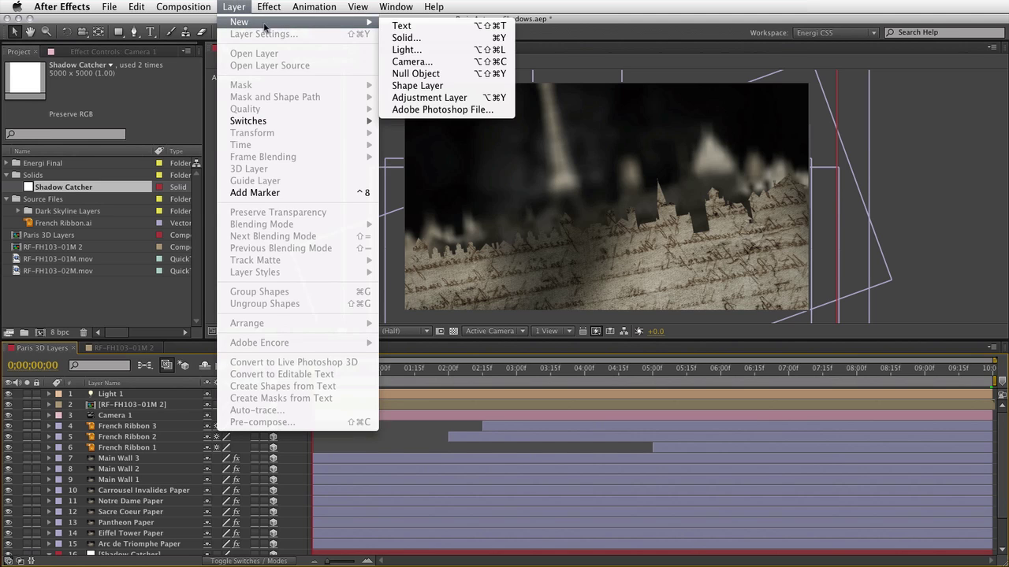
pyautogui.click(404, 97)
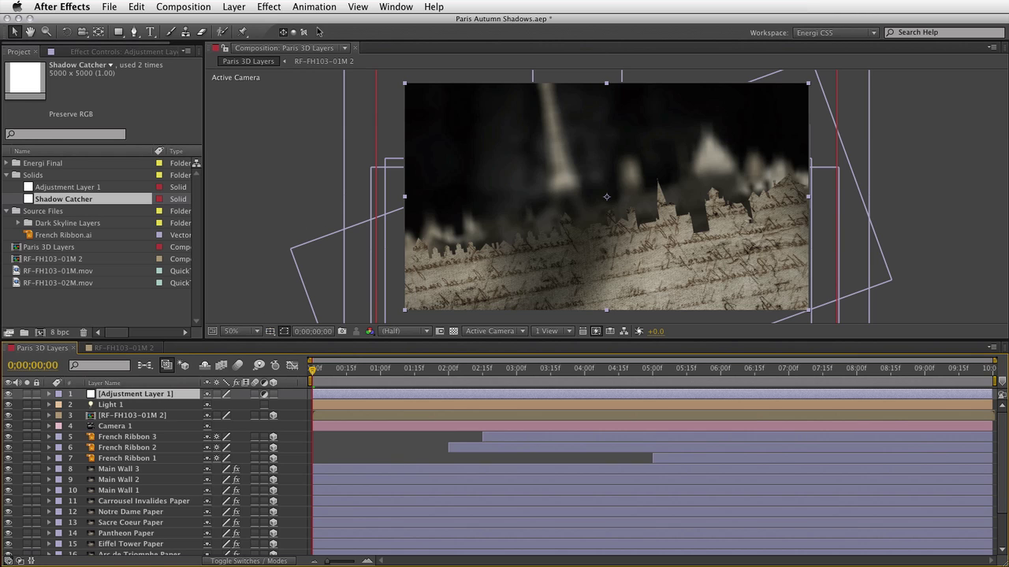
# - Apply the Magic Bullet Looks effect to the adjustment layer and open its look for editing in an enlarged LooksBuilder window
pyautogui.click(269, 7)
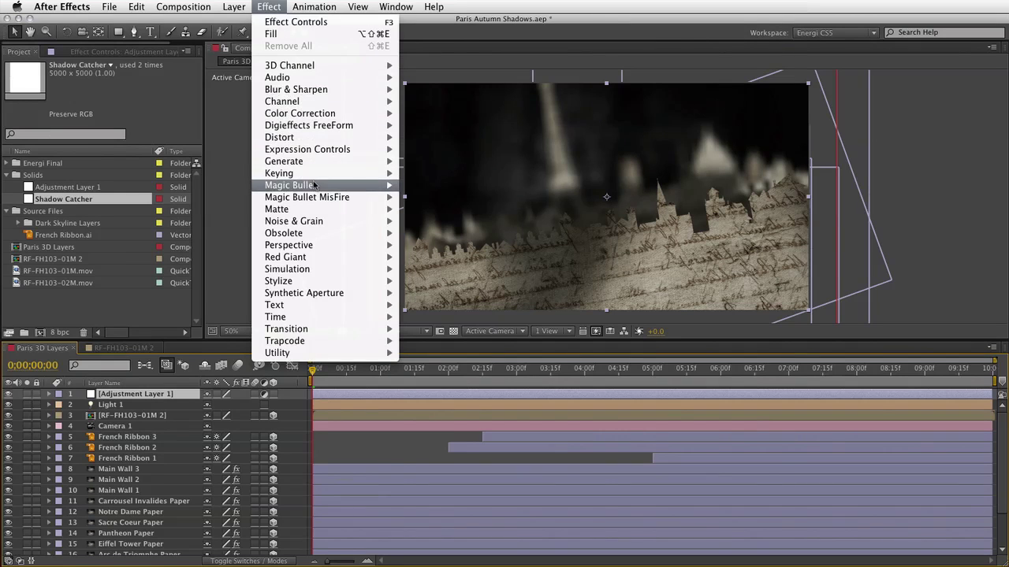
pyautogui.moveTo(314, 185)
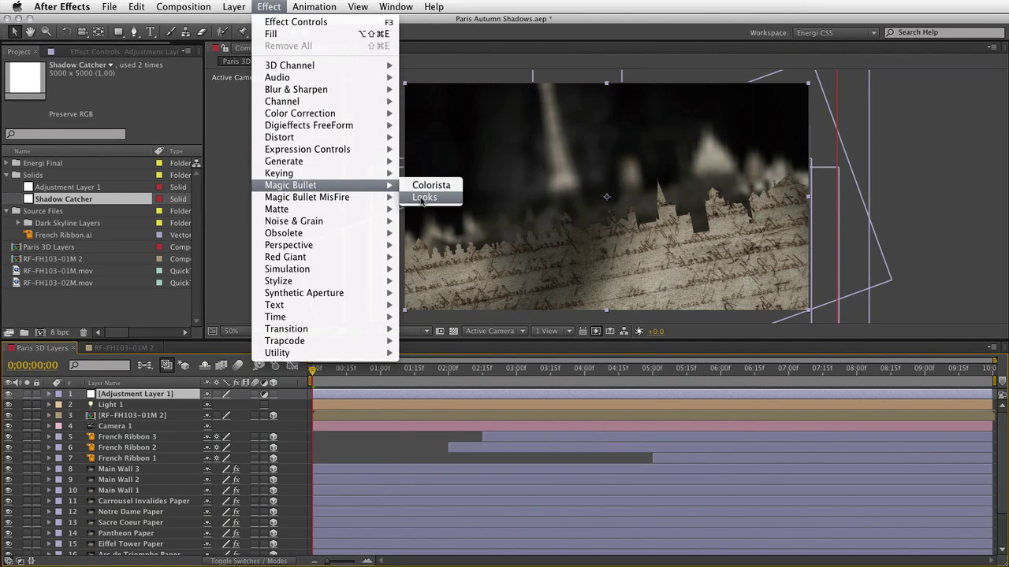
pyautogui.click(423, 198)
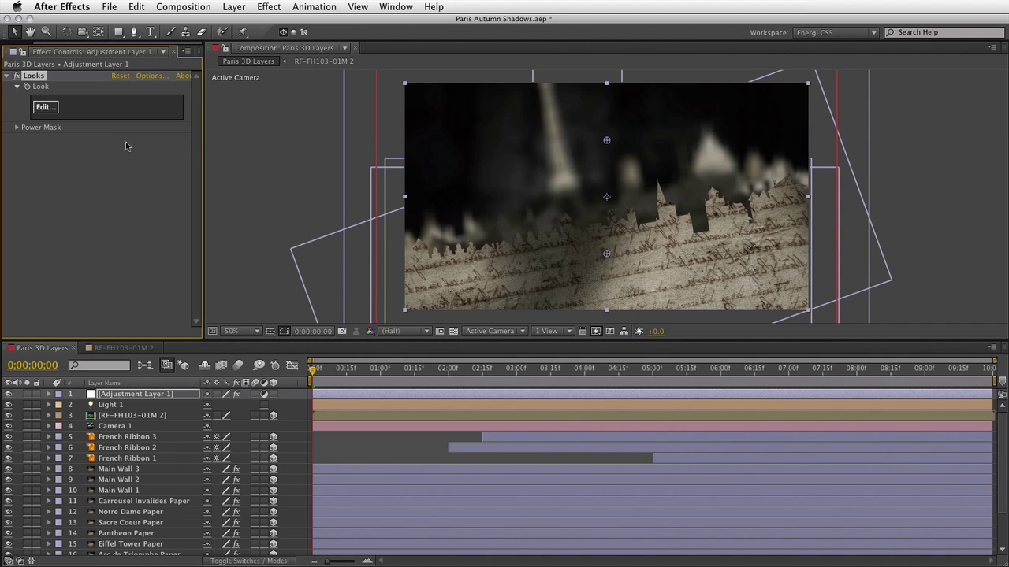
pyautogui.click(45, 112)
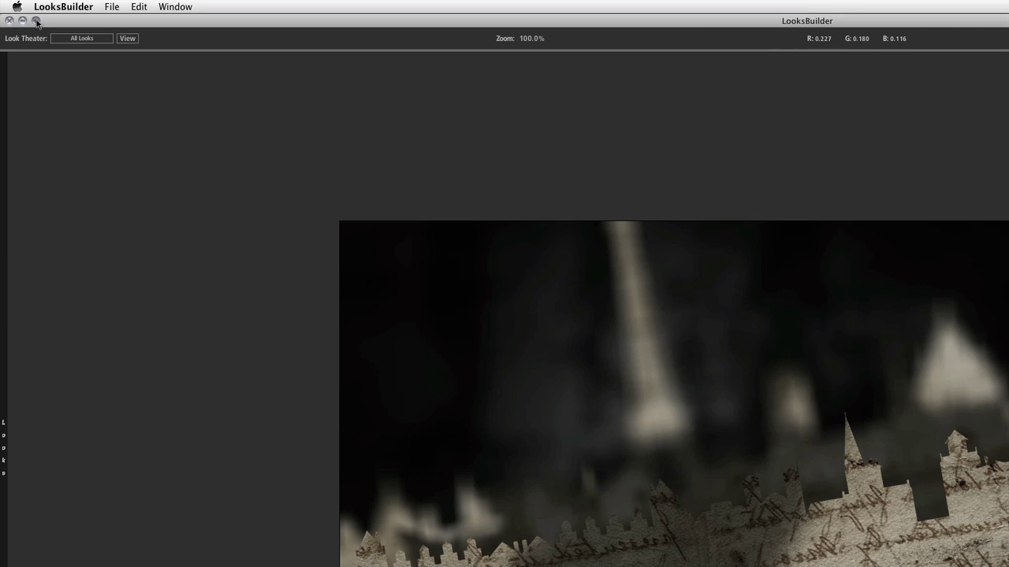
pyautogui.click(37, 21)
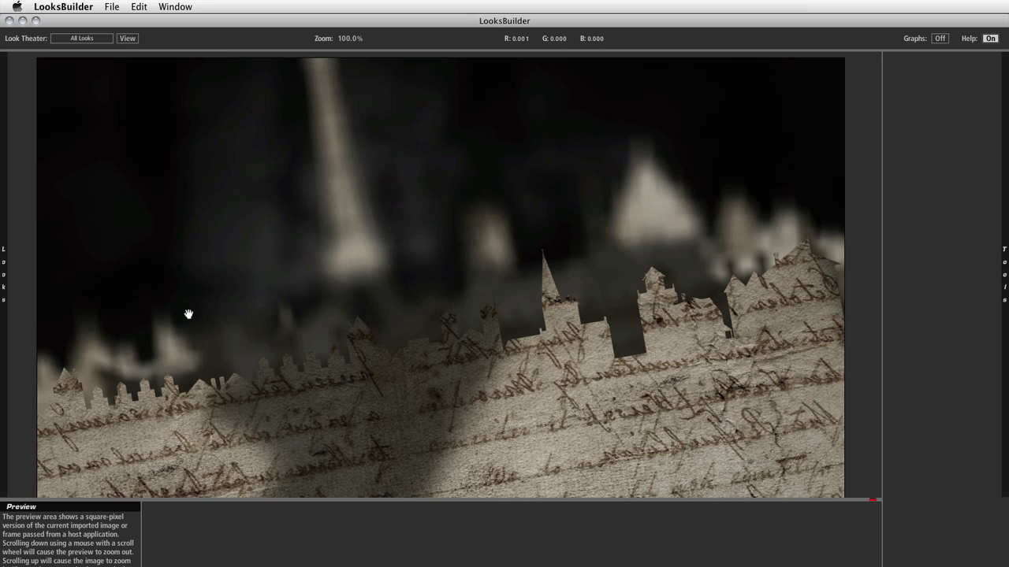
# - Try the Mexicali look from the Popular Film presets, and replace it with the Basic preset Clean Start
pyautogui.moveTo(4, 276)
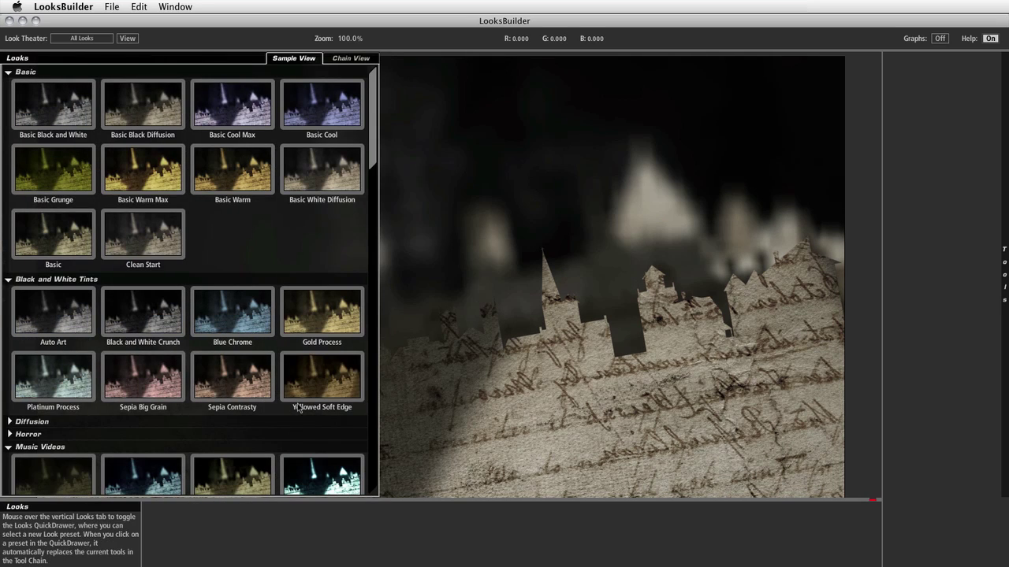
pyautogui.moveTo(373, 161); pyautogui.dragTo(379, 305)
pyautogui.click(154, 326)
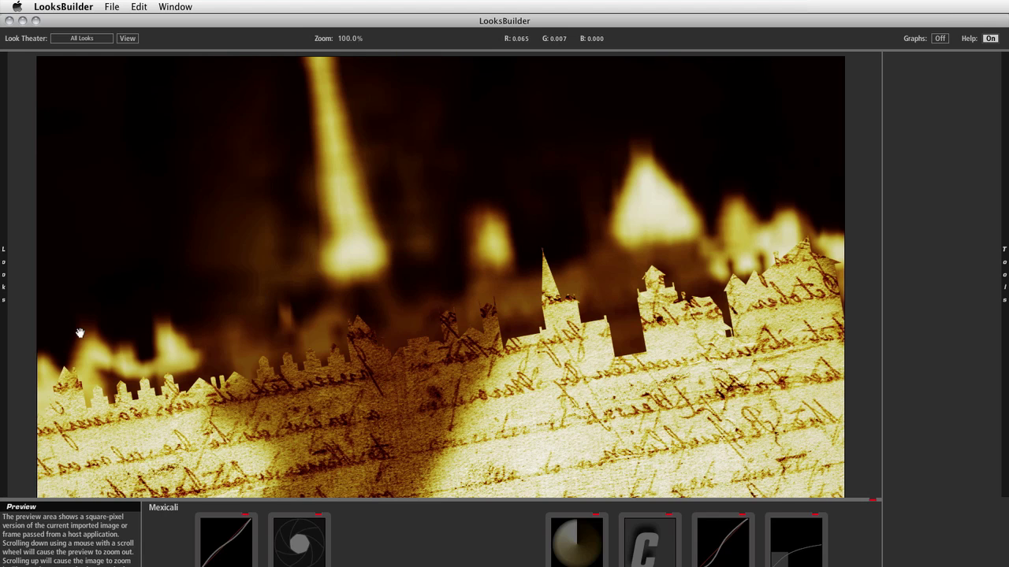
pyautogui.moveTo(8, 282)
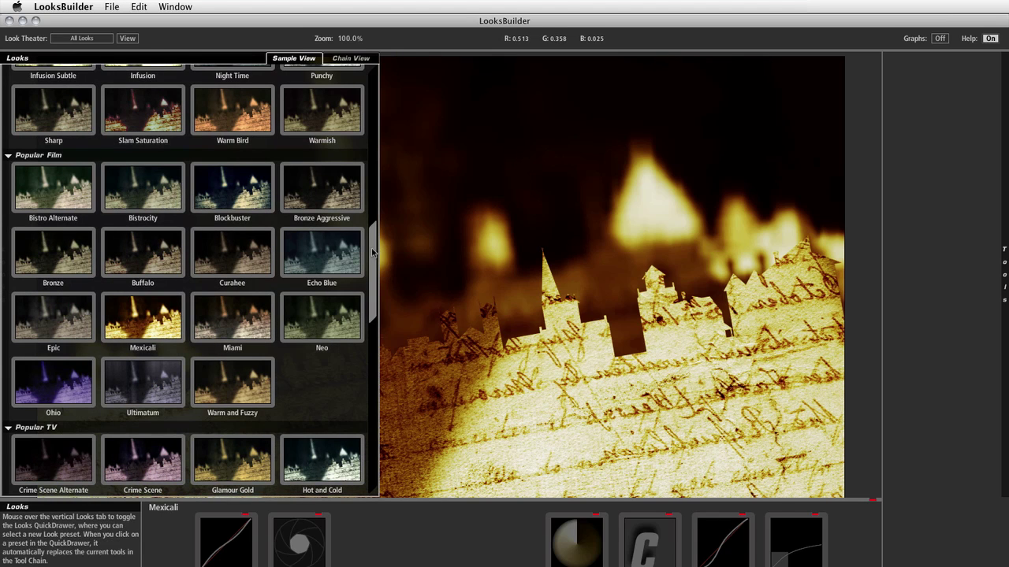
pyautogui.scroll(10, 372, 252)
pyautogui.click(139, 245)
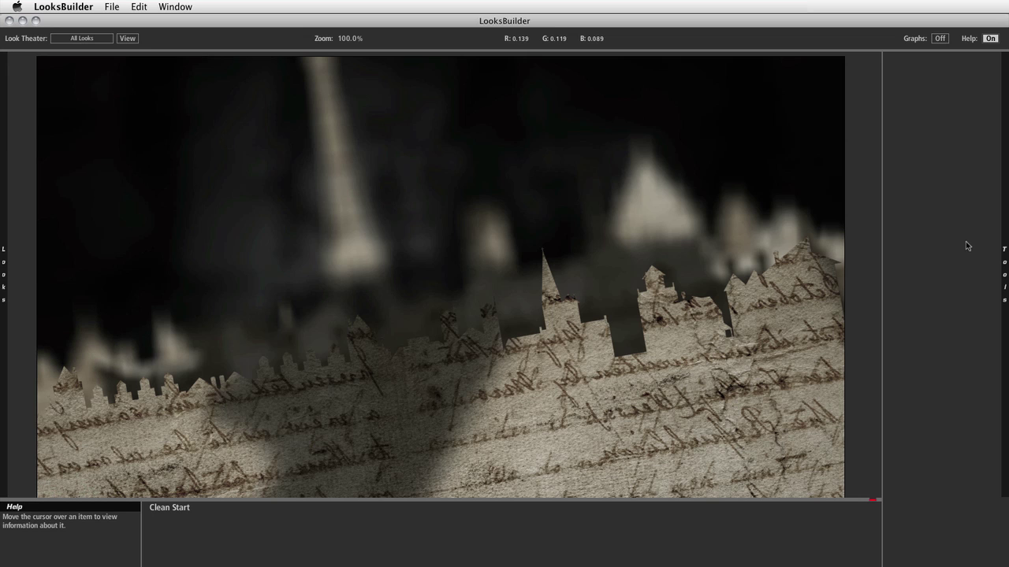
# - Add the Edge Softness lens tool to the look and widen its inner sharp circle to a spread of about 0.269
pyautogui.moveTo(1002, 239)
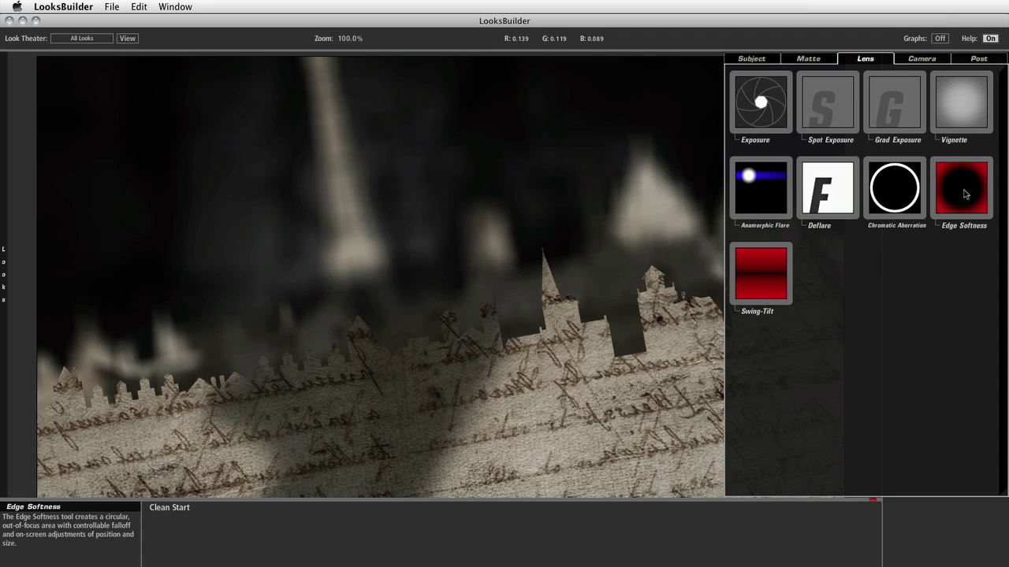
pyautogui.moveTo(964, 194); pyautogui.dragTo(540, 405)
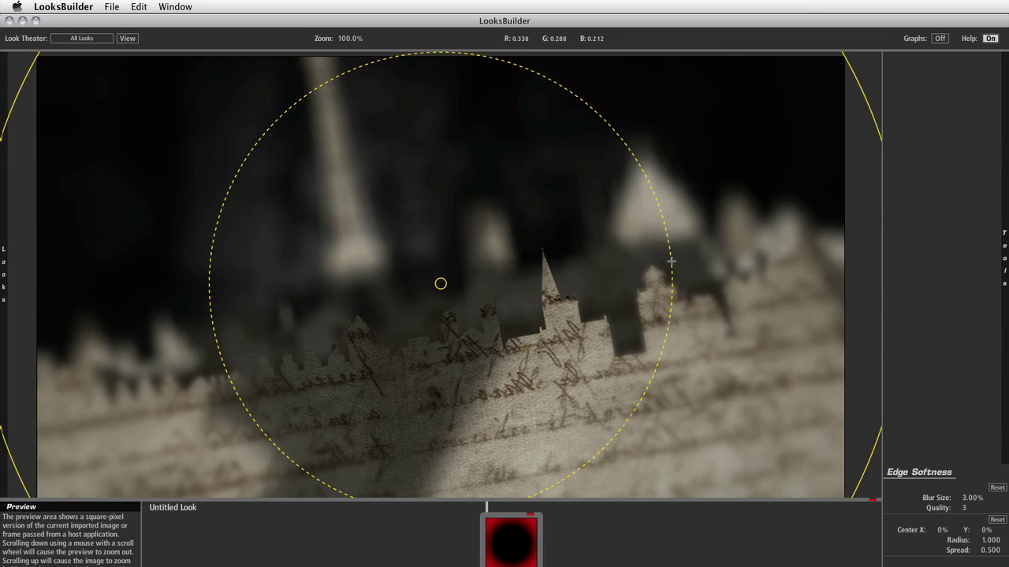
pyautogui.moveTo(671, 262); pyautogui.dragTo(778, 261)
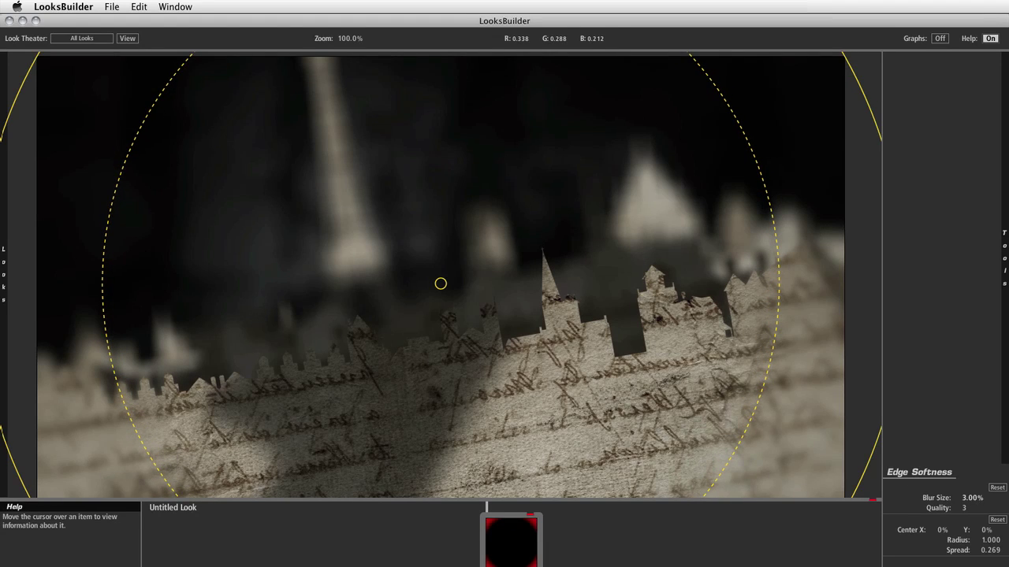
# - Set the Edge Softness blur size to 5%, accept the look, and view the result in After Effects at 0;00;09;29
pyautogui.click(971, 498)
pyautogui.write('5')
pyautogui.press('Tab')
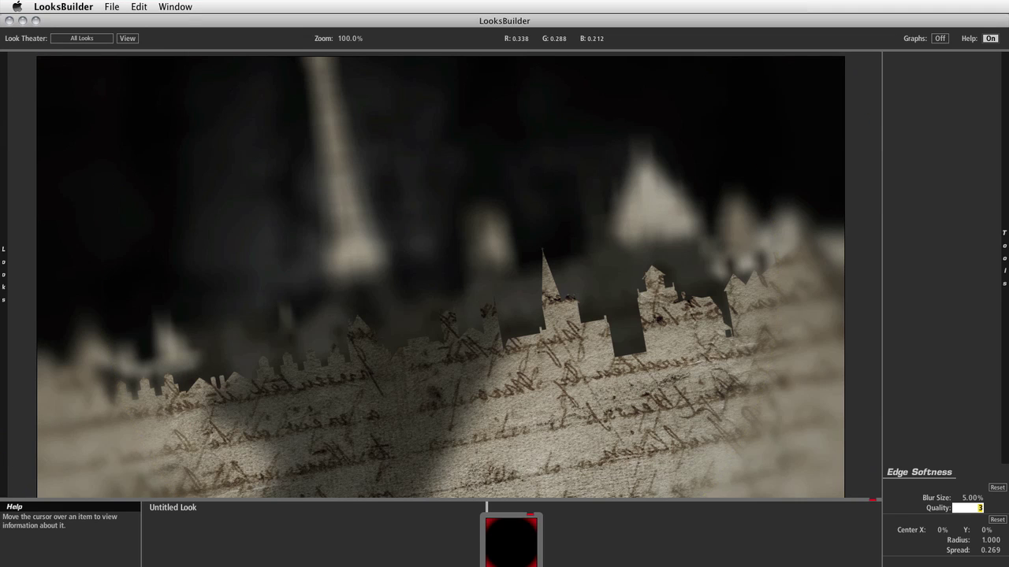
pyautogui.press('Return')
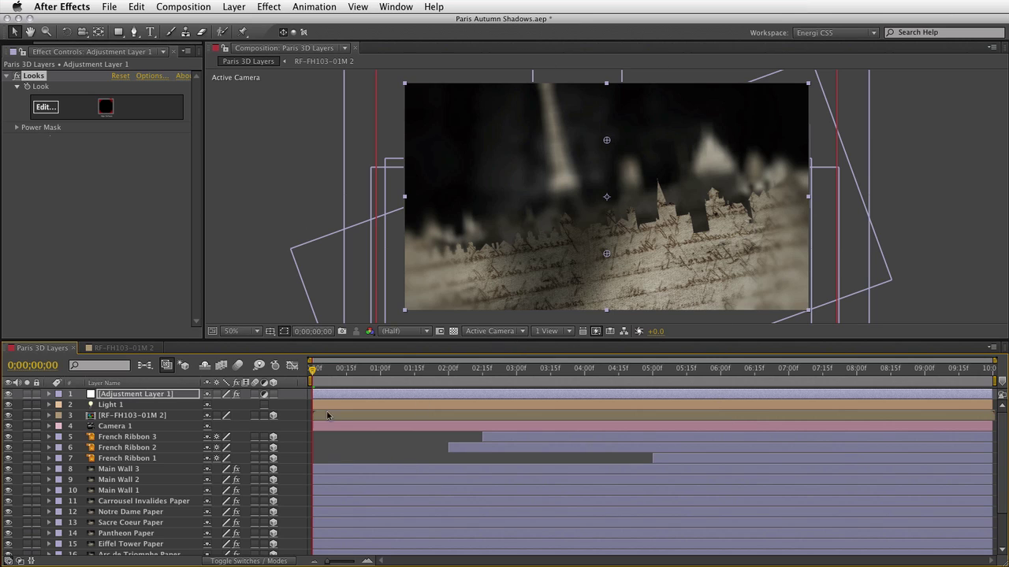
pyautogui.click(992, 370)
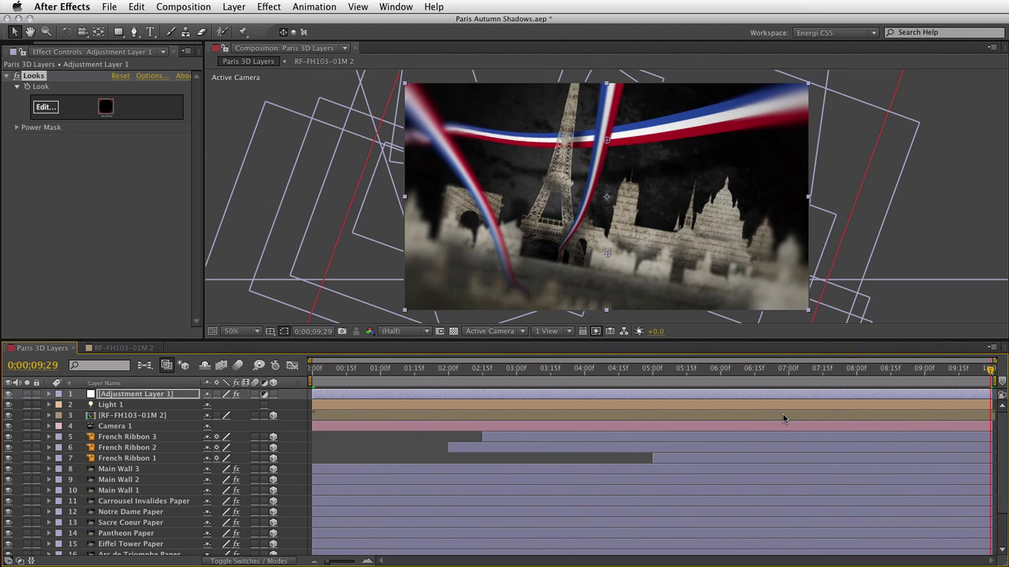